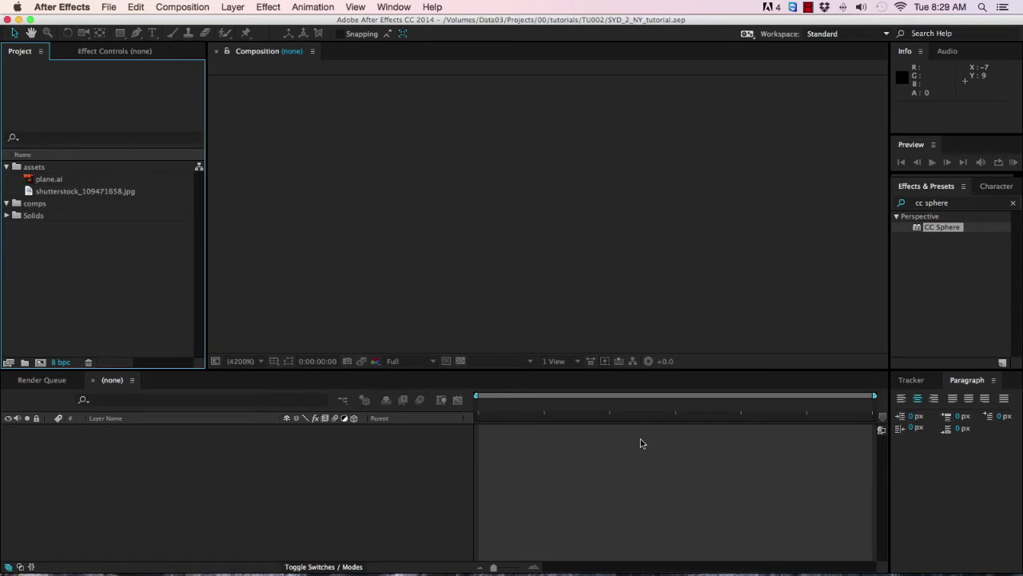
Create a 1920 x 1080 composition named globe at 23.976 fps with a duration of 0:00:07:00.
click(39, 363)
text(g)
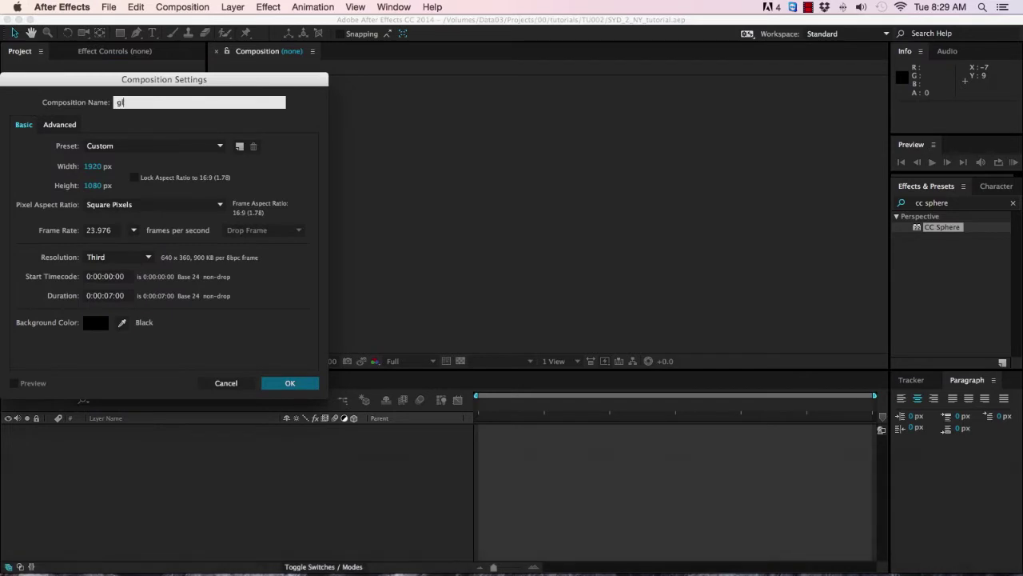
text(lobe)
click(286, 384)
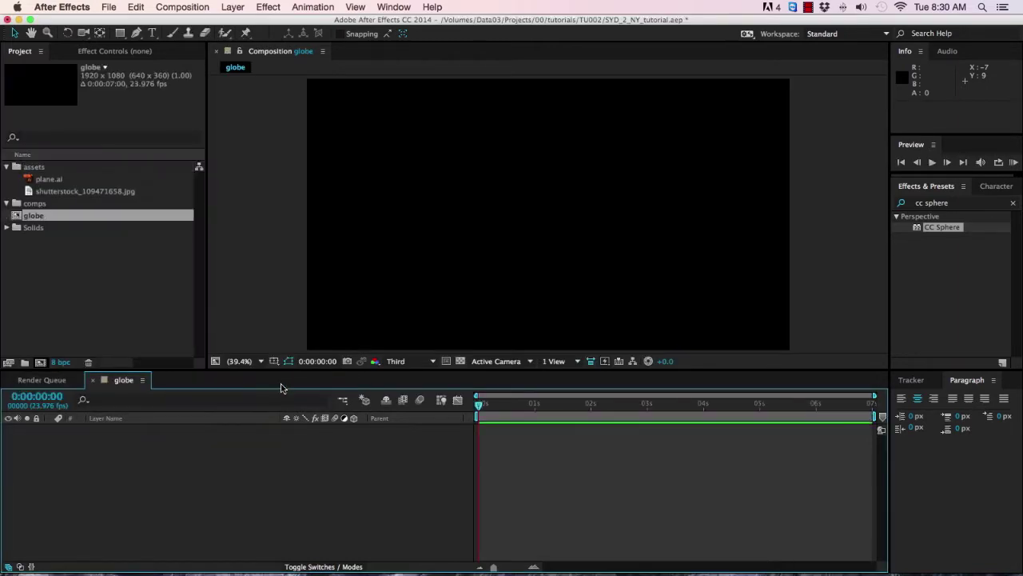
Preview the world map image shutterstock_109471658.jpg in detail and add it as a layer to the globe composition.
double_click(94, 192)
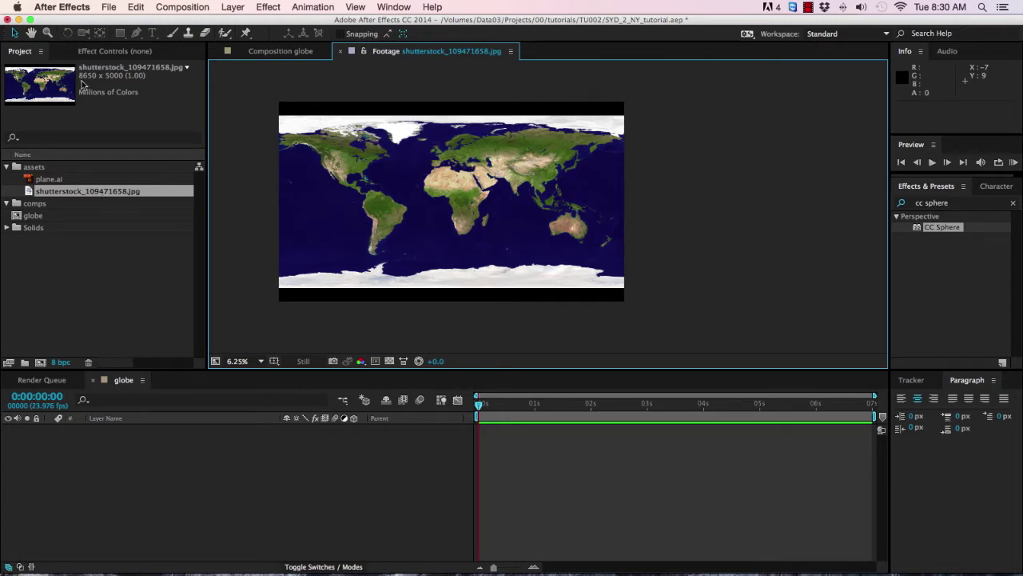
key(z)
scroll(528, 229, up, 8)
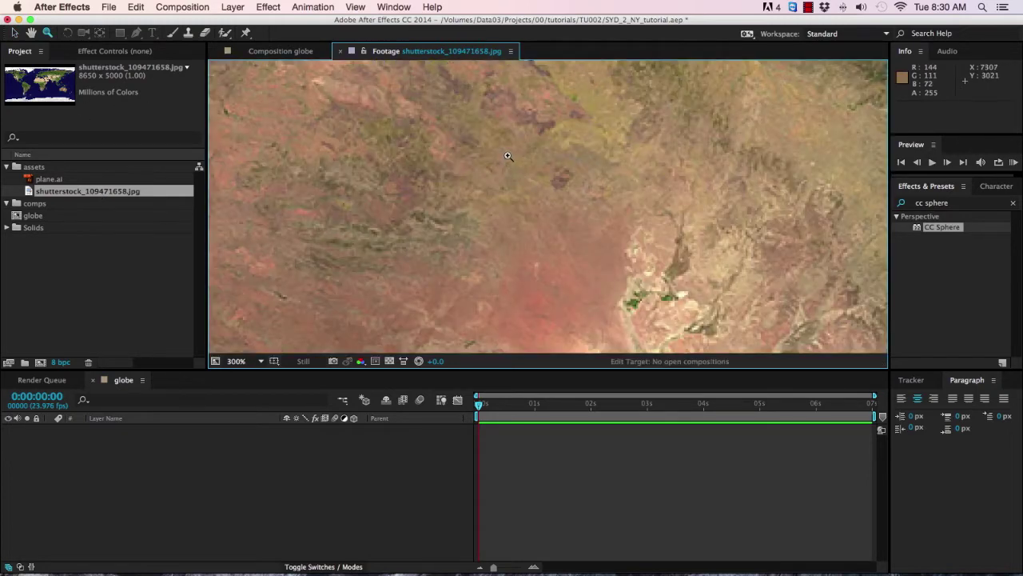
scroll(521, 168, down, 3)
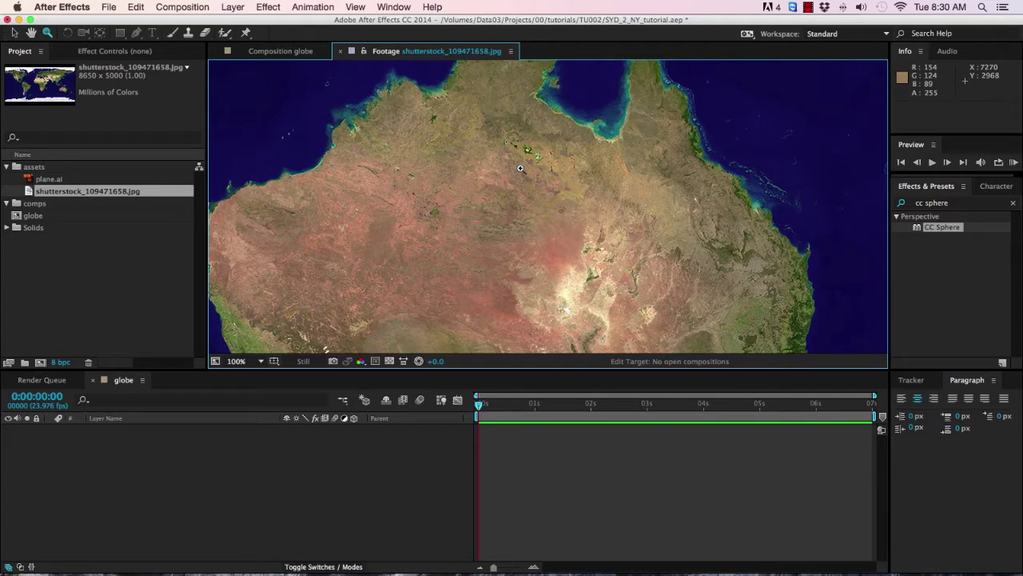
scroll(520, 168, down, 6)
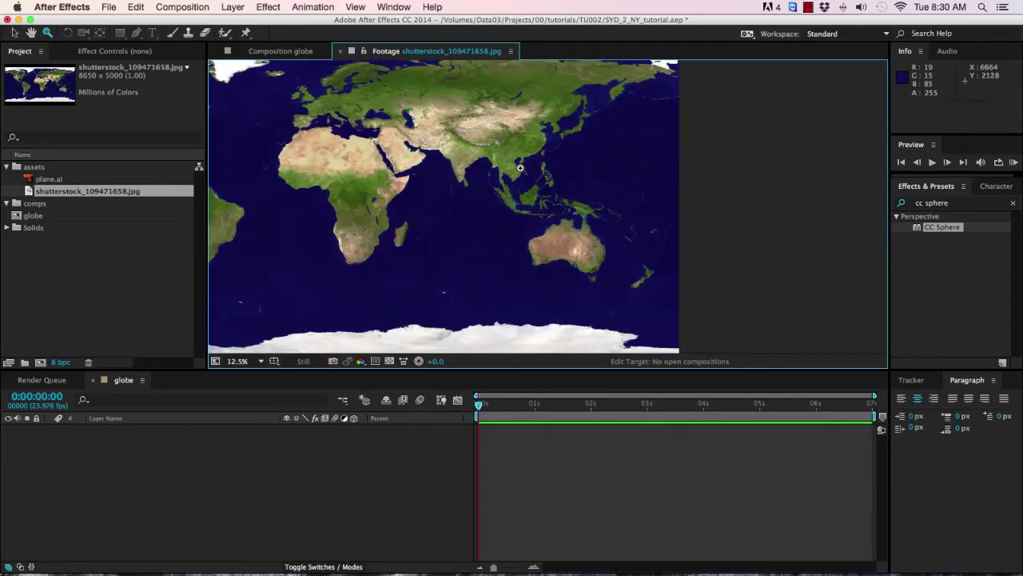
key(v)
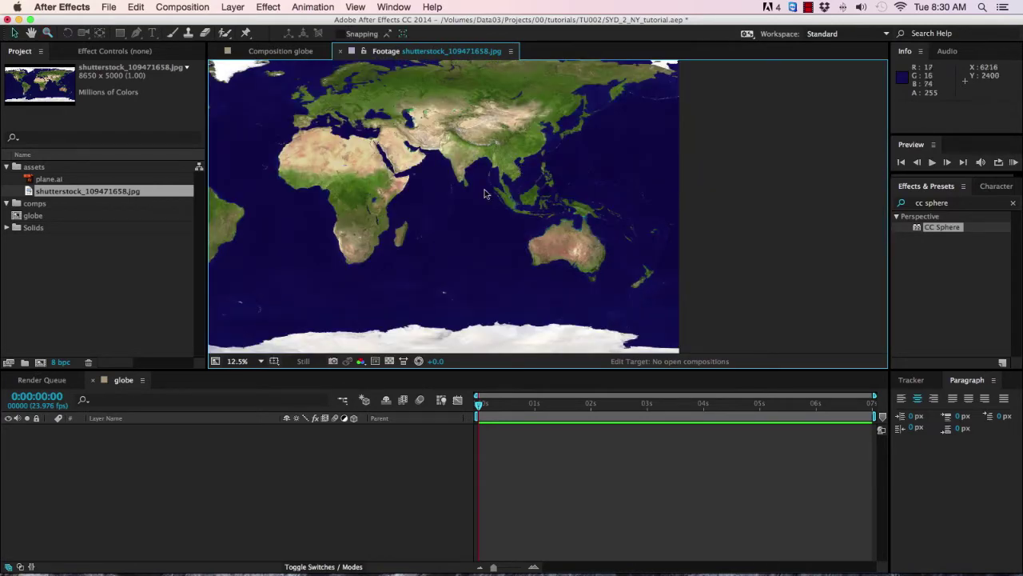
drag(97, 193, 135, 464)
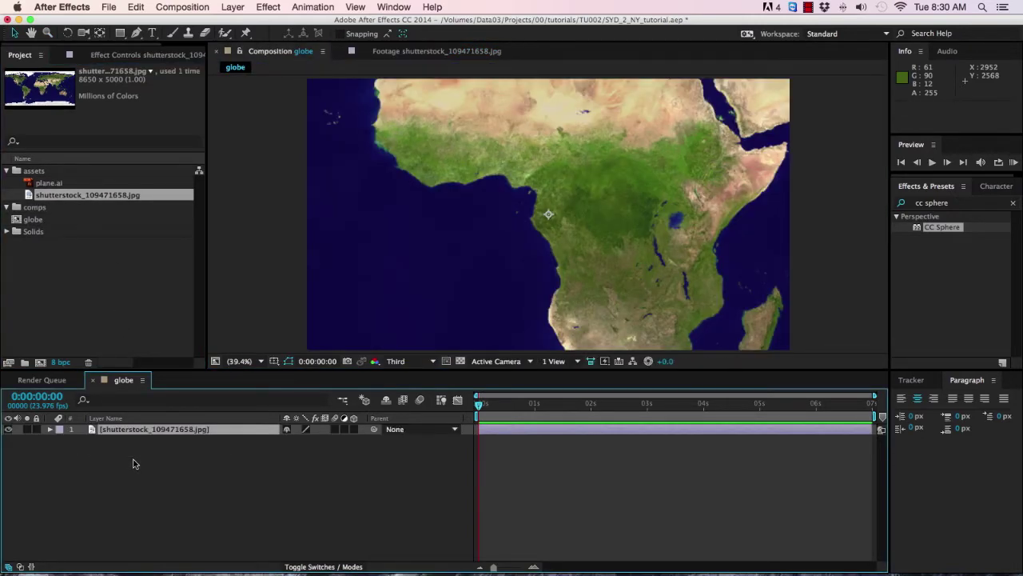
Pre-compose the world map layer as map_flat, leaving all attributes in globe.
click(232, 7)
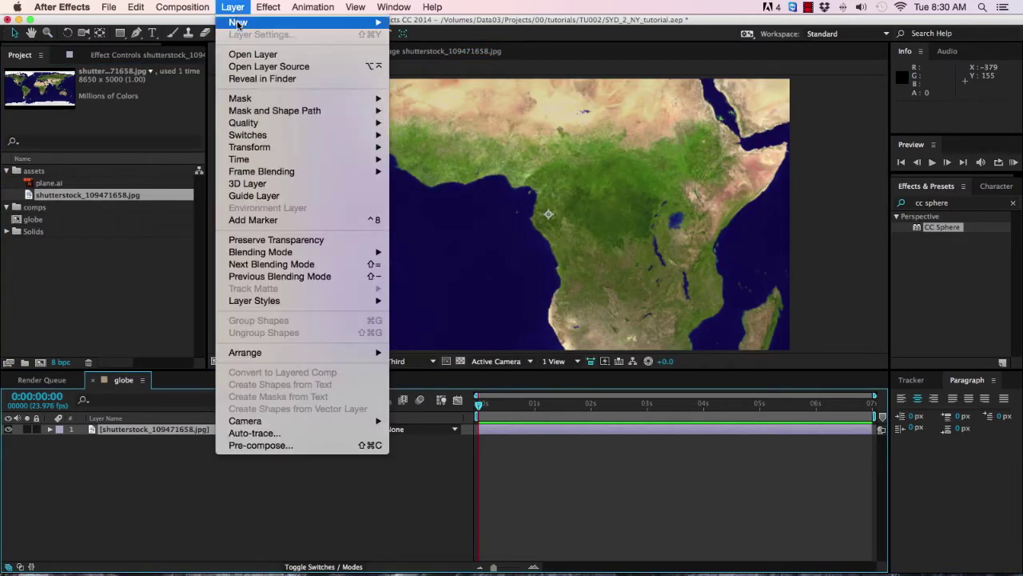
click(245, 445)
text(map)
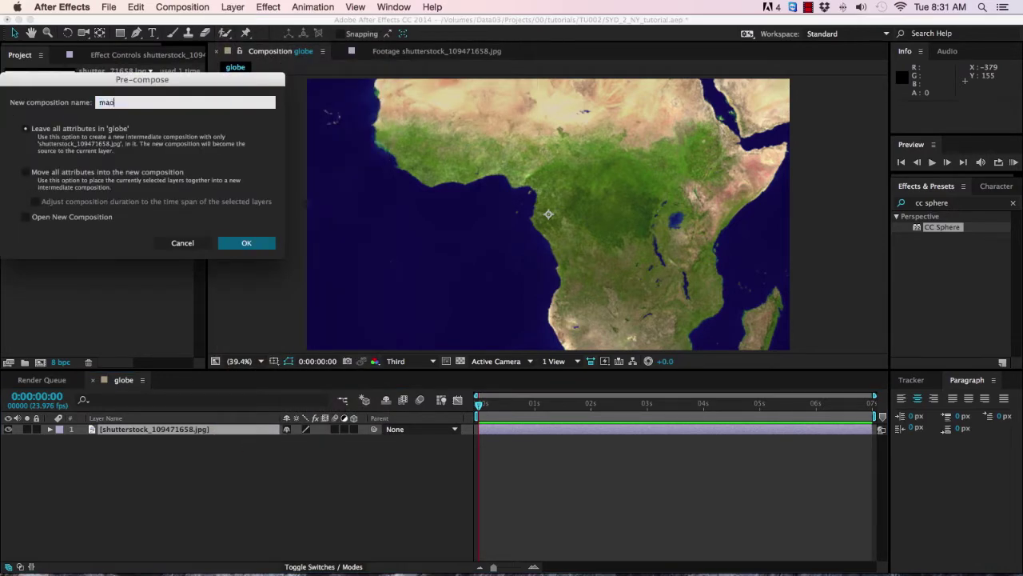
text(o)
key(BackSpace)
text(p_flat)
click(247, 242)
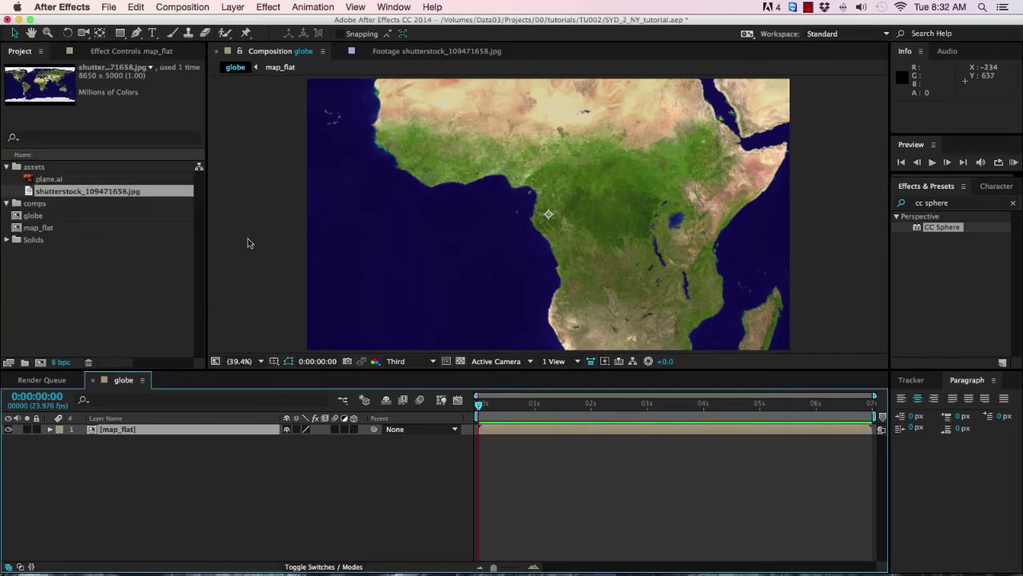
Open the map_flat composition and shift the world map layer horizontally to the west, to a position of about 509, 2500.
double_click(199, 429)
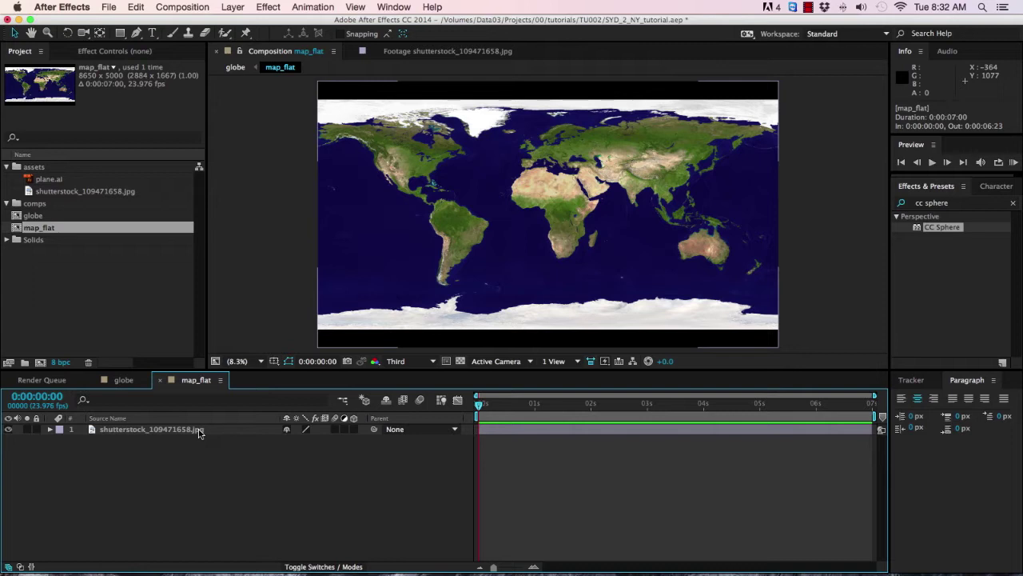
click(199, 431)
drag(578, 214, 366, 210)
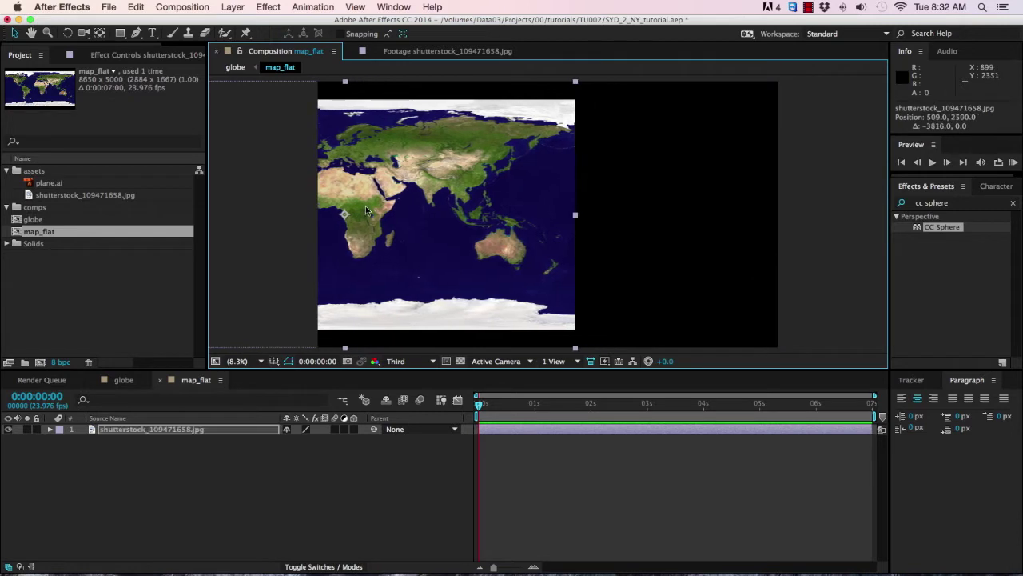
Apply the CC RepeTile effect to the world map layer and set Expand Right to 4940.
click(959, 203)
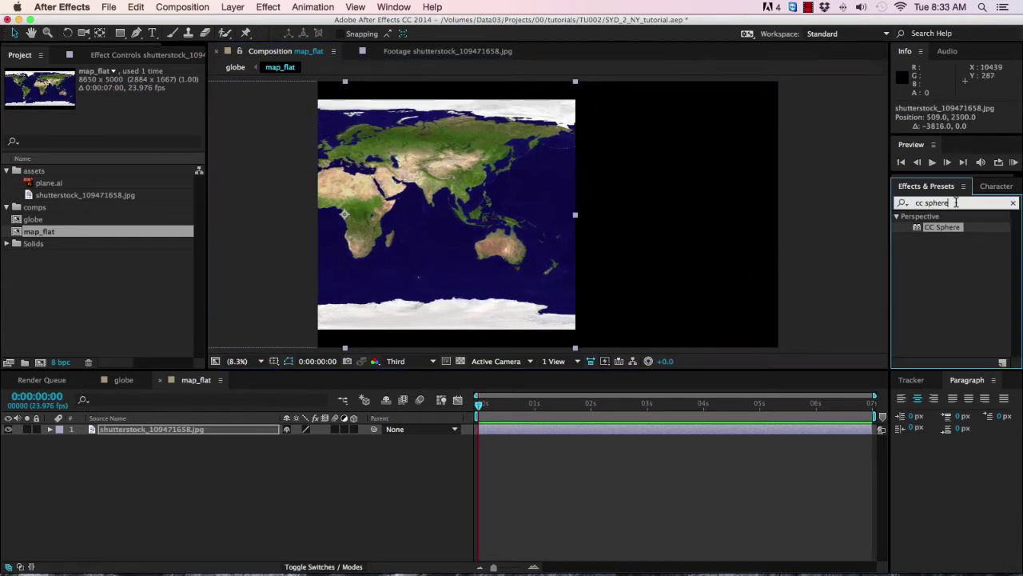
text(repetile)
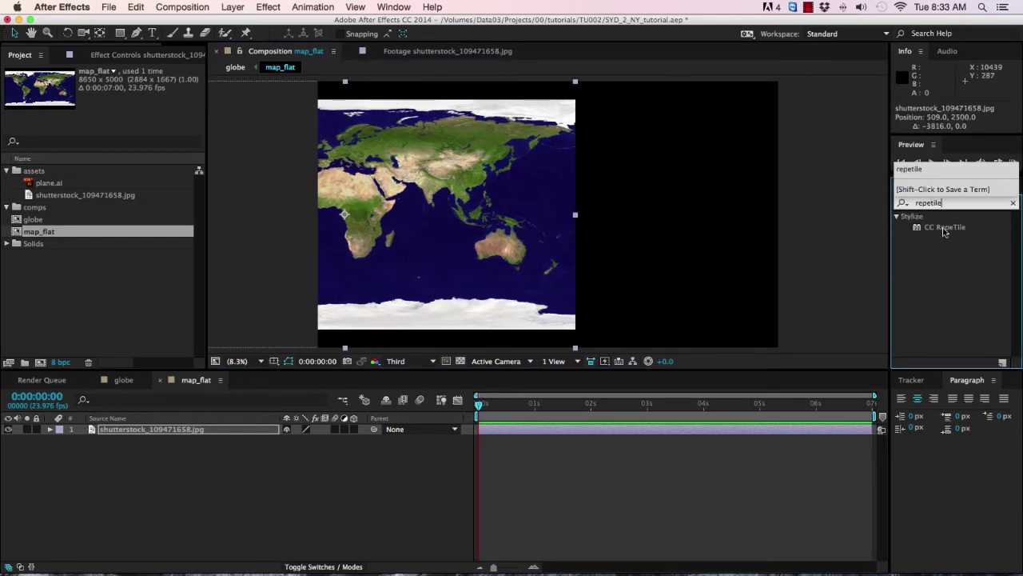
drag(944, 227, 661, 435)
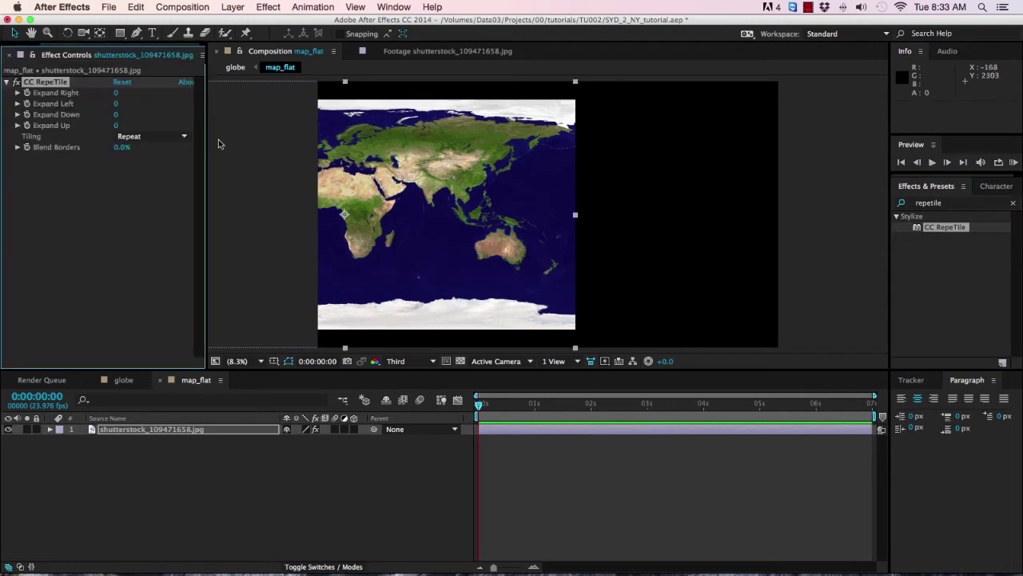
drag(115, 96, 435, 97)
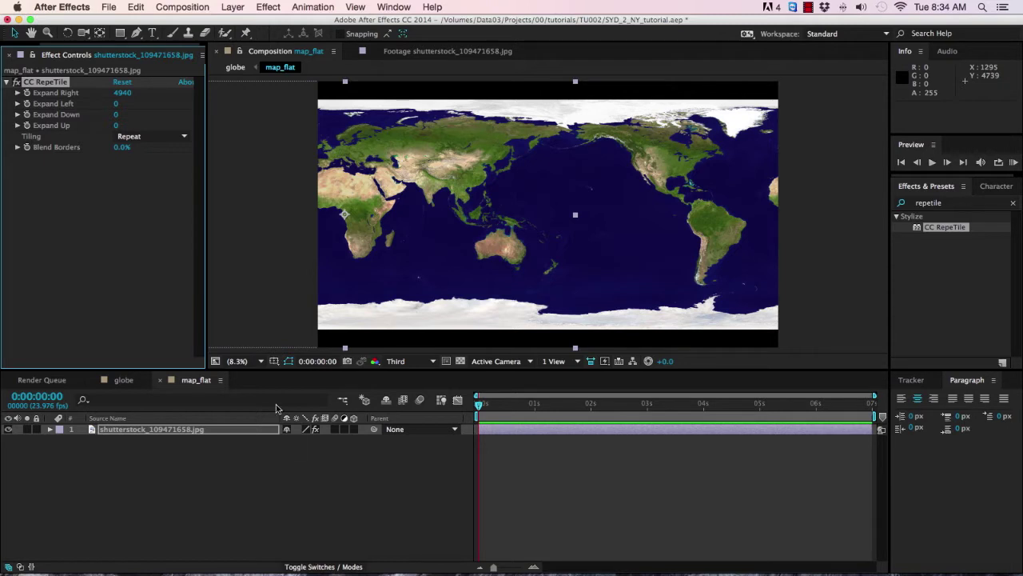
Show the Title/Action Safe guides and shift the map horizontally to about -655, 2500 so the Pacific sits in the middle.
click(273, 362)
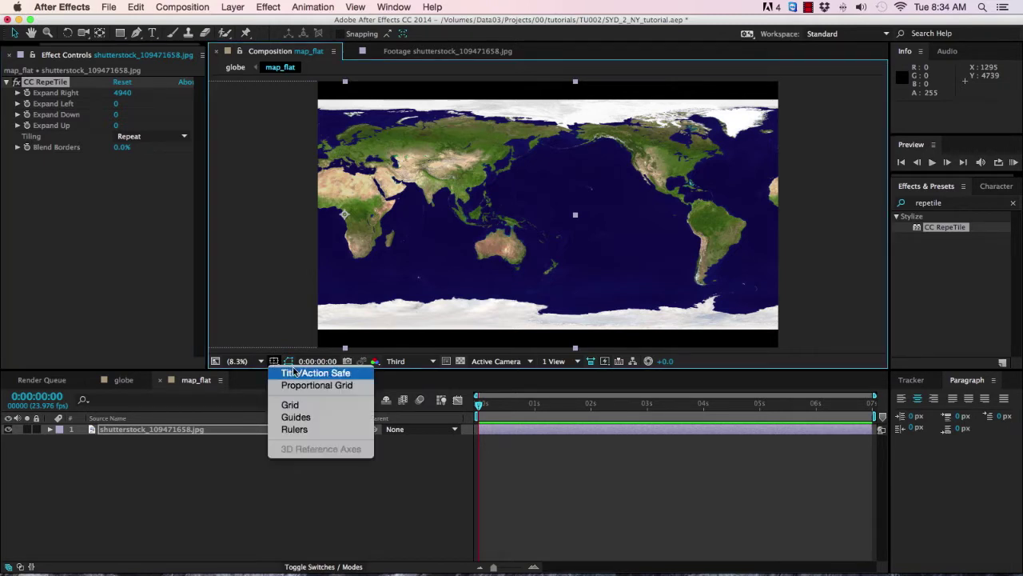
click(294, 369)
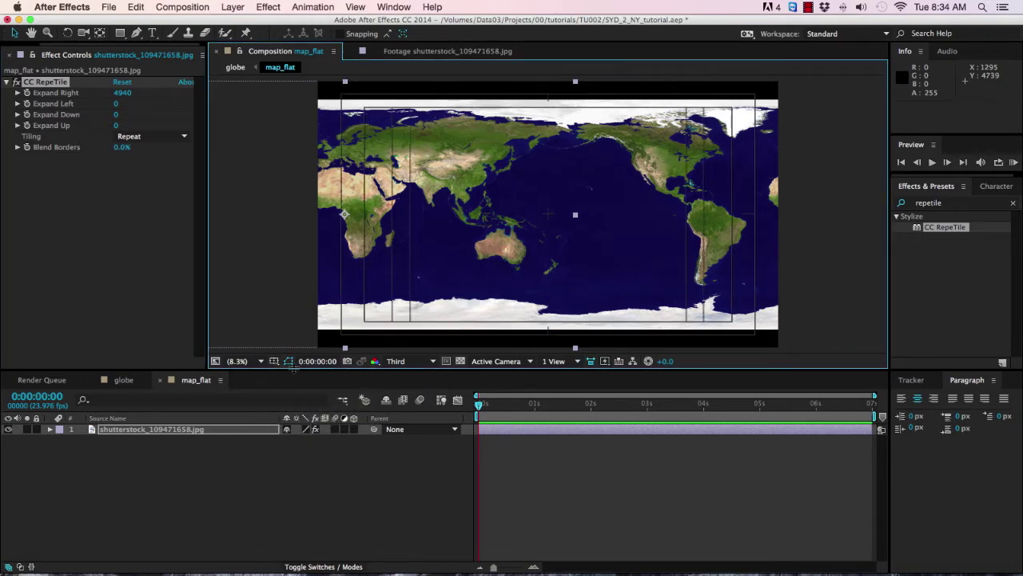
drag(481, 253, 423, 254)
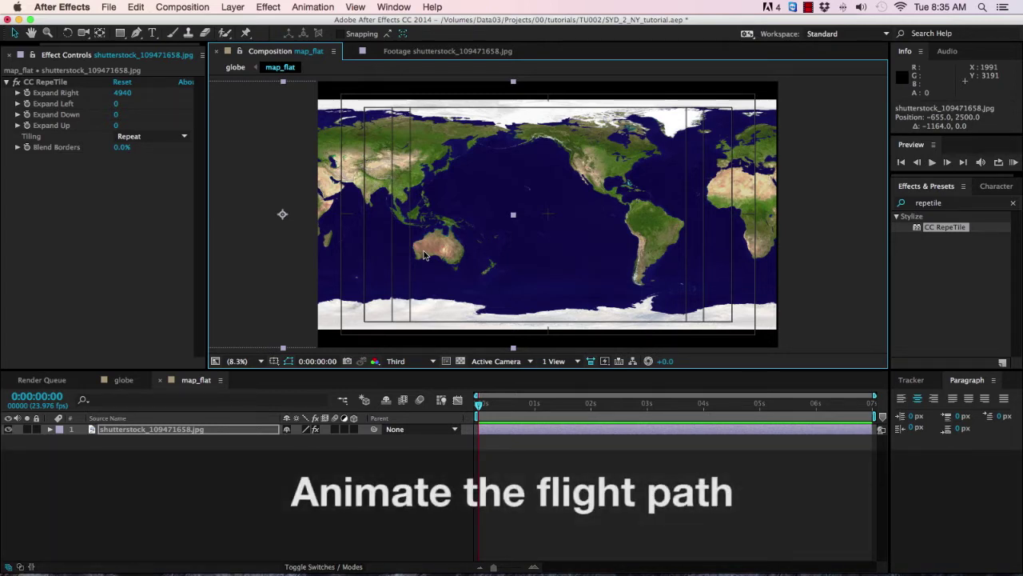
Create a new shape layer above the map and name it flight_path.
click(232, 7)
mouse_move(248, 22)
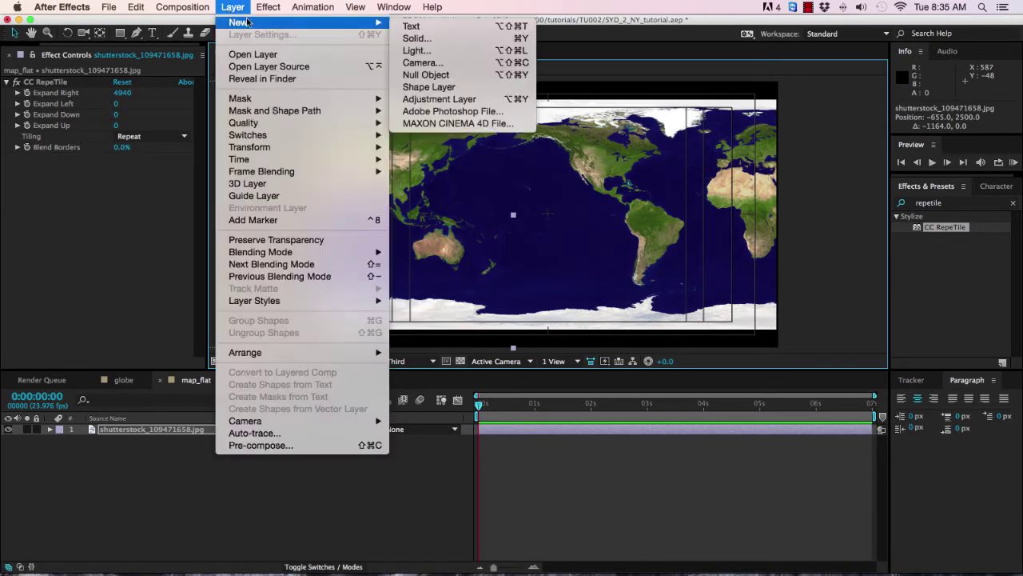
click(428, 87)
key(t)
key(Return)
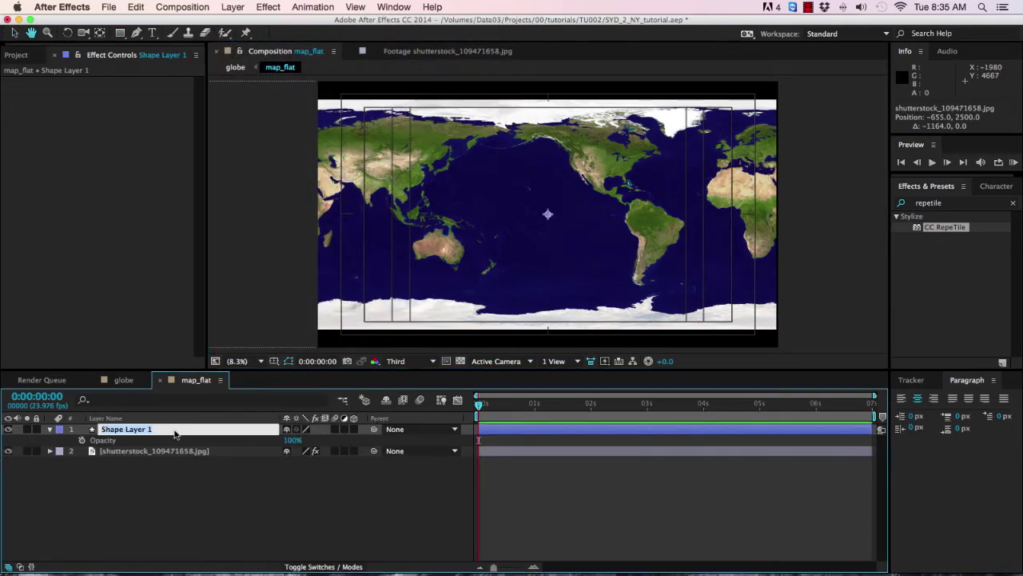
text(flight_path)
key(Return)
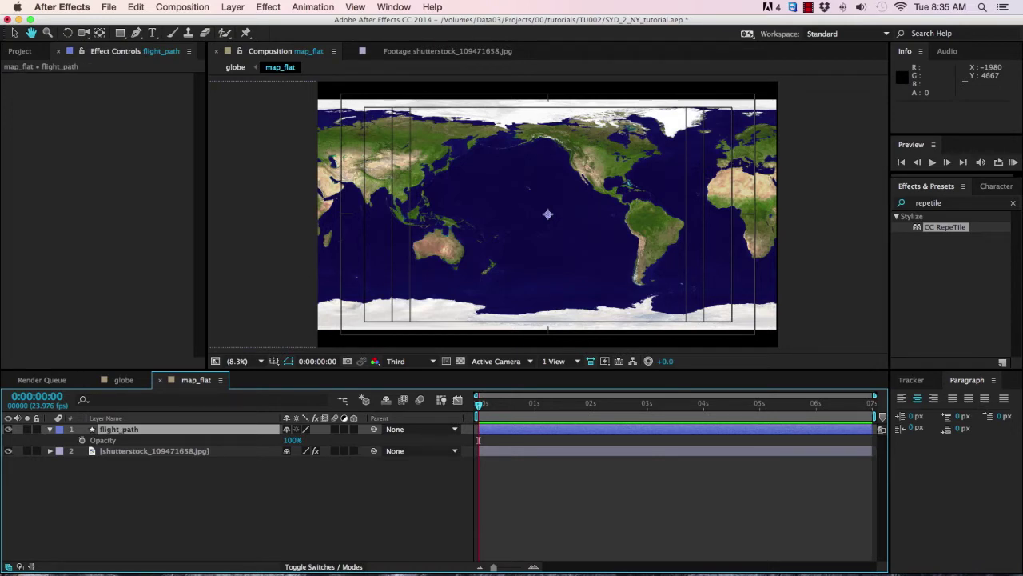
With the Pen tool, draw a curved path on flight_path from southeastern Australia to the east coast of the United States.
click(135, 34)
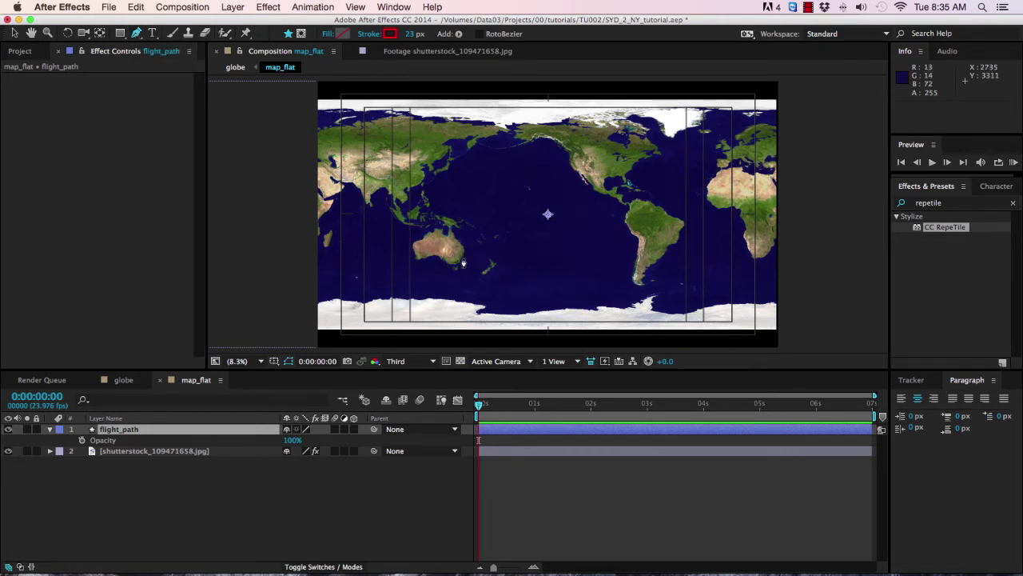
drag(456, 259, 473, 220)
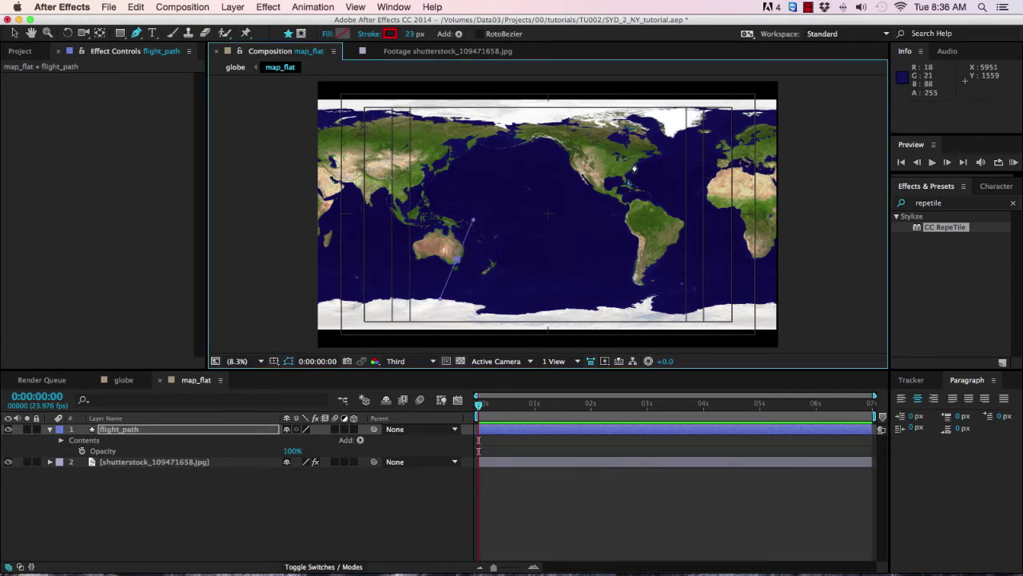
drag(632, 165, 700, 169)
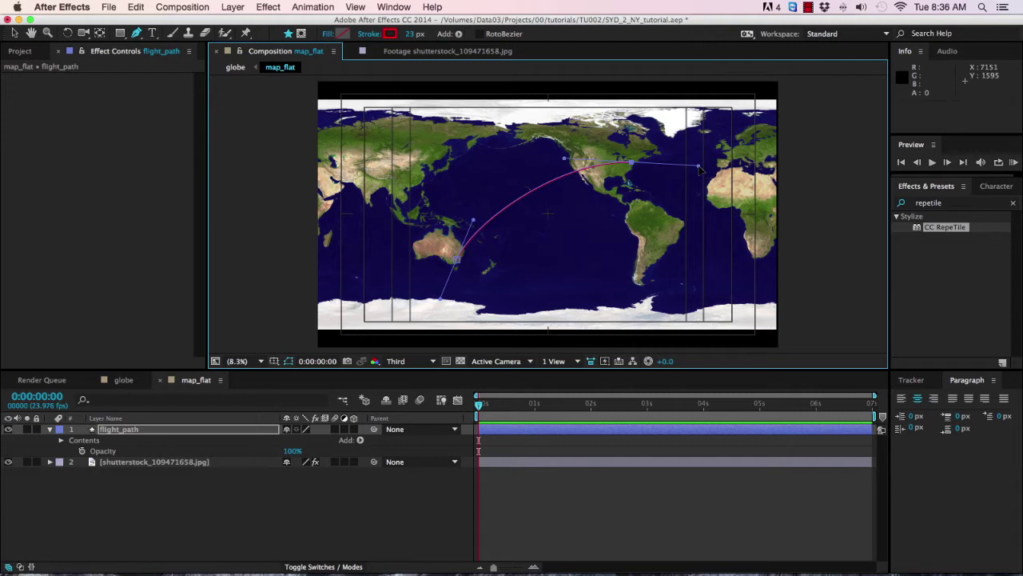
Nudge the flight path's starting point slightly east so it sits on Australia's southeast coast.
key(h)
scroll(637, 189, up, 2)
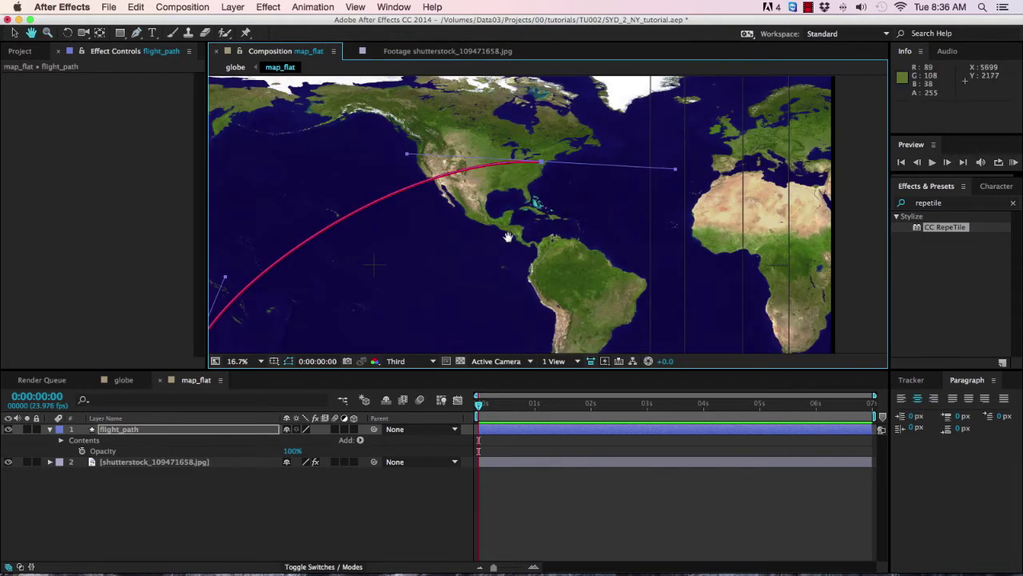
drag(508, 236, 642, 186)
key(z)
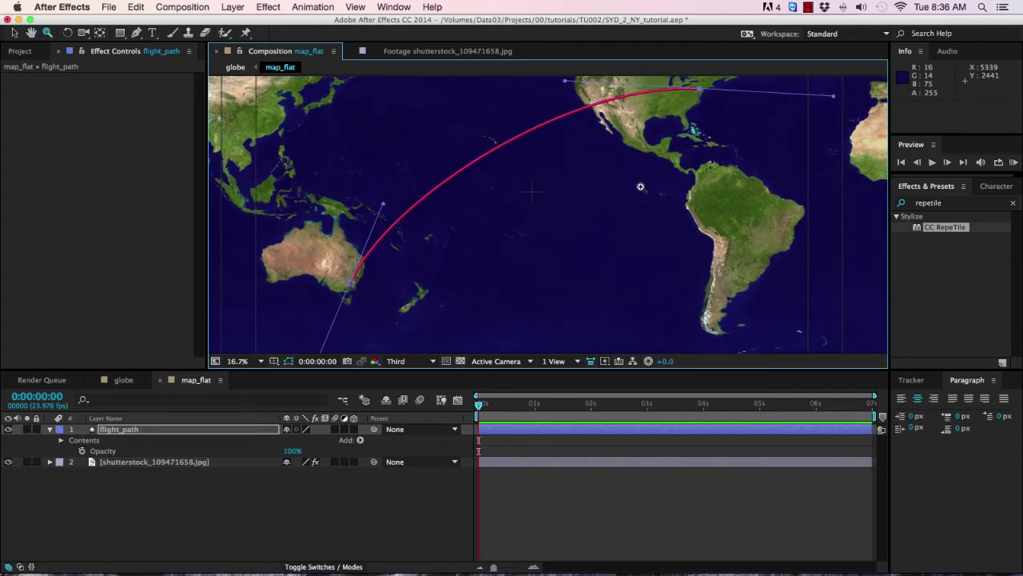
key(g)
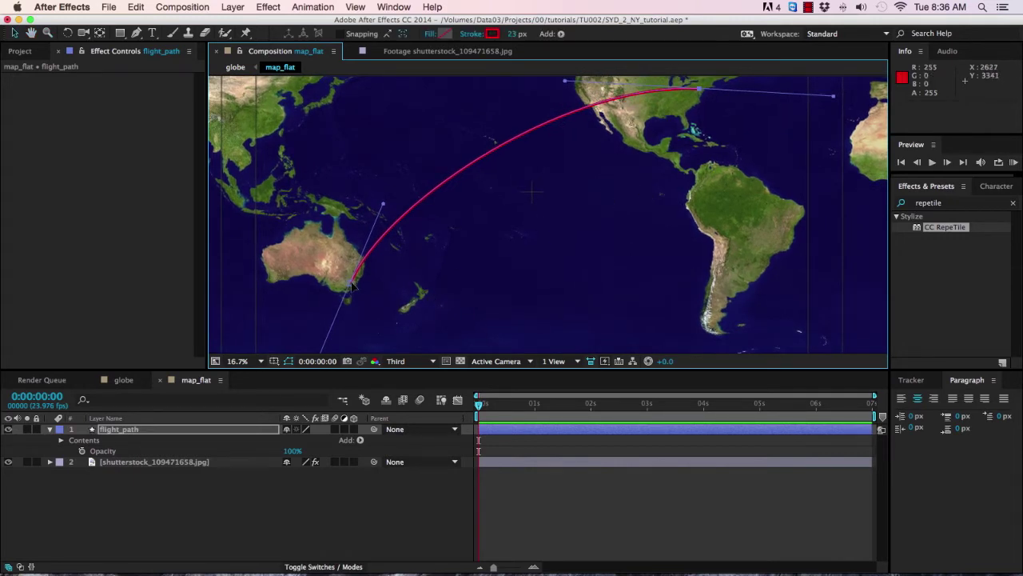
drag(355, 284, 358, 285)
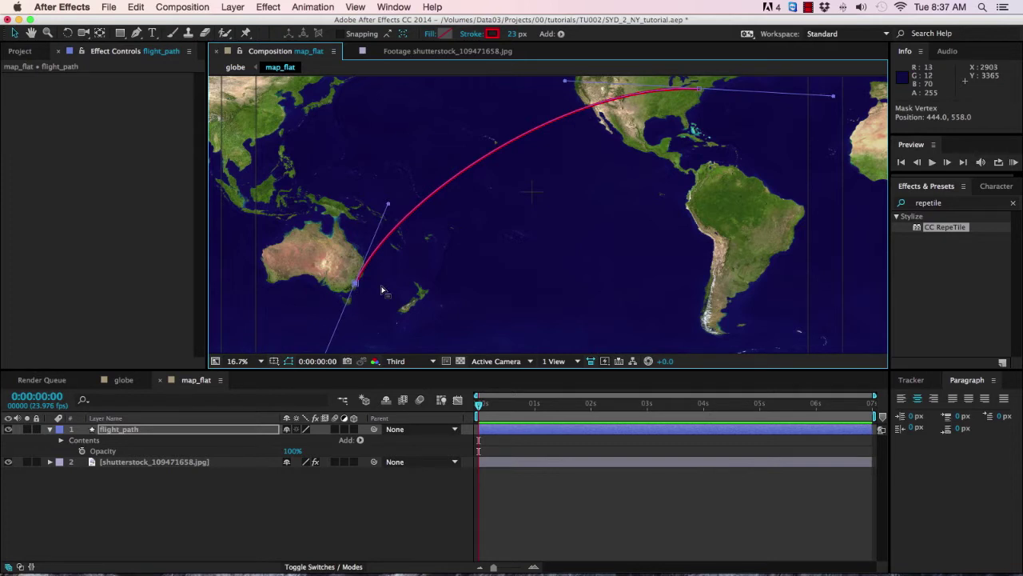
Add dashes to the flight path's Stroke 1 and increase the dash length.
click(60, 440)
click(71, 451)
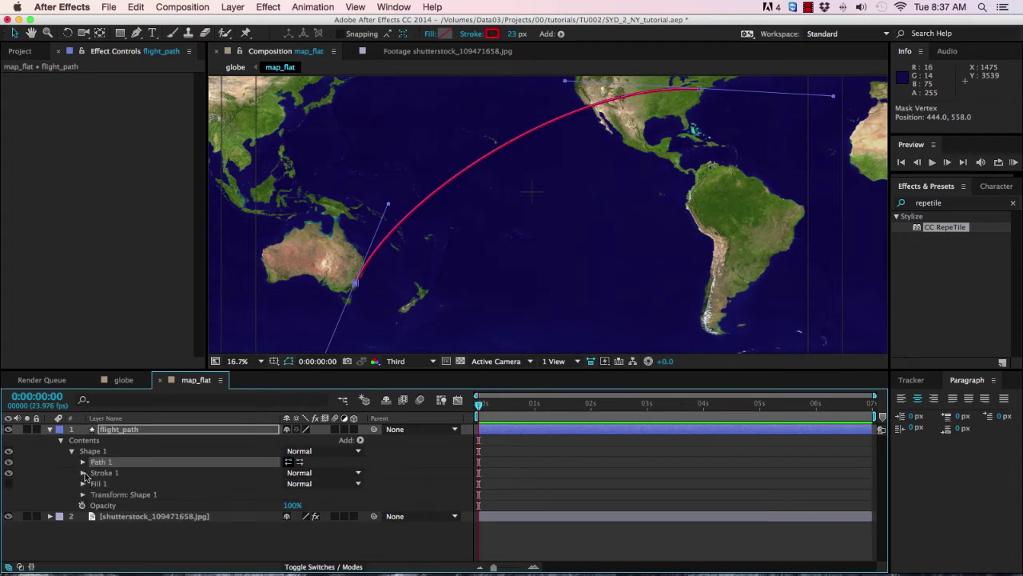
click(84, 474)
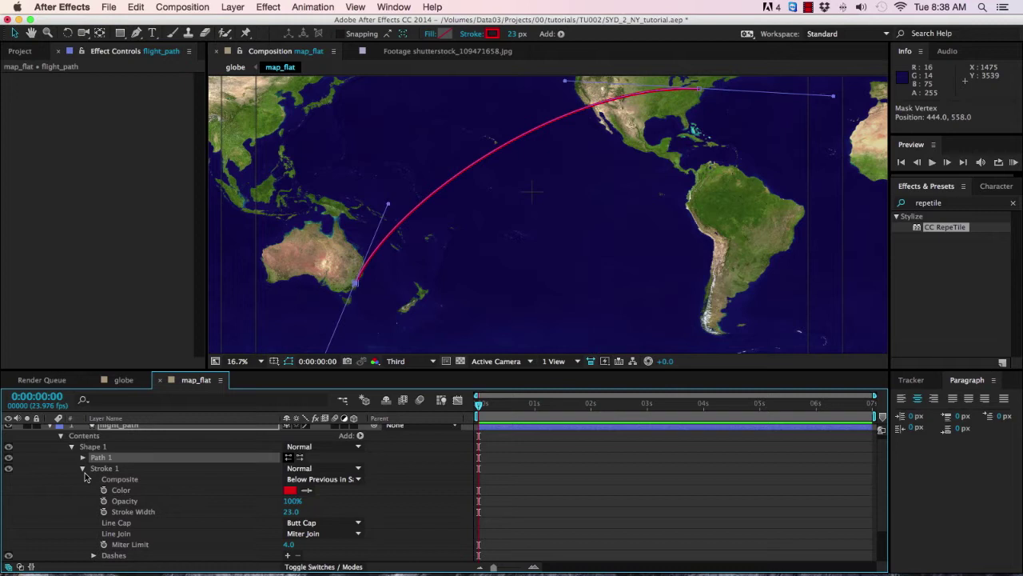
click(289, 556)
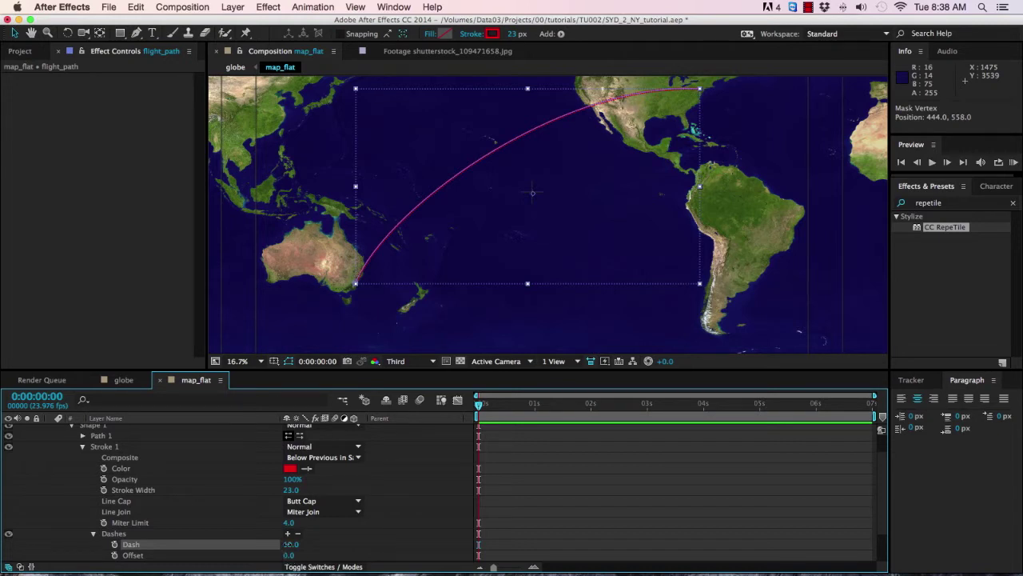
drag(290, 544, 313, 544)
Add a Trim Paths operator to the flight_path shape.
scroll(320, 479, up, 2)
click(360, 439)
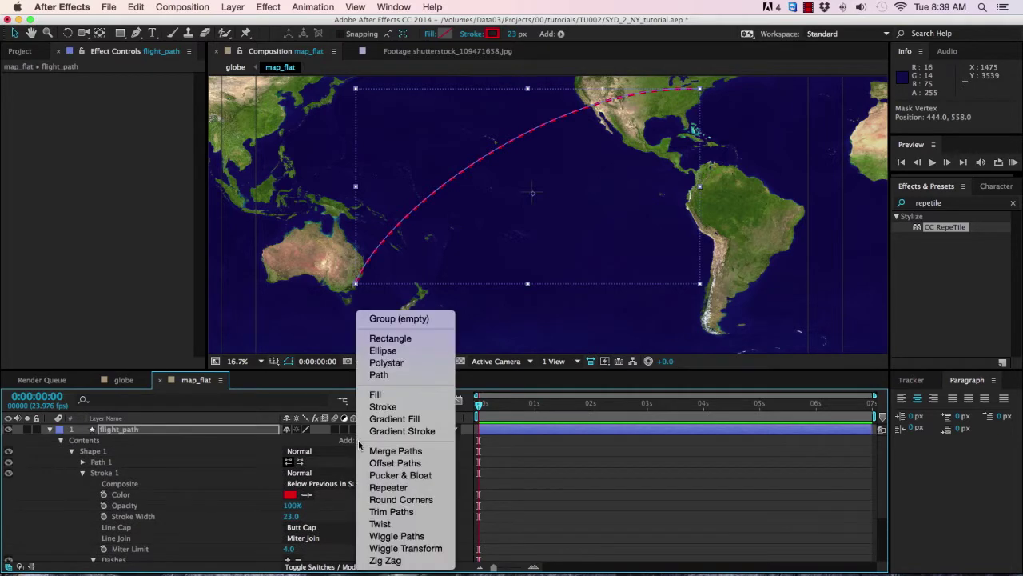
click(394, 511)
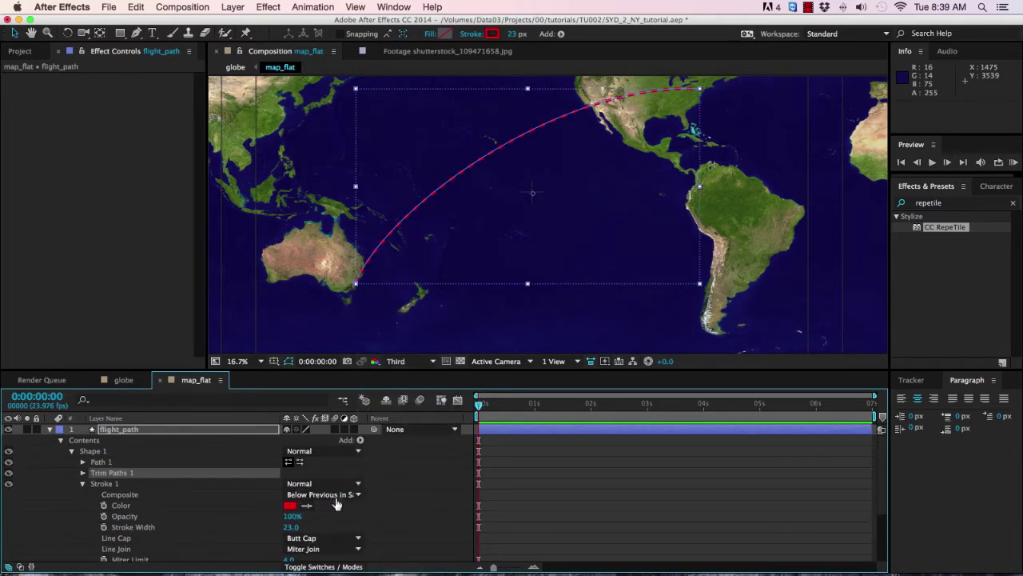
Start animating the End value of flight_path's Trim Paths 1 with a 0% keyframe at 0:00:00:00.
click(83, 473)
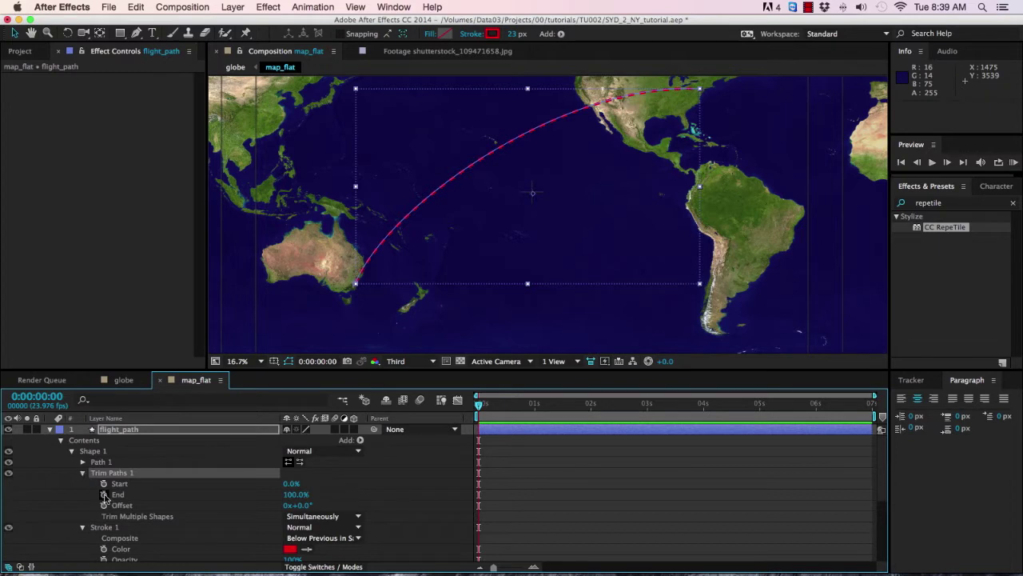
click(103, 494)
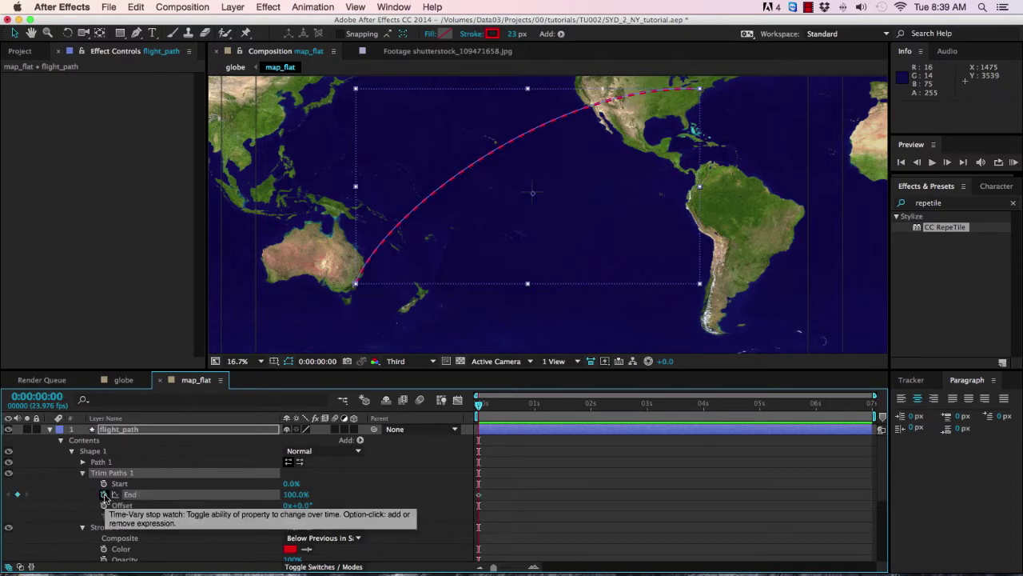
click(295, 495)
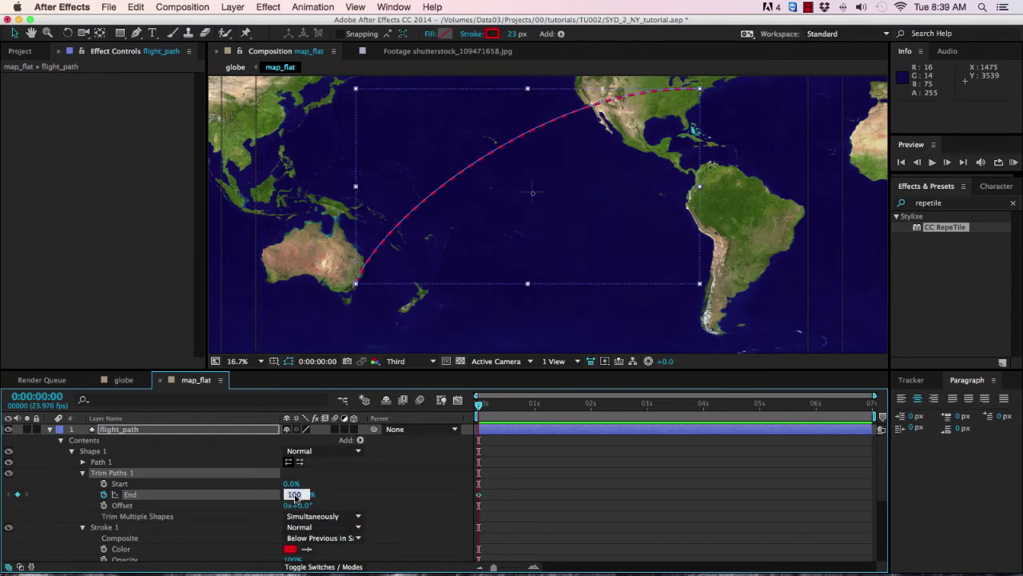
text(0)
key(Return)
Add a second Trim Paths End keyframe of 100% at 0:00:06:00.
click(50, 395)
text(600)
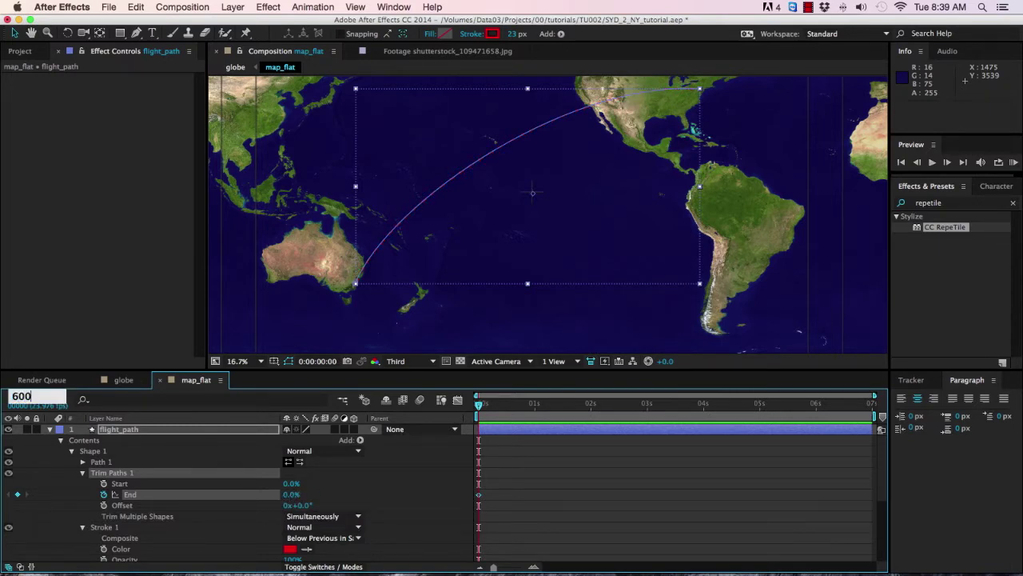
key(Return)
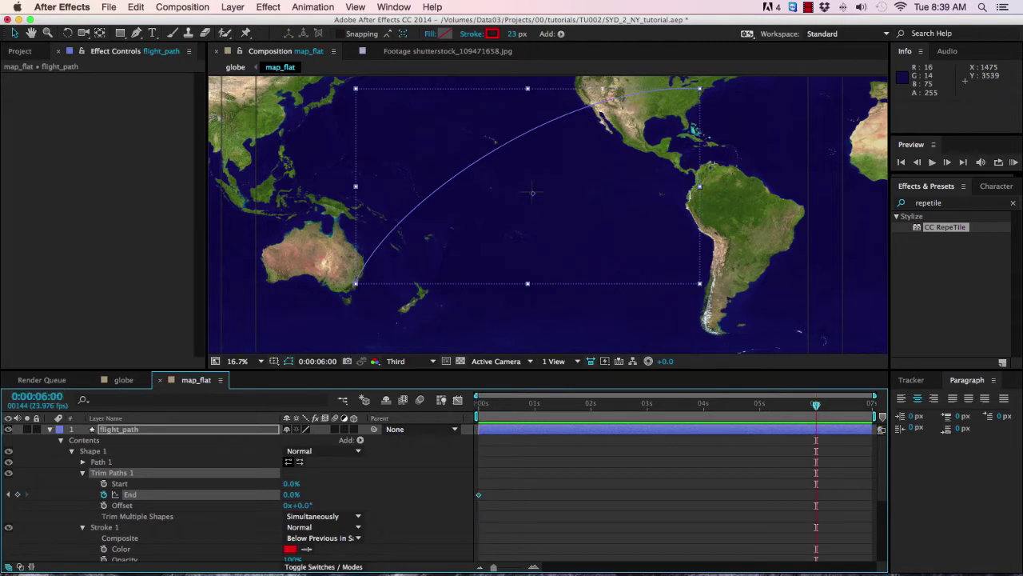
click(290, 494)
text(100)
key(Return)
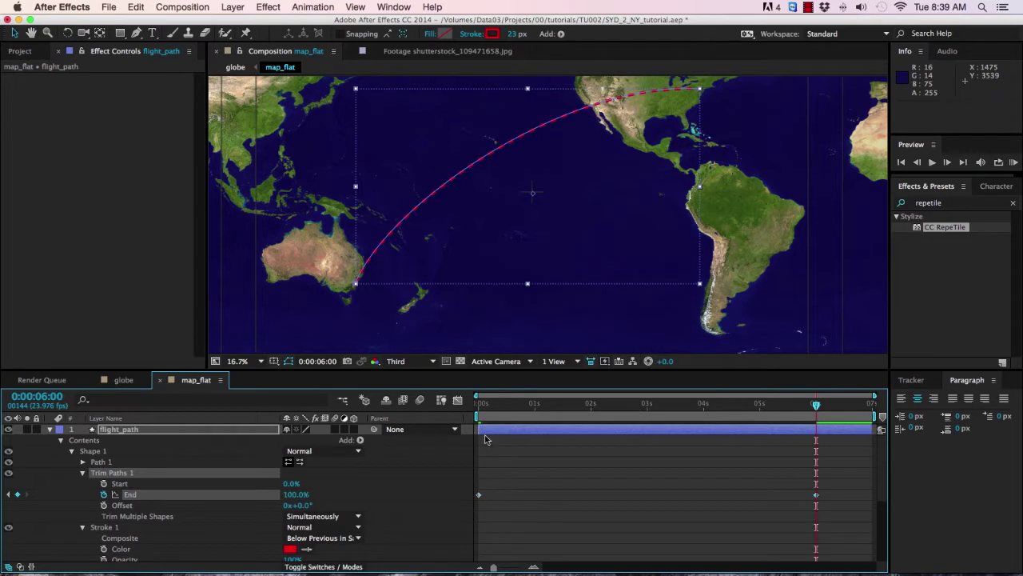
Preview the line drawing on, and apply Easy Ease to both Trim Paths End keyframes.
key(Page_Up)
mouse_move(687, 407)
mouse_down()
mouse_move(479, 407)
mouse_move(820, 414)
mouse_up()
click(476, 490)
drag(477, 490, 836, 508)
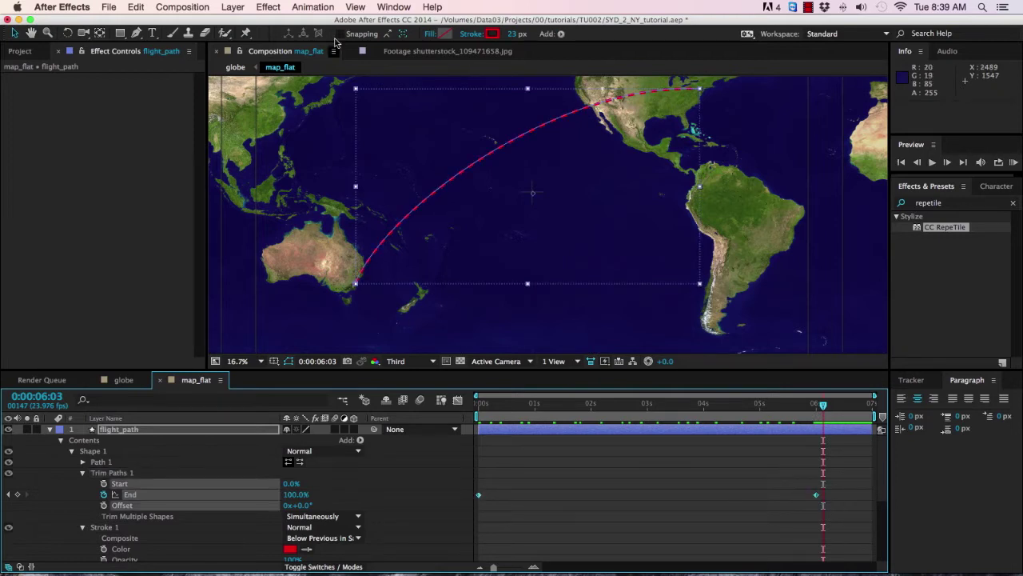
click(322, 7)
mouse_move(346, 127)
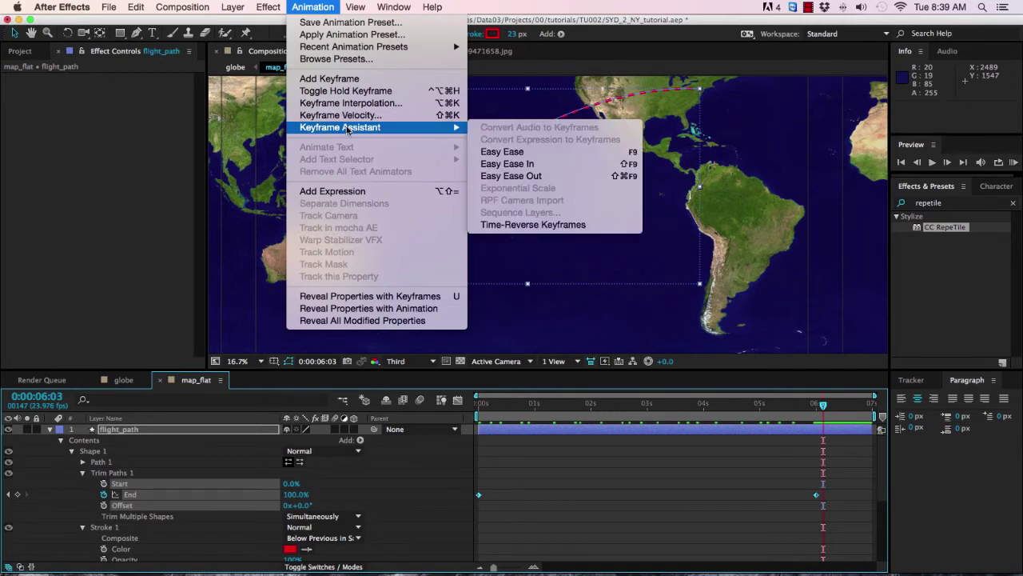
click(534, 153)
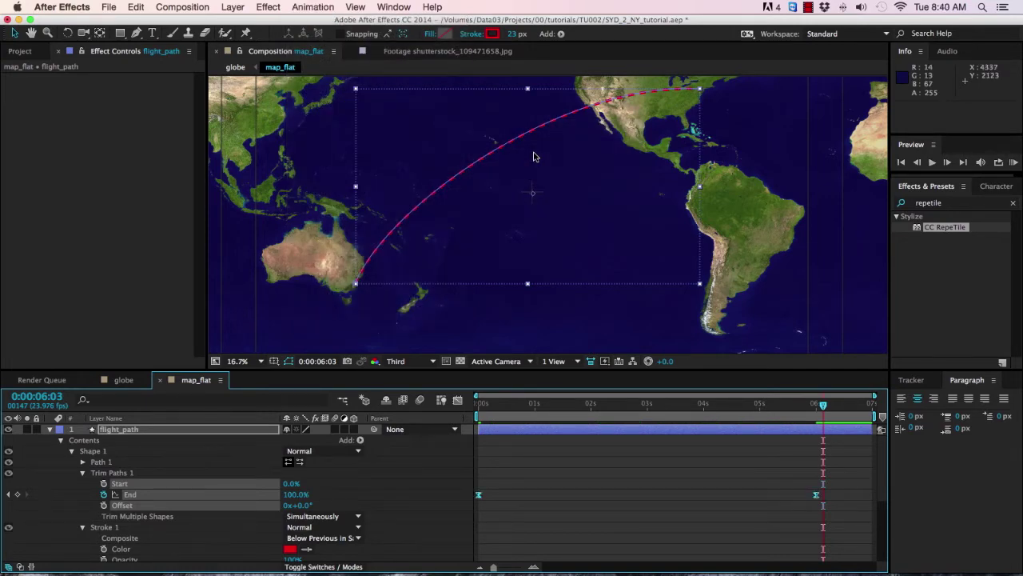
Collapse the flight_path layer and add plane.ai from the assets folder to map_flat as the topmost layer.
click(50, 428)
click(27, 52)
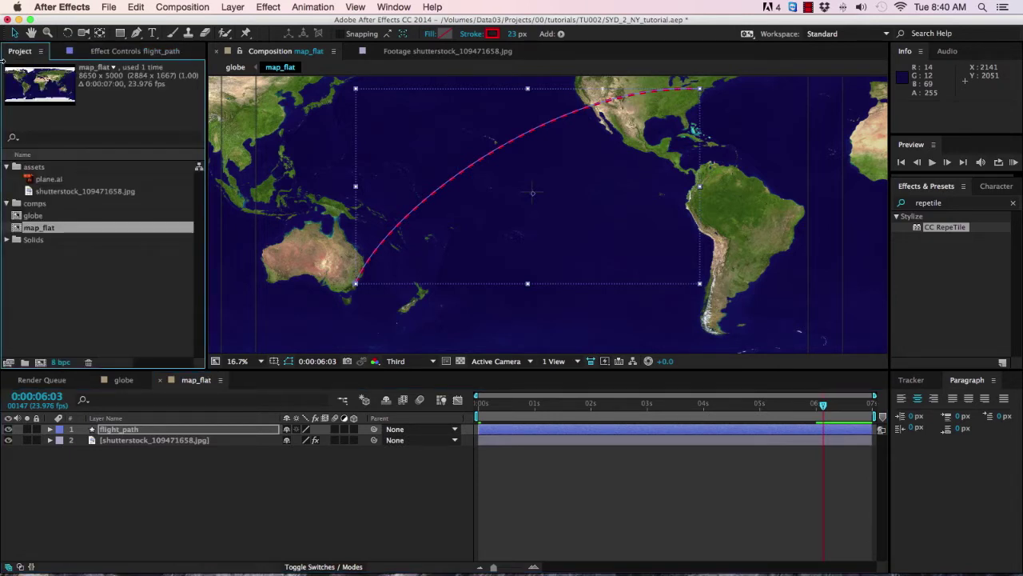
click(49, 179)
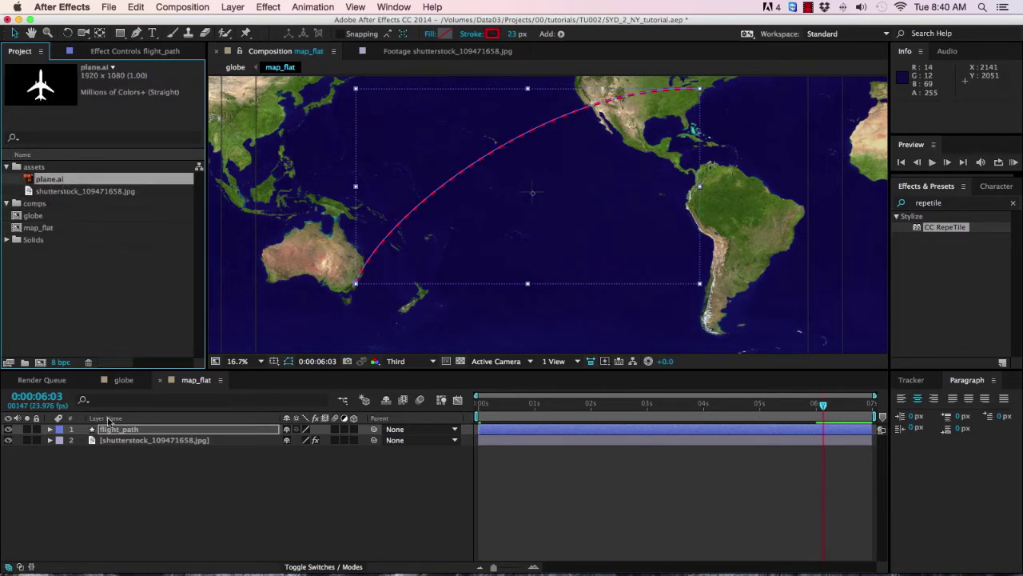
drag(108, 419, 112, 430)
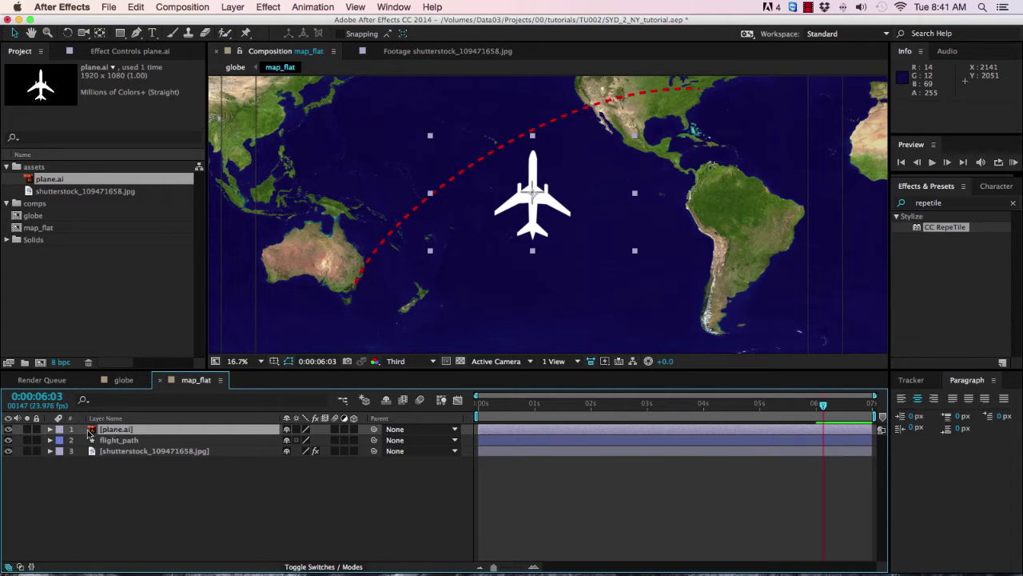
Copy the Path property of Path 1 in the flight_path layer's Shape 1, and collapse the layer again.
click(50, 441)
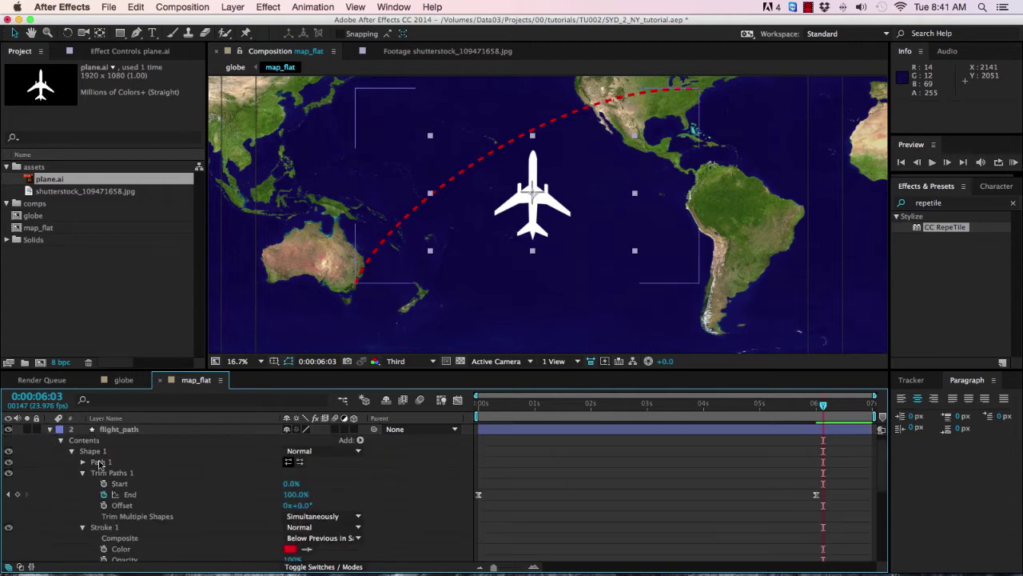
click(82, 462)
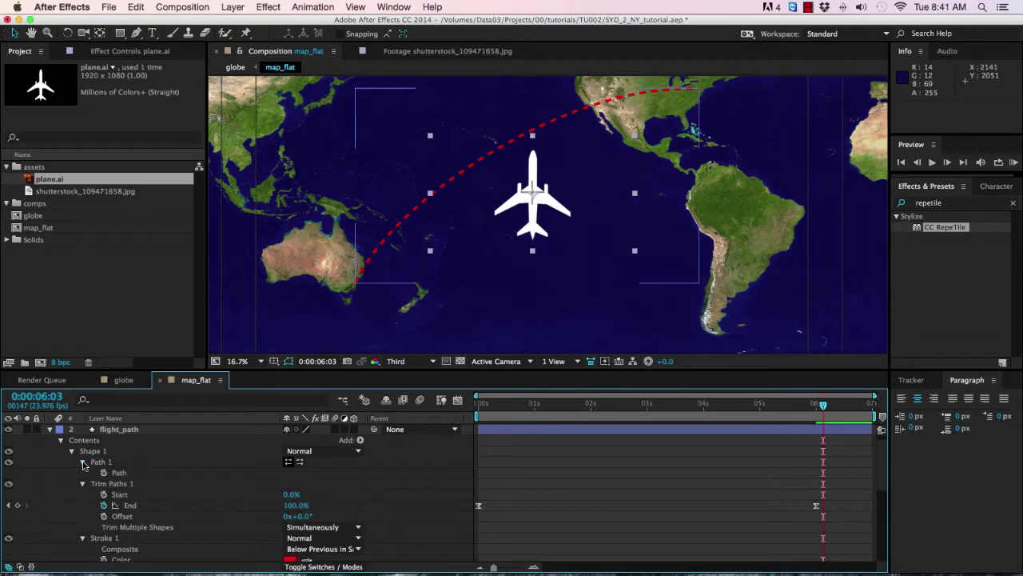
click(121, 473)
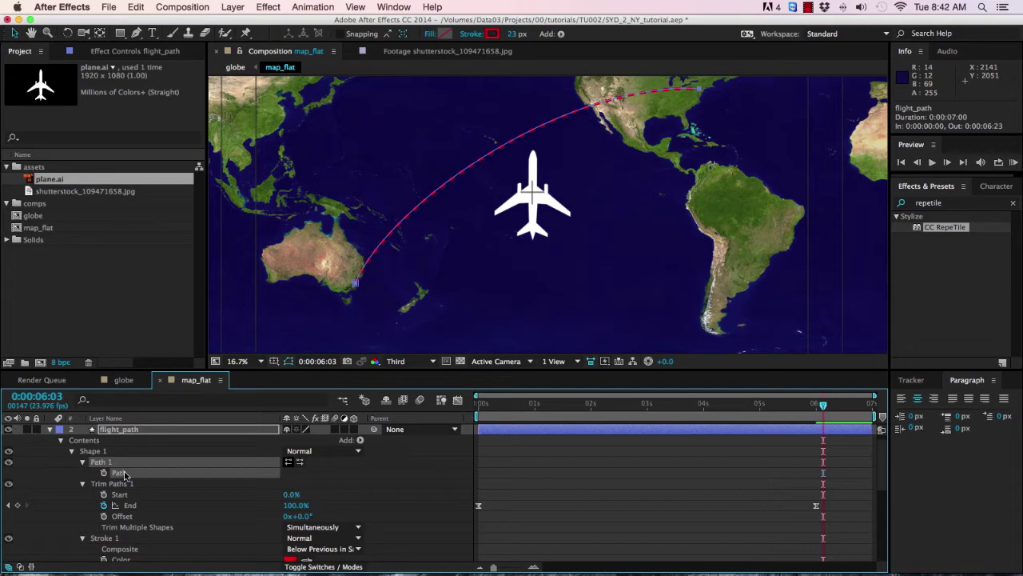
click(138, 8)
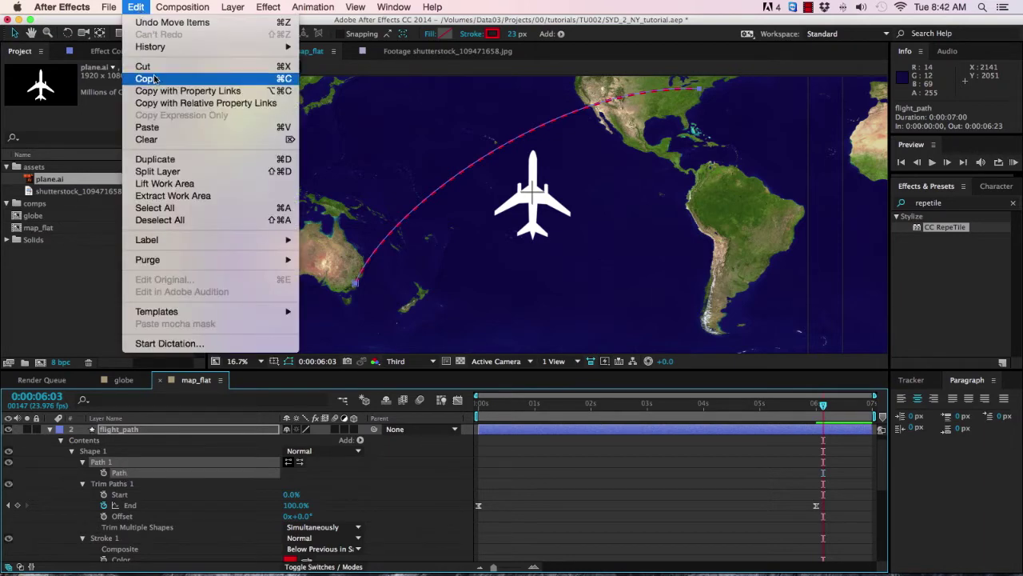
click(147, 79)
click(50, 429)
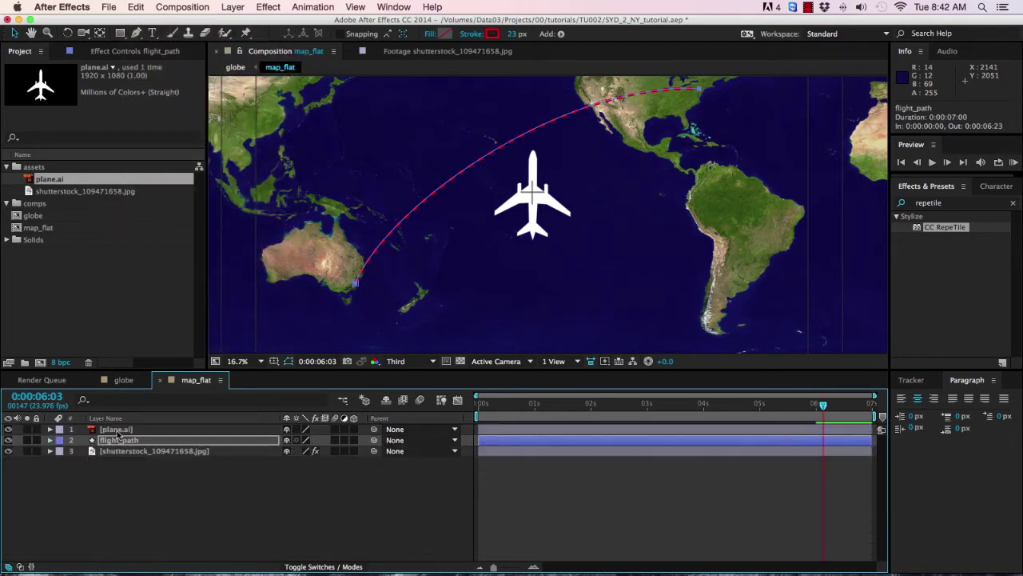
Paste the copied path into the plane.ai layer's Position property, starting at 0:00:00:00.
click(117, 430)
key(p)
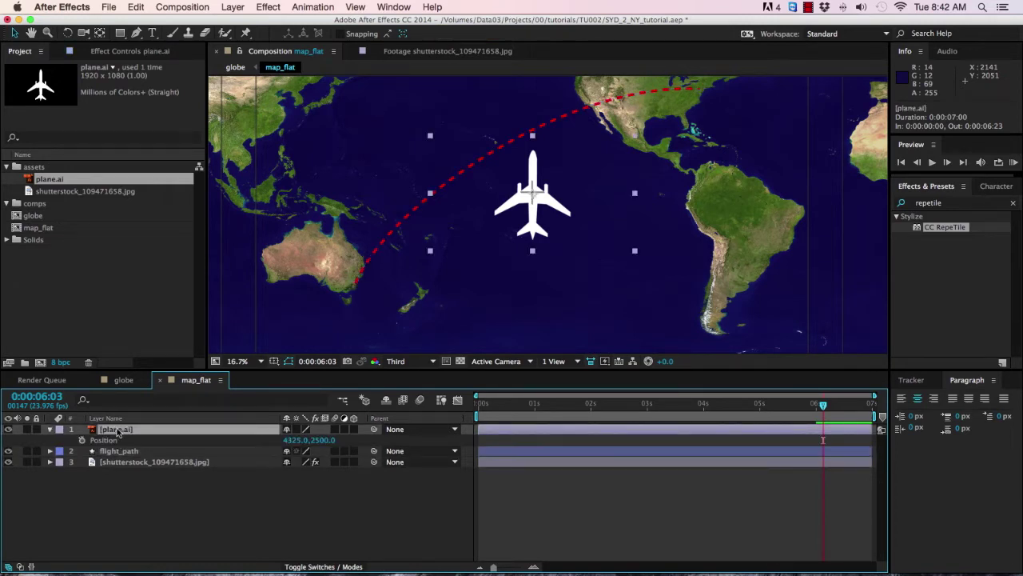
drag(823, 409, 478, 407)
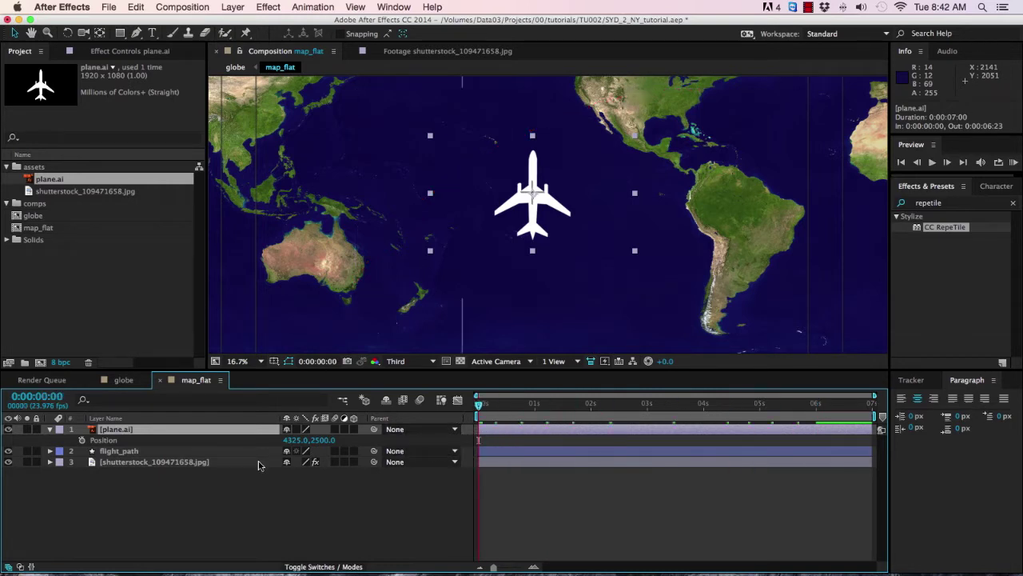
click(103, 440)
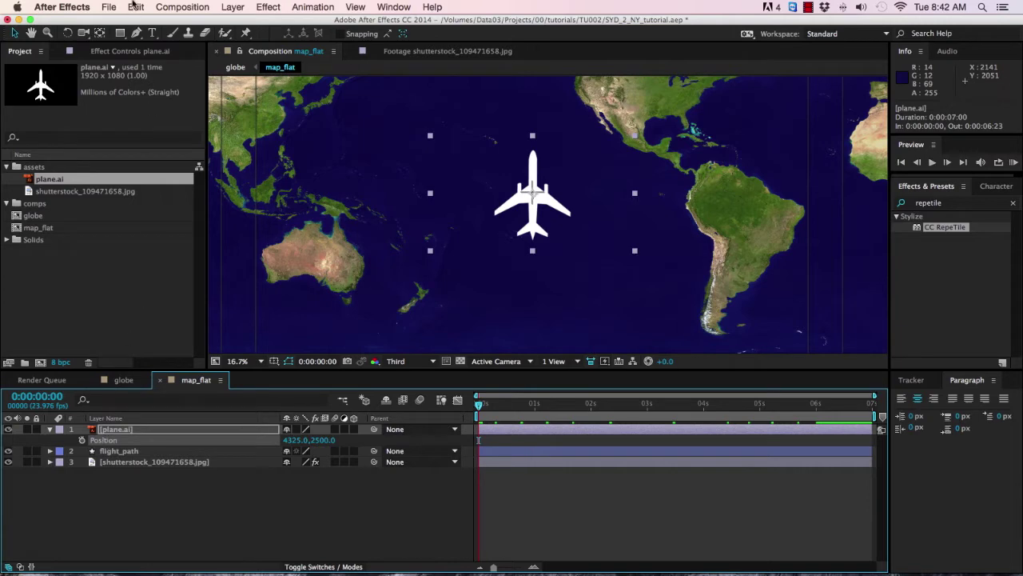
click(135, 6)
click(147, 127)
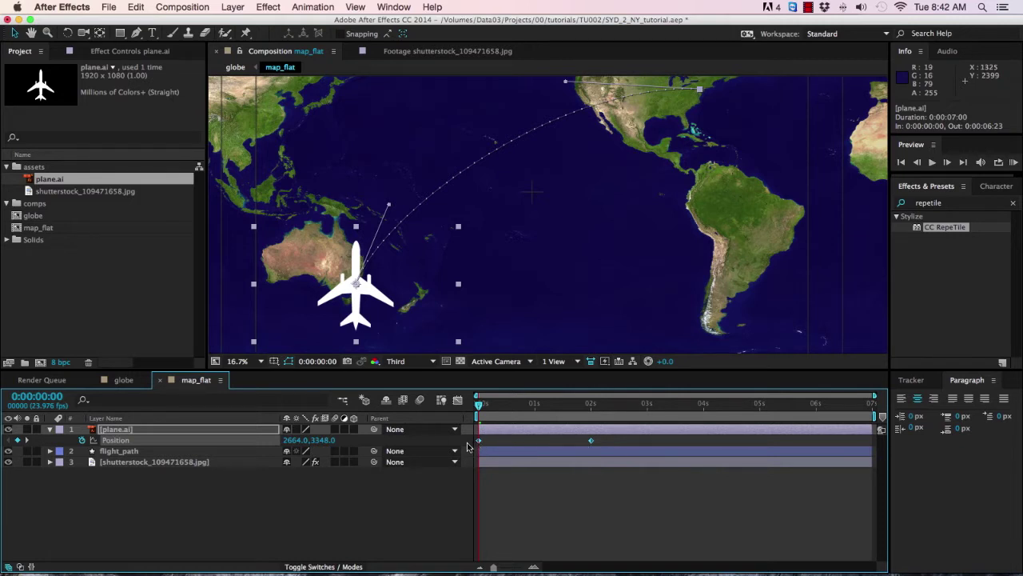
Preview the plane's motion and move its last Position keyframe to 0:00:06:00.
drag(482, 408, 527, 430)
key(Home)
mouse_move(593, 441)
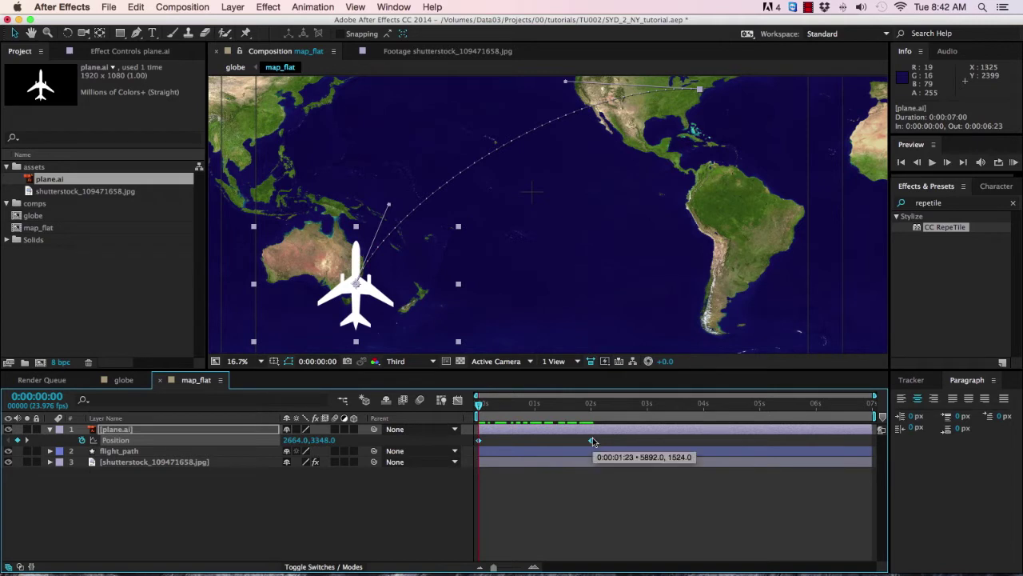
click(38, 397)
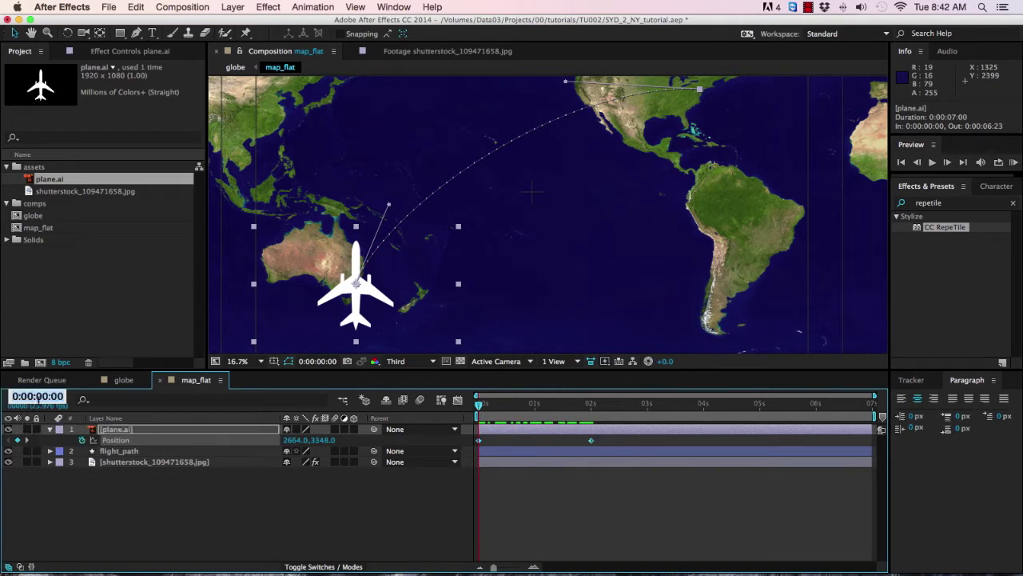
text(600)
key(Return)
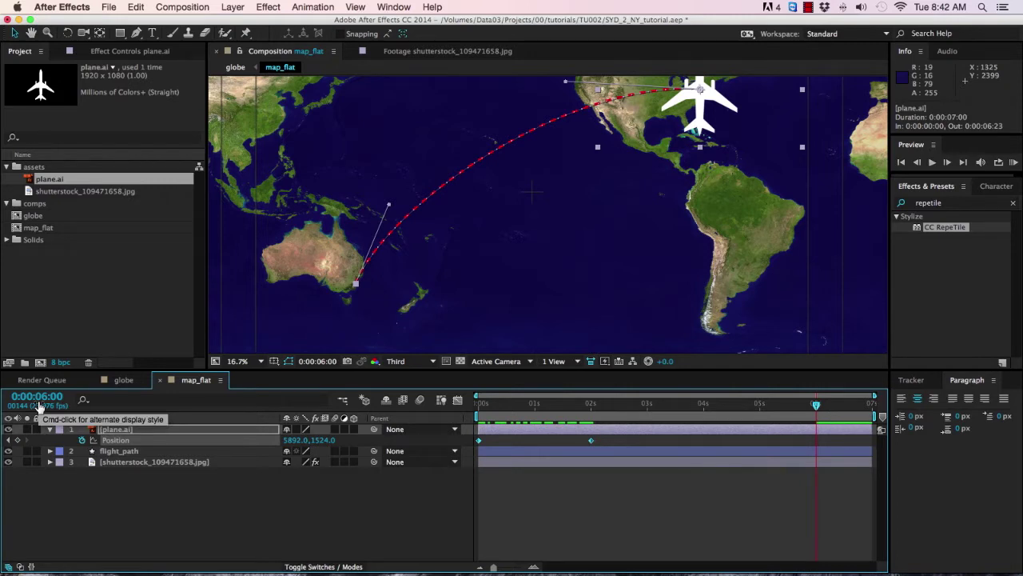
click(591, 440)
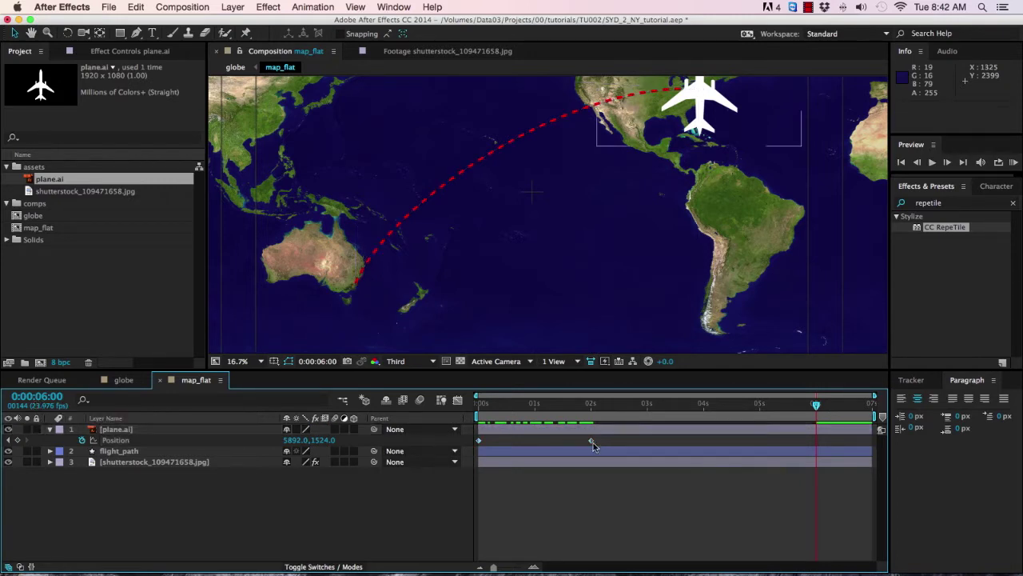
drag(591, 442, 817, 448)
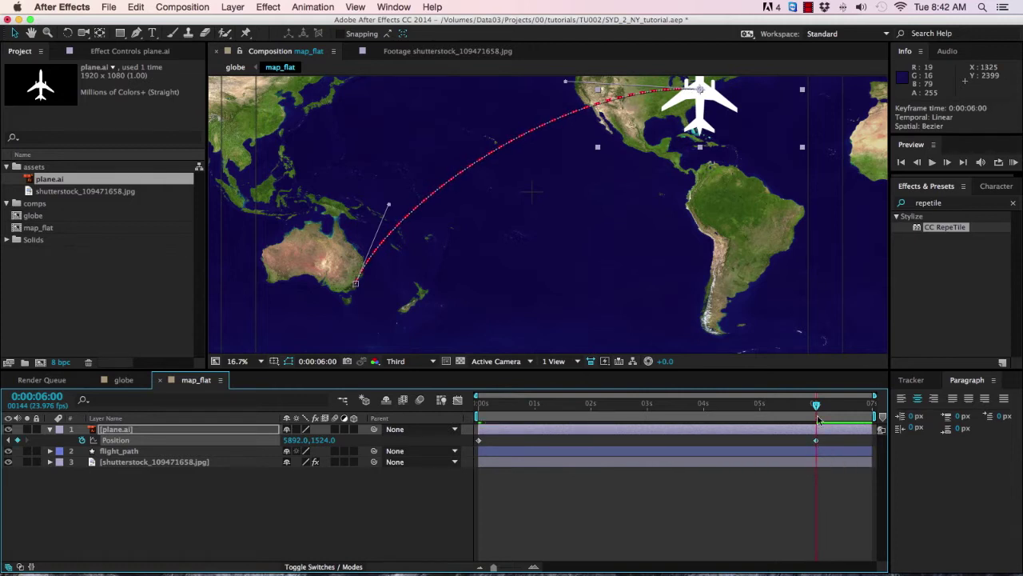
Scrub through the plane's motion and apply Easy Ease to both of its Position keyframes.
drag(818, 406, 707, 406)
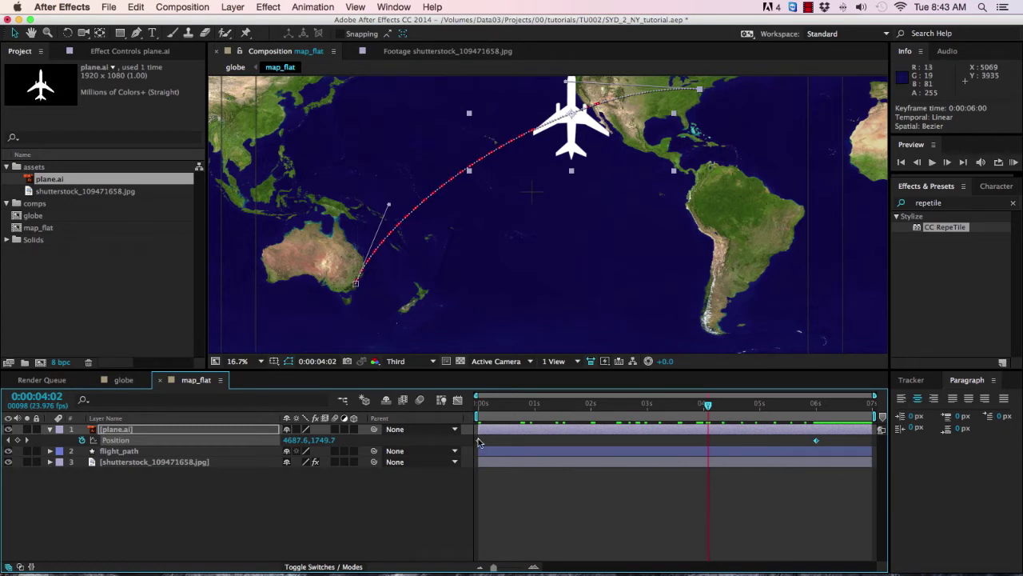
drag(474, 439, 837, 446)
click(310, 7)
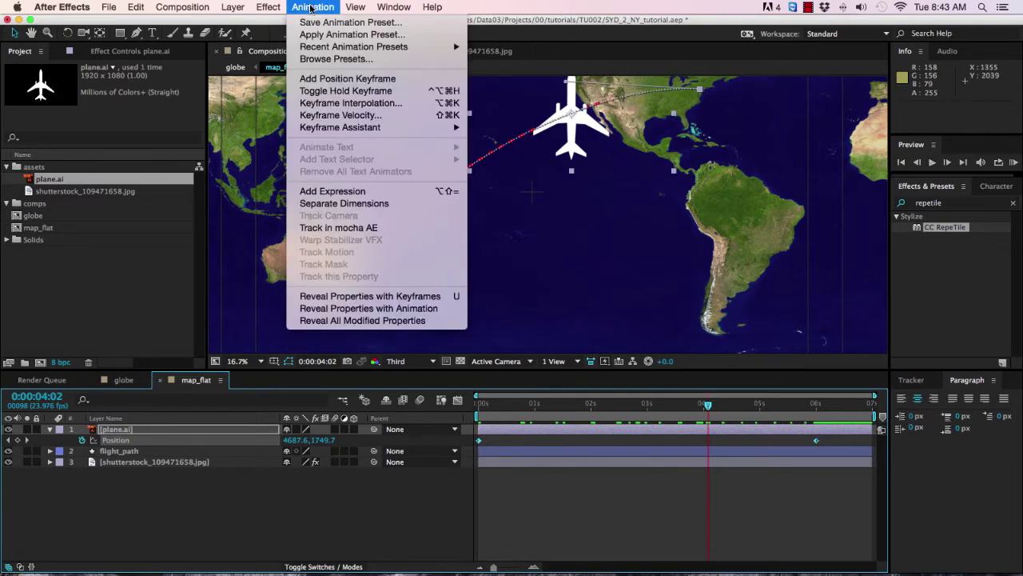
mouse_move(313, 127)
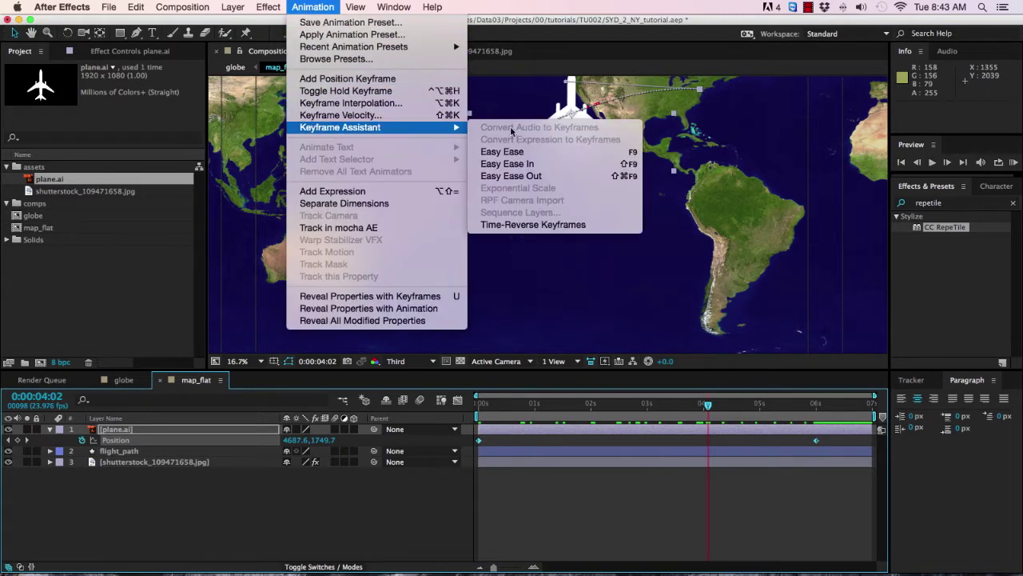
click(573, 153)
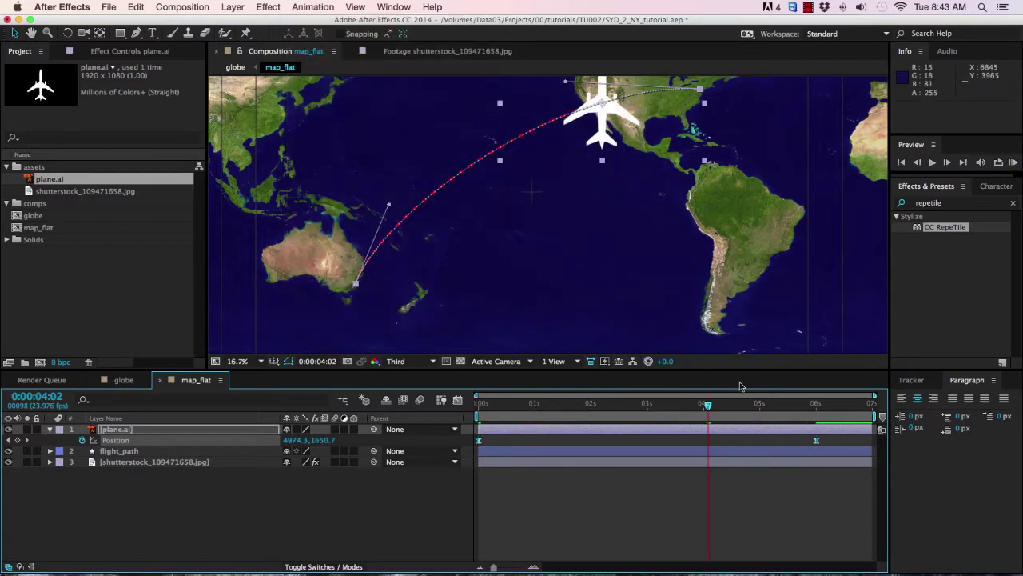
Return to 0:00:00:00 and scale the plane.ai layer down to 20% at the start of the flight path.
drag(707, 406, 466, 404)
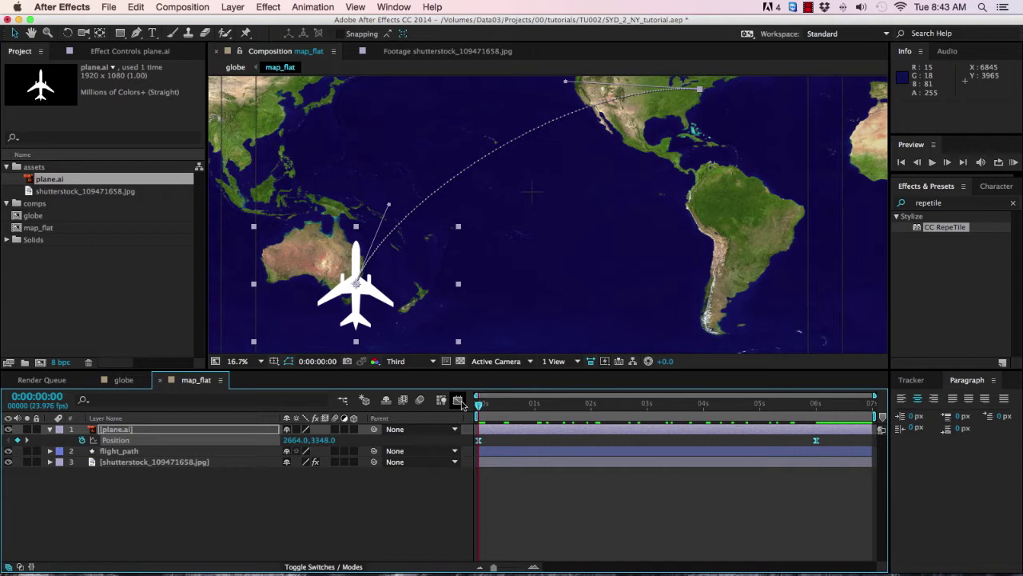
key(z)
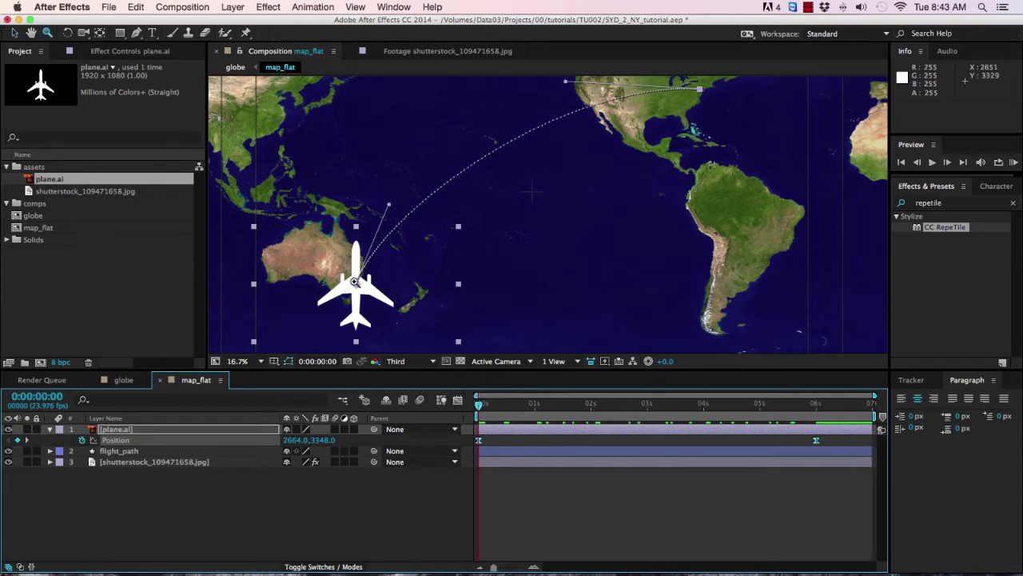
click(355, 280)
double_click(587, 233)
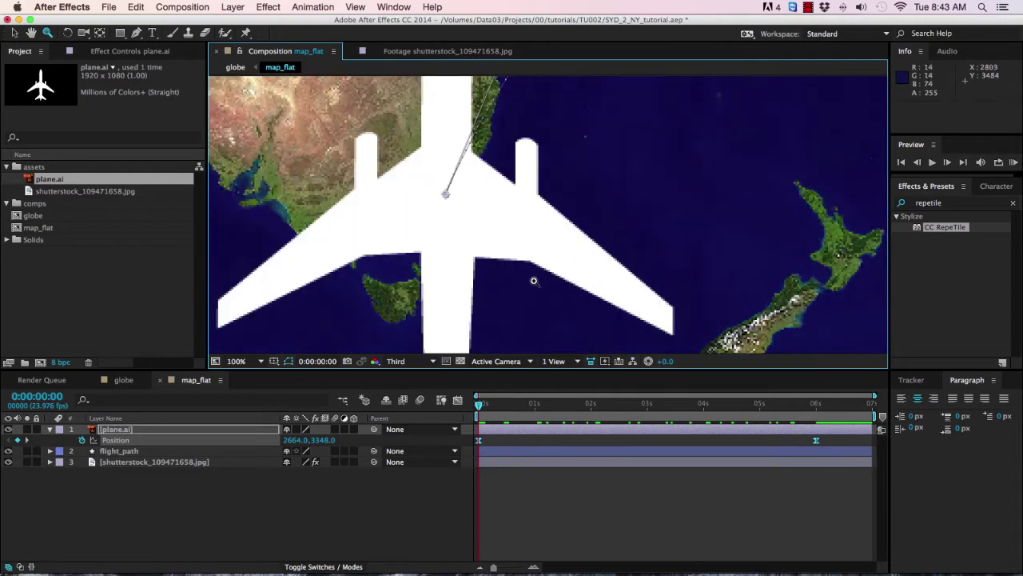
click(170, 429)
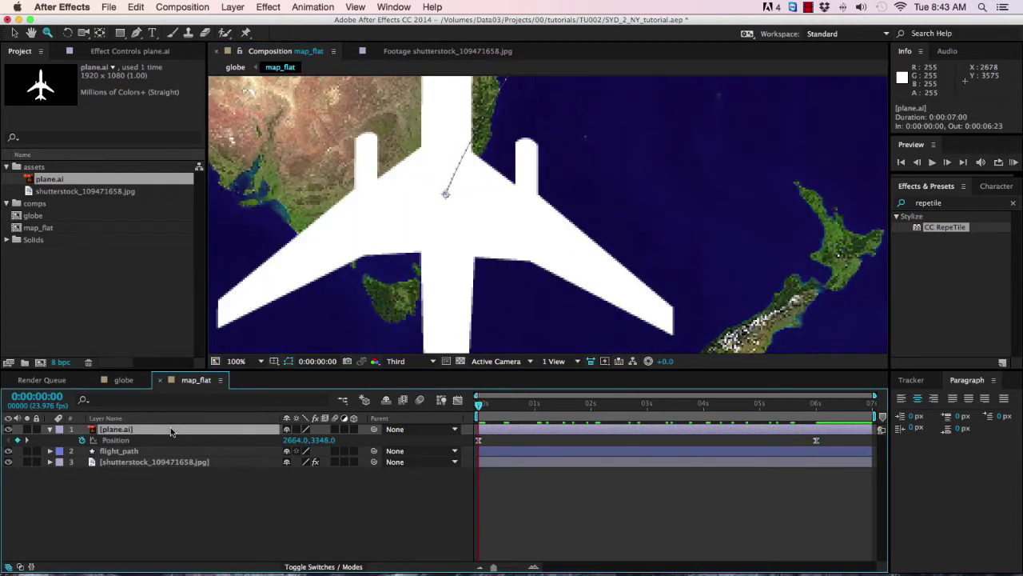
key(s)
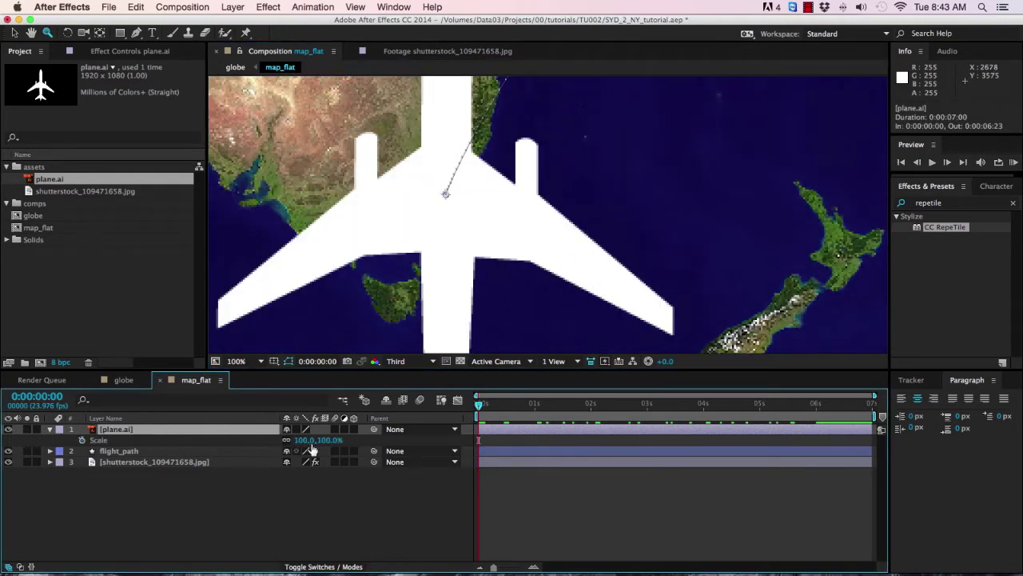
drag(306, 440, 256, 445)
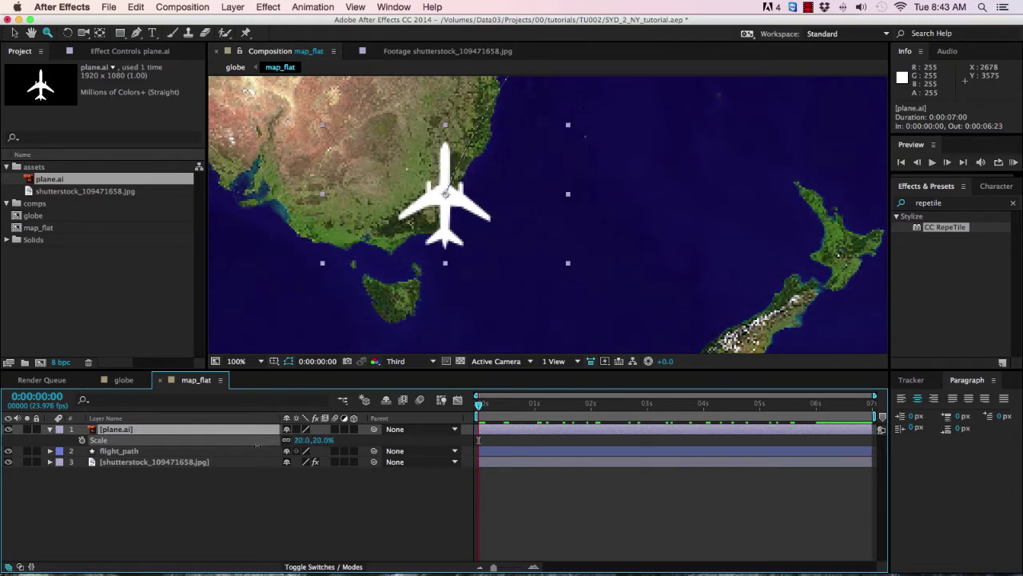
key(Return)
scroll(527, 240, down, 4)
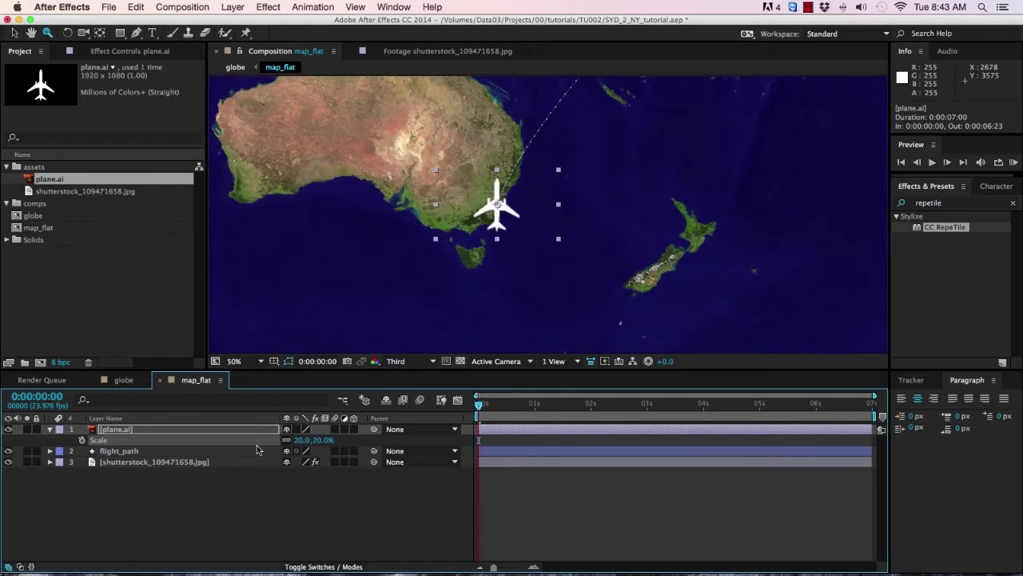
drag(667, 198, 574, 271)
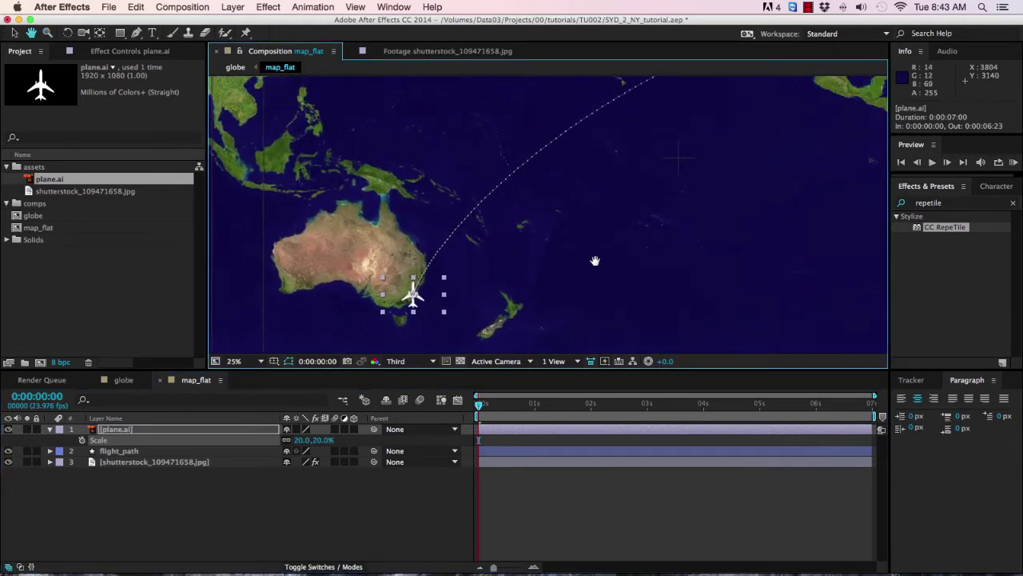
Move the time to 0:00:00:21 and set the plane.ai layer's Auto-Orientation to Orient Along Path.
drag(477, 405, 533, 428)
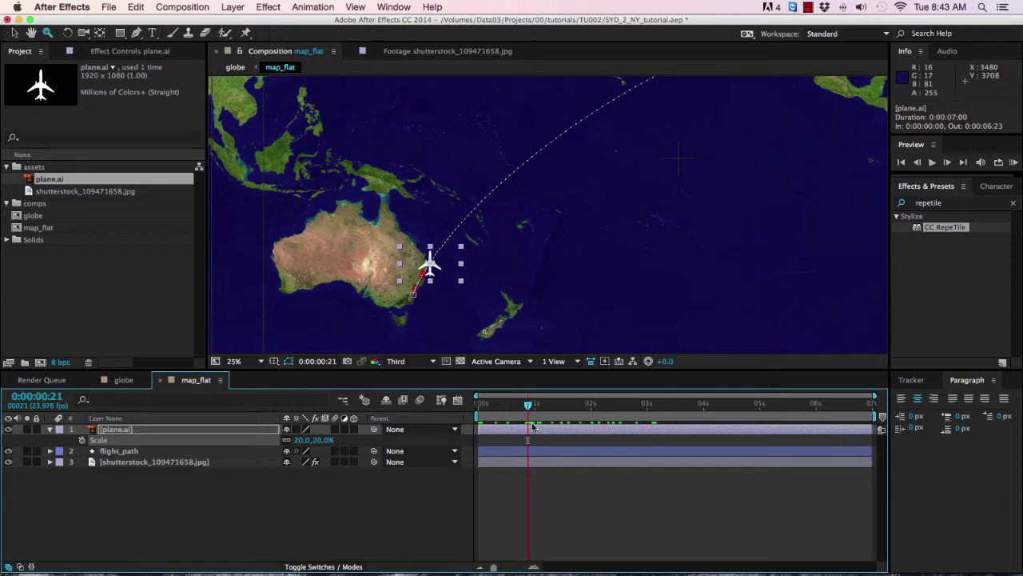
click(232, 7)
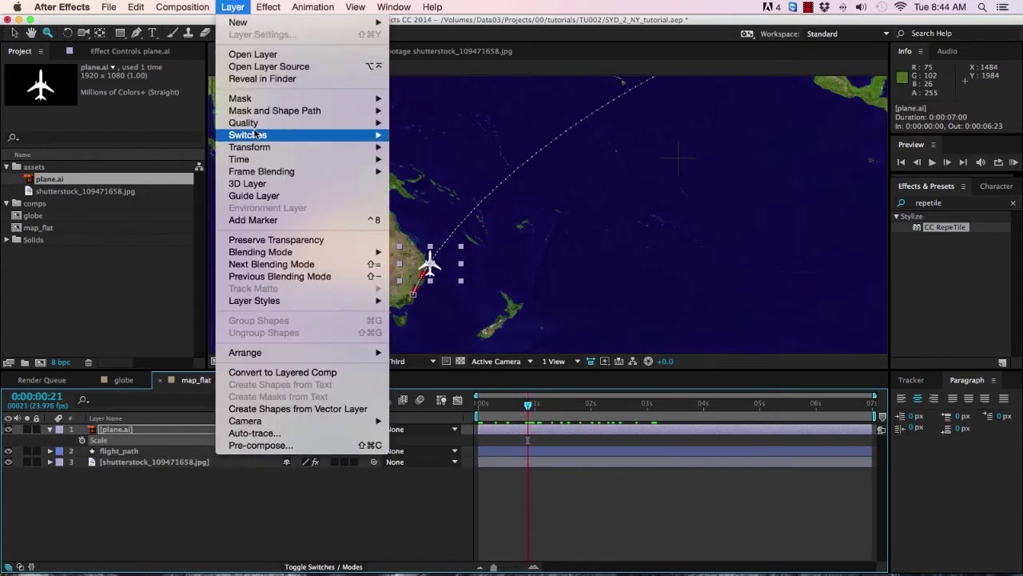
mouse_move(254, 147)
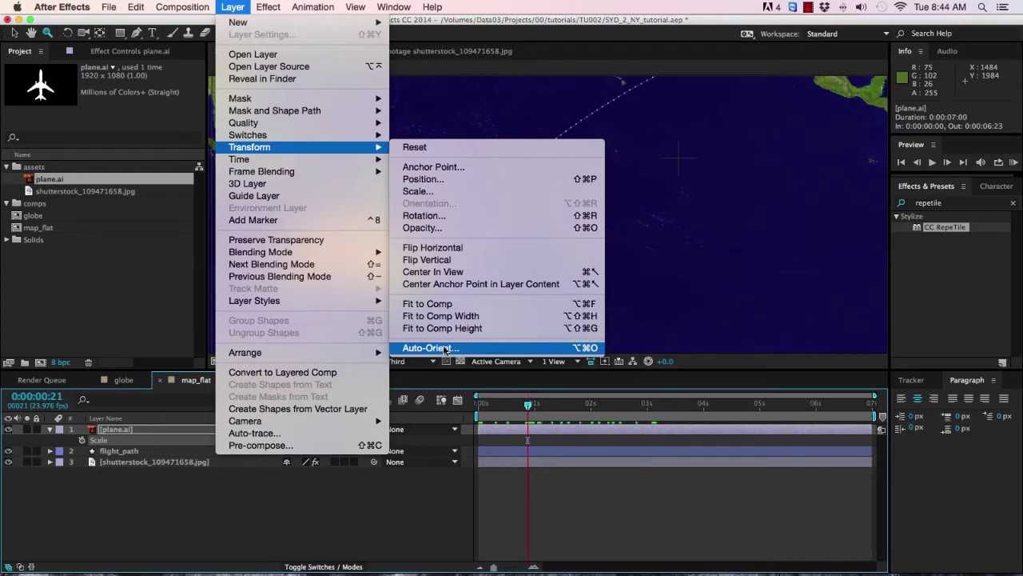
click(432, 348)
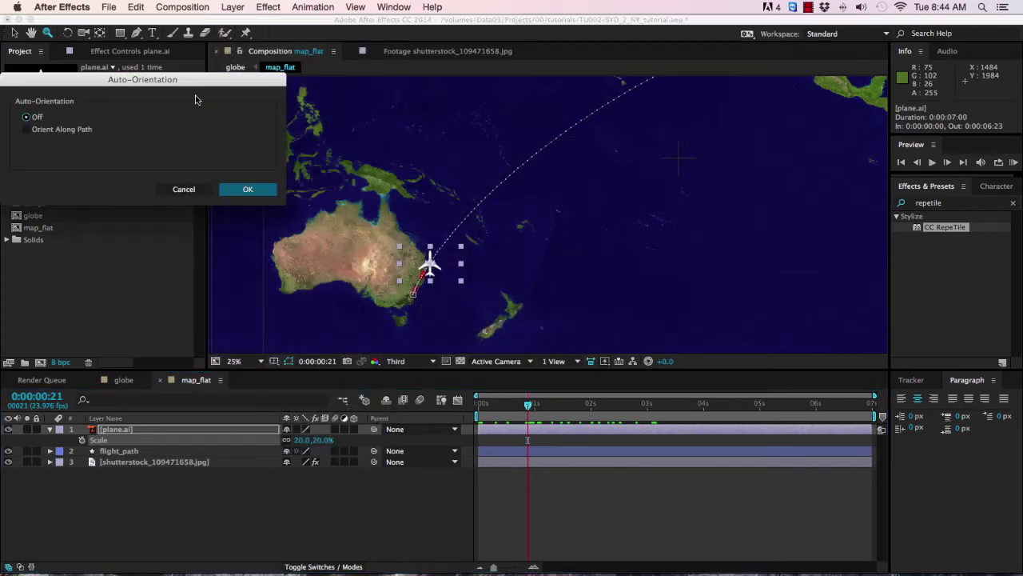
click(53, 130)
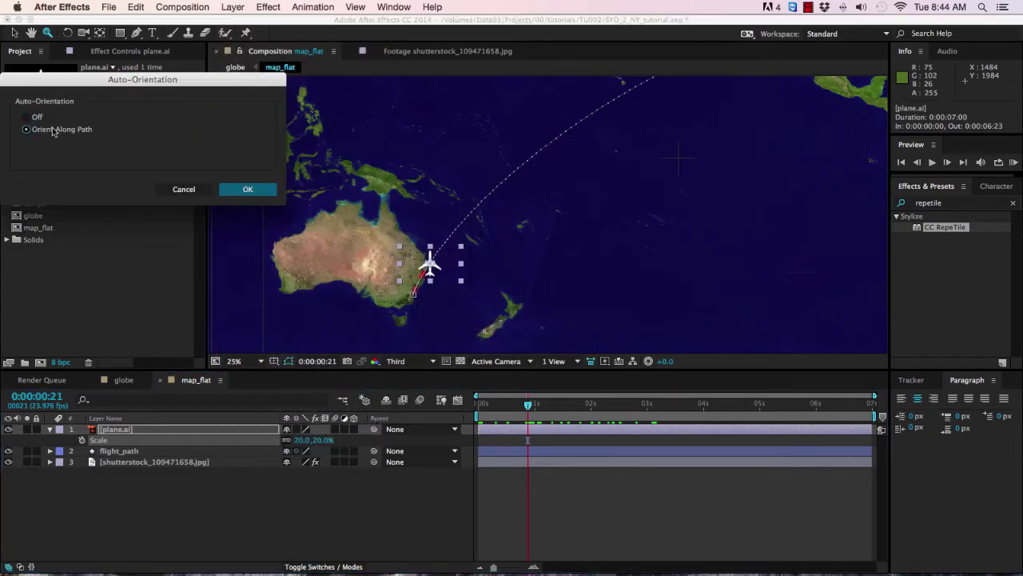
click(247, 188)
Set the plane.ai layer's Rotation to 90° so its nose follows the flight path, and scrub through the flight back to the start.
click(432, 265)
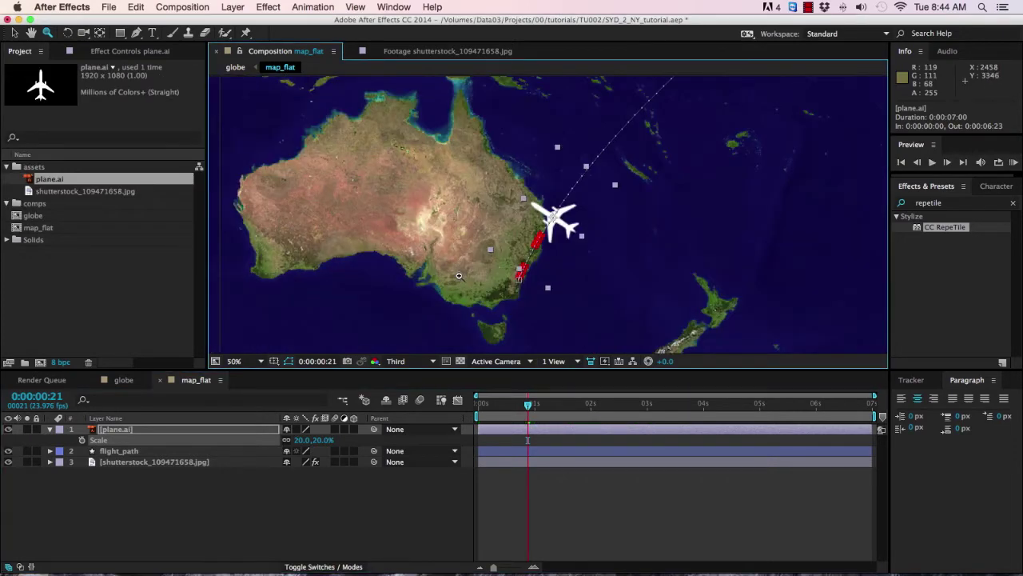
click(557, 221)
click(149, 430)
key(r)
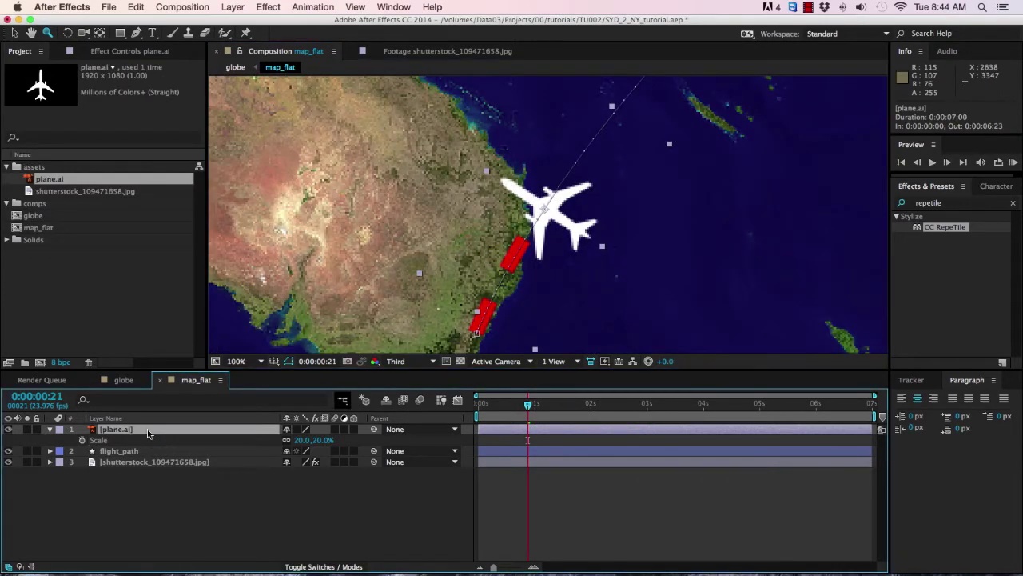
drag(302, 440, 364, 440)
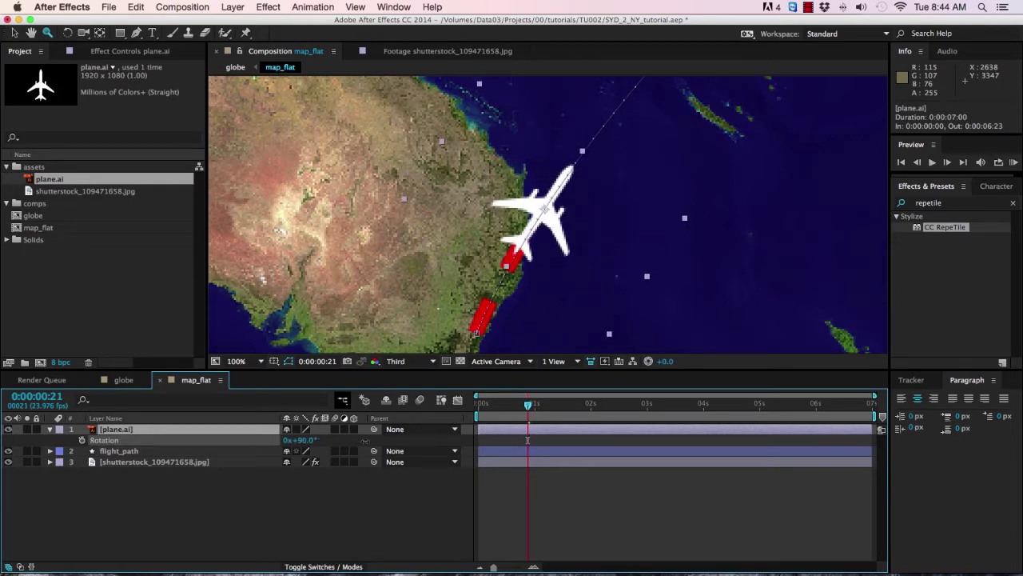
click(238, 360)
click(240, 366)
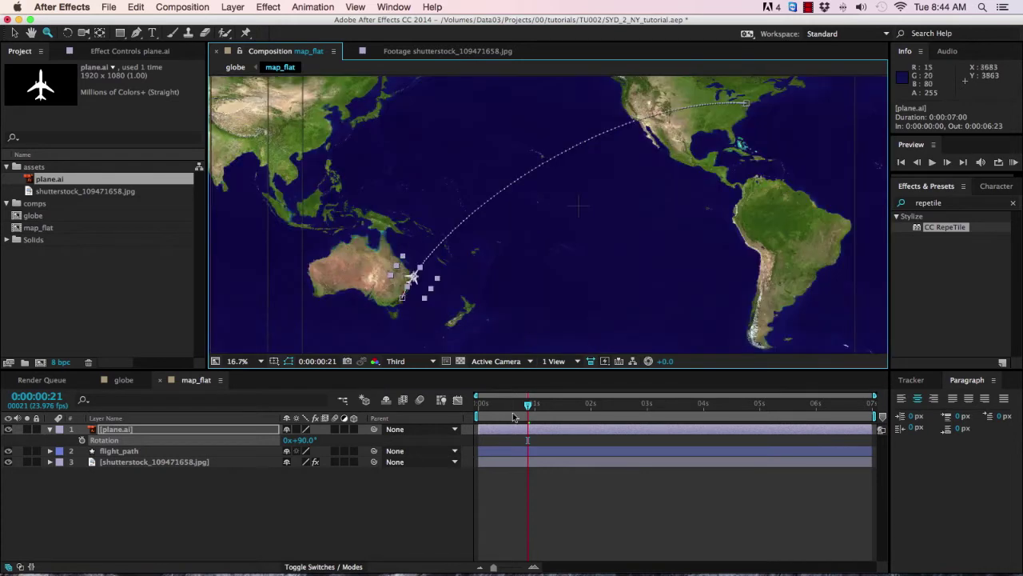
drag(514, 417, 478, 405)
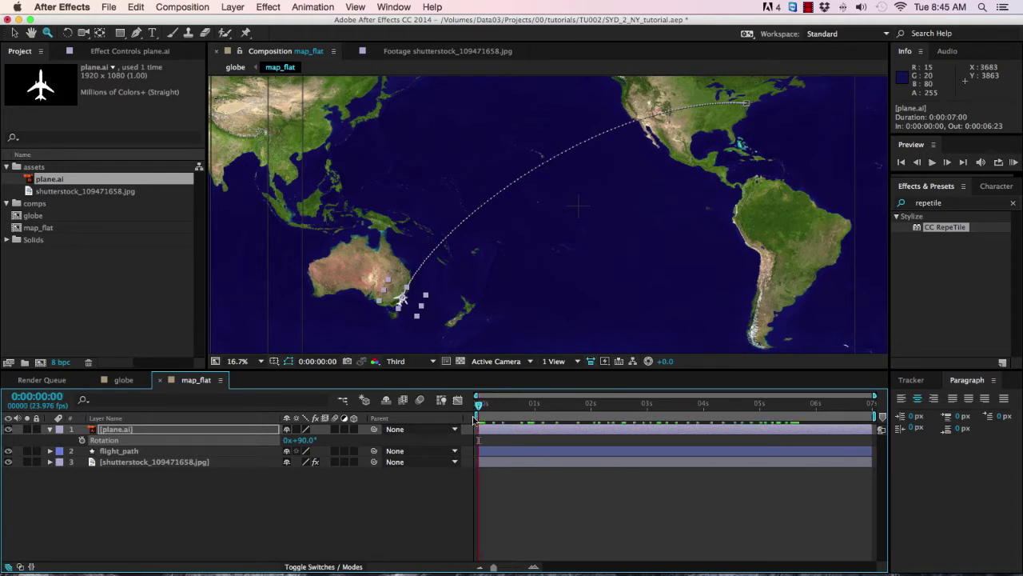
Apply the Drop Shadow effect to the plane.ai layer, set its Distance to 57, adjust its Softness, and scrub to check it.
click(403, 300)
click(551, 228)
click(520, 204)
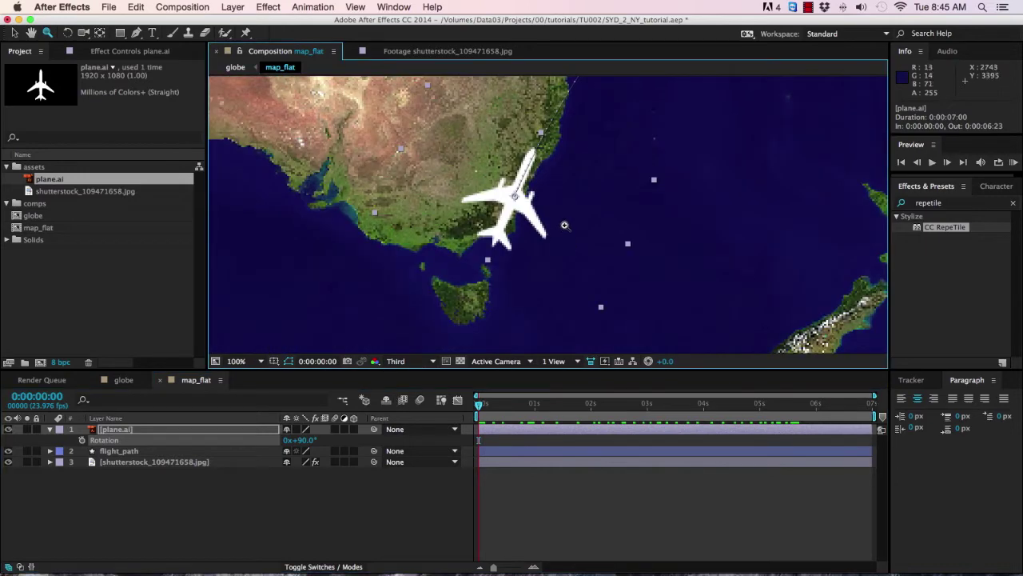
click(963, 209)
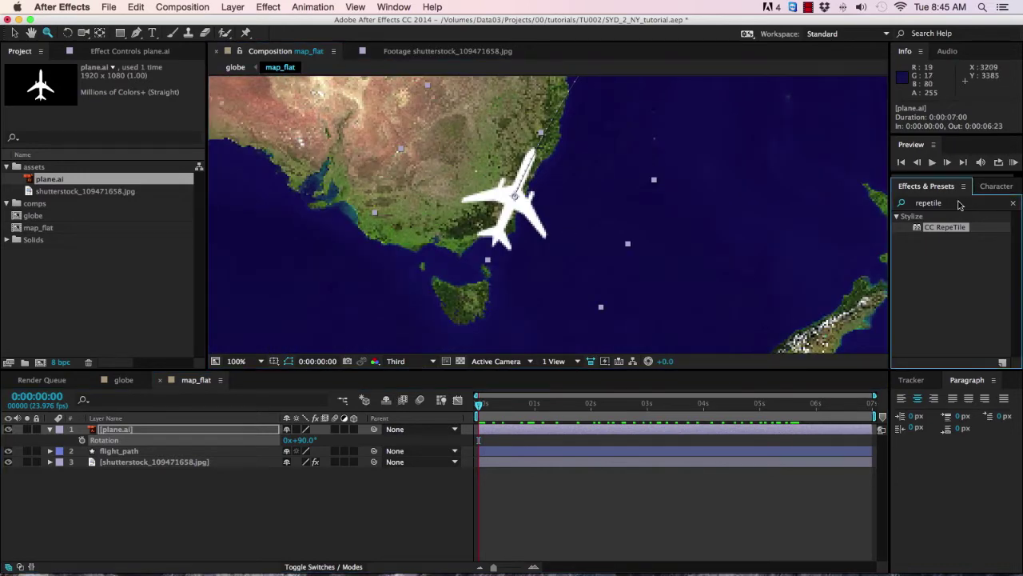
click(959, 202)
text(dro)
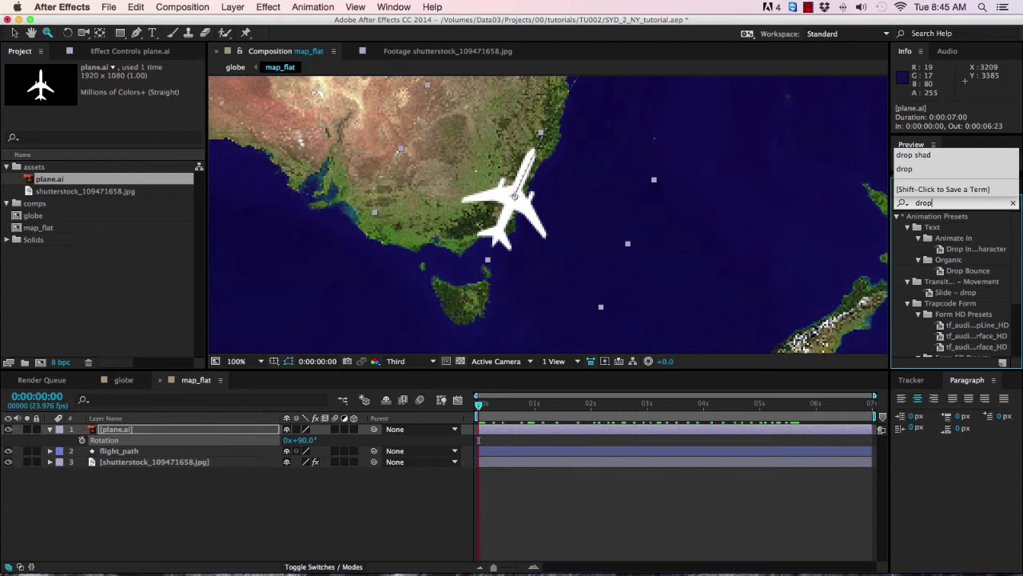
text(p)
scroll(956, 303, down, 5)
drag(946, 351, 520, 194)
mouse_move(119, 147)
mouse_down()
mouse_move(151, 147)
mouse_move(122, 157)
mouse_up()
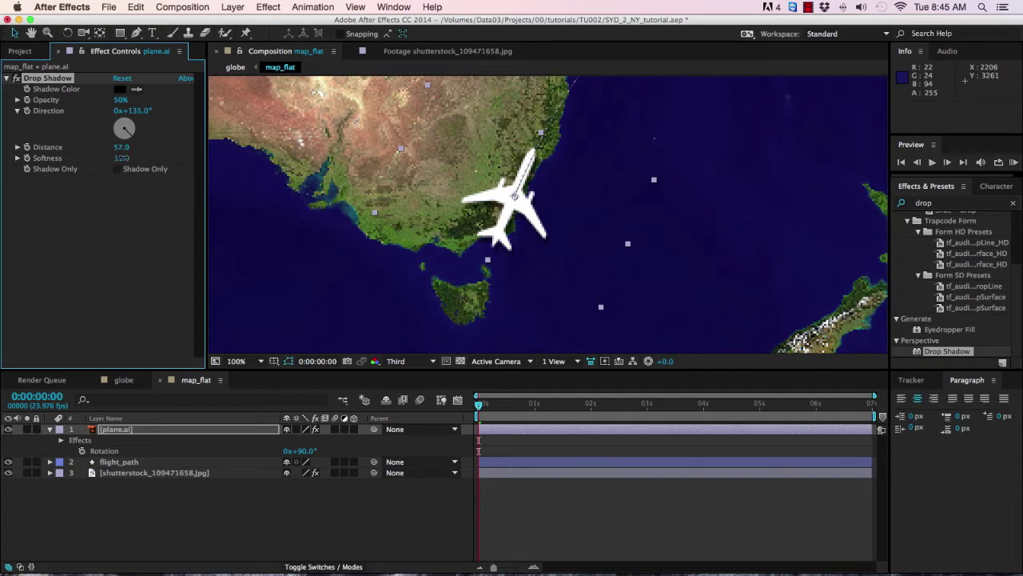
mouse_move(478, 404)
mouse_down()
mouse_move(528, 405)
mouse_move(489, 406)
mouse_up()
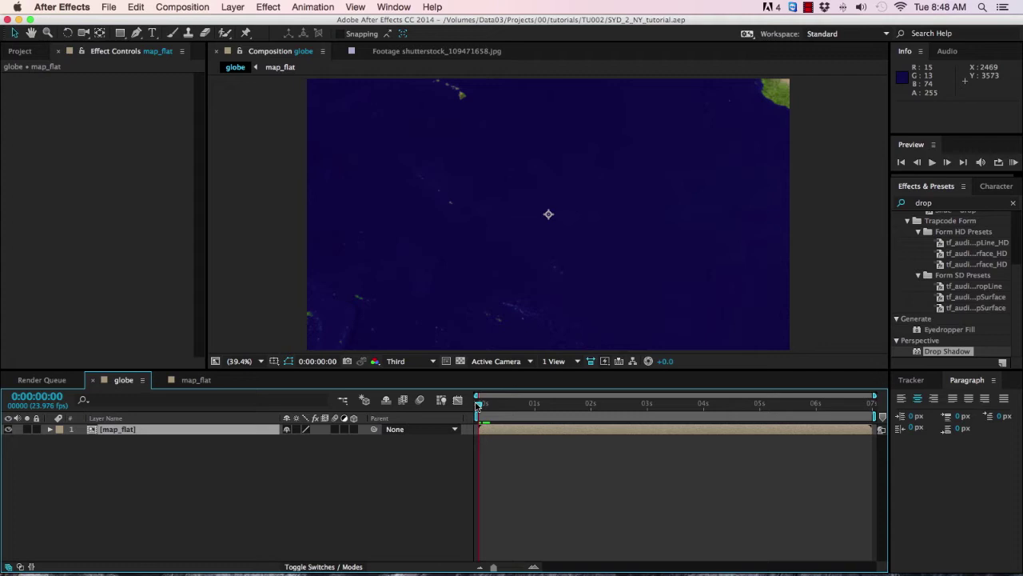
Apply the CC Sphere effect to the map_flat layer in the globe composition with a Radius of 483.
click(947, 202)
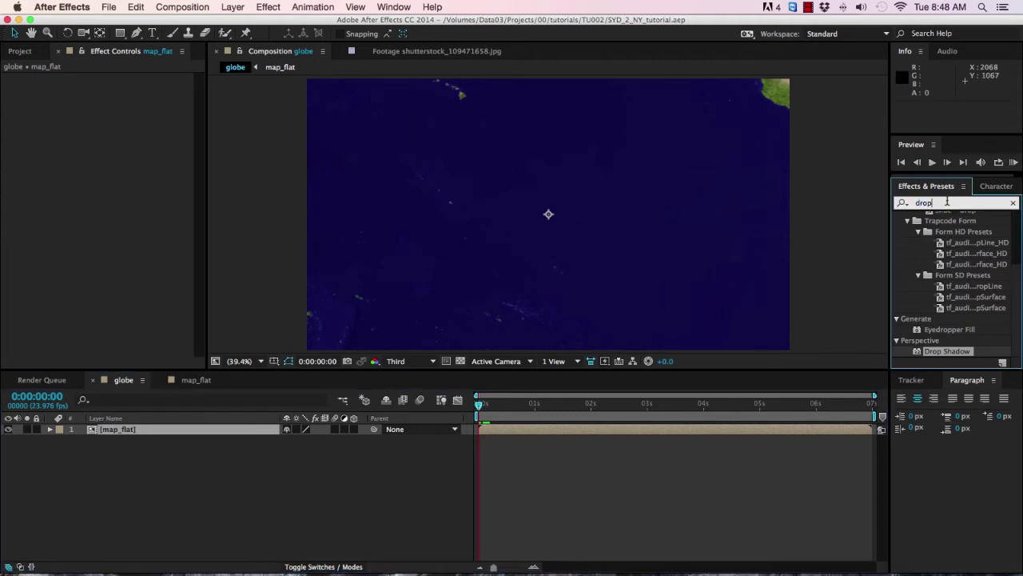
text(cc sphere)
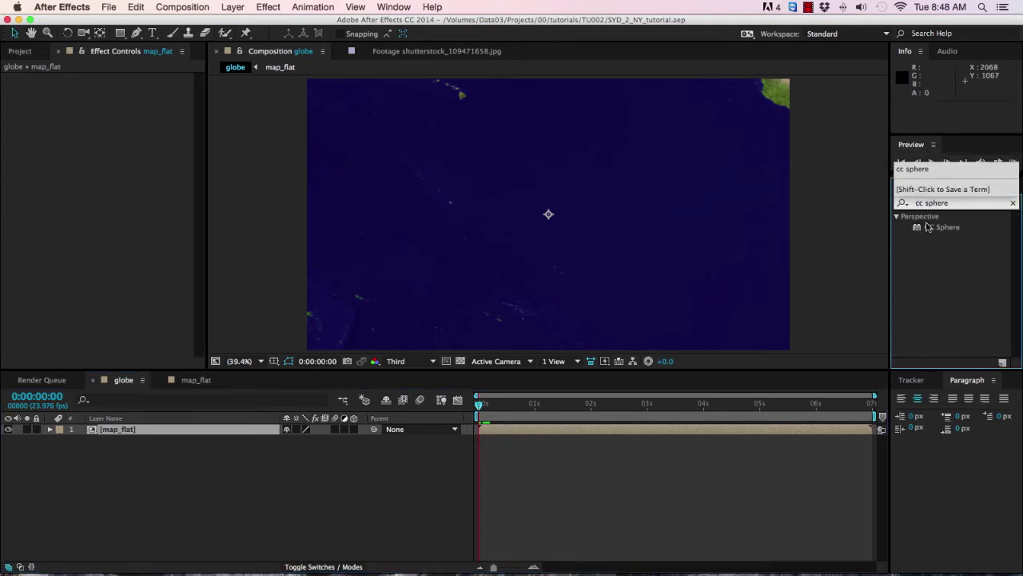
drag(942, 227, 633, 433)
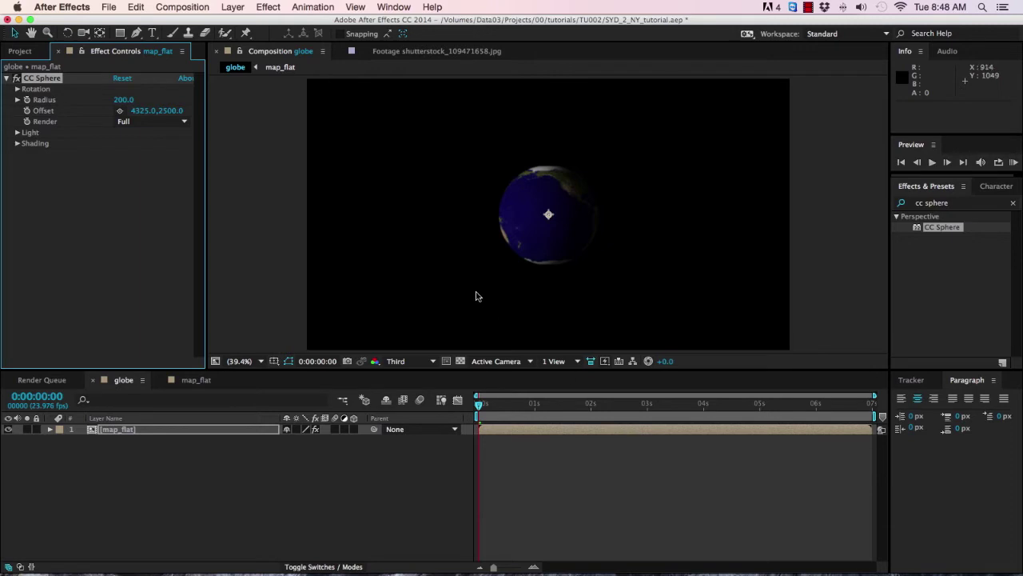
drag(124, 99, 244, 99)
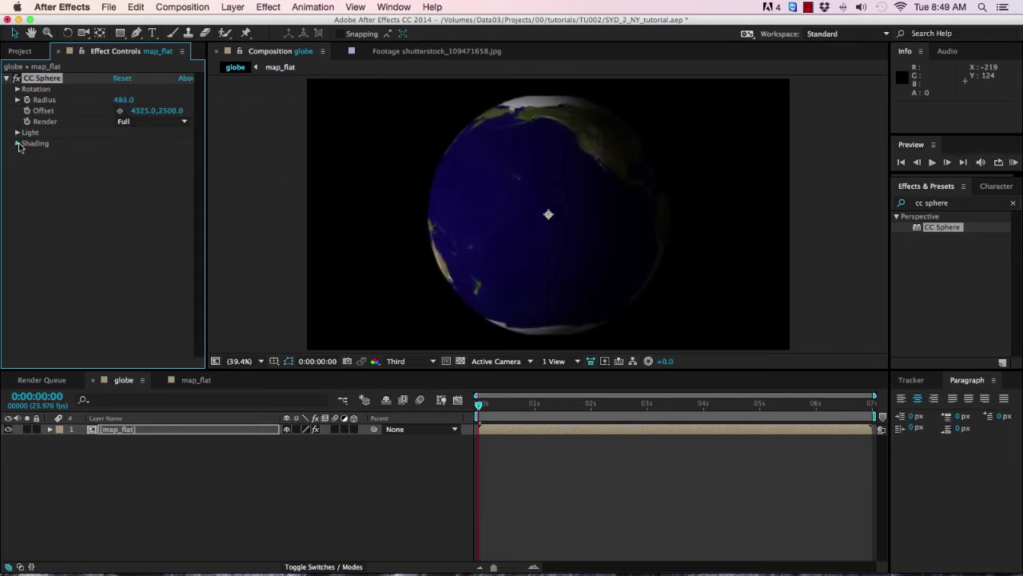
Set the CC Sphere's Ambient shading to 43 and scrub through the globe animation back to 0:00:00:00.
click(19, 144)
drag(121, 154, 142, 158)
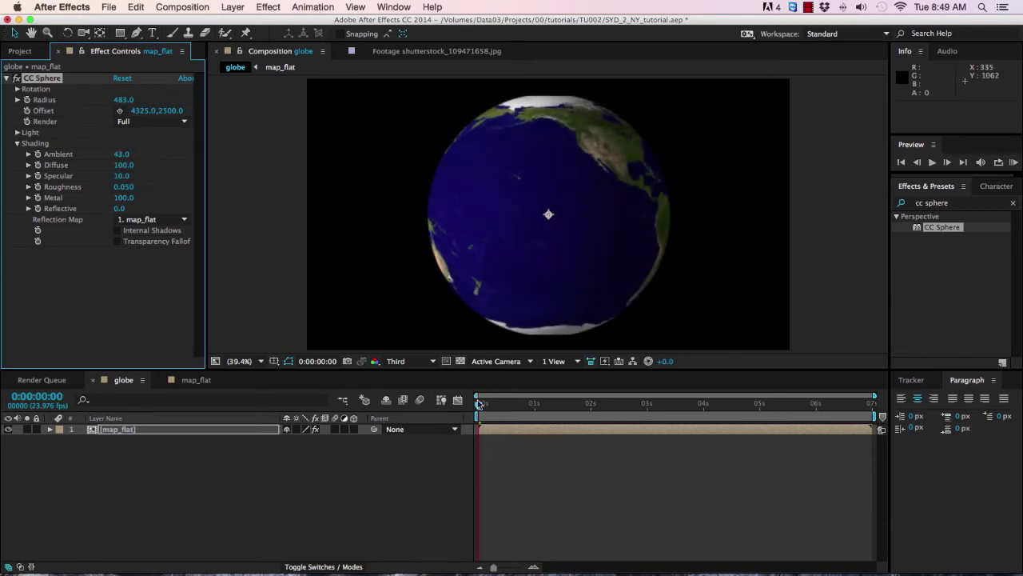
mouse_move(479, 404)
mouse_down()
mouse_move(724, 404)
mouse_move(477, 412)
mouse_up()
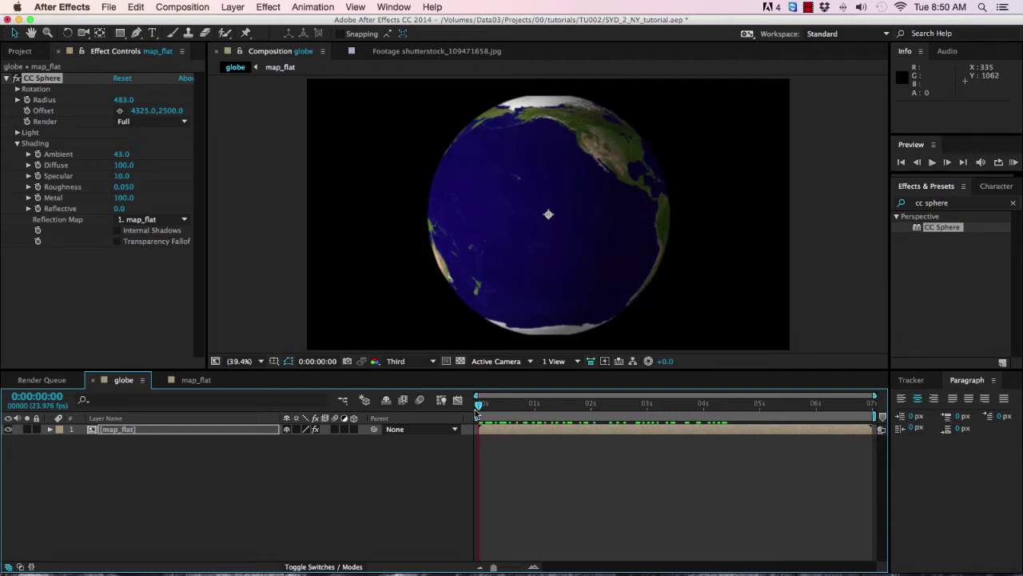
With the globe composition viewer locked for reference, scale the map_flat layer in map_animation to 69%, and release the viewer lock.
click(242, 55)
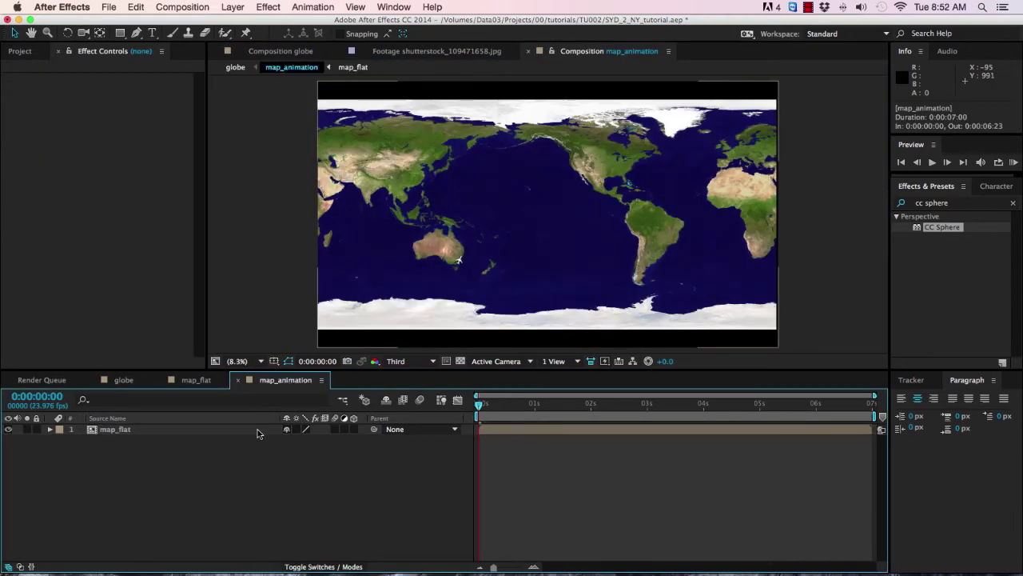
click(257, 433)
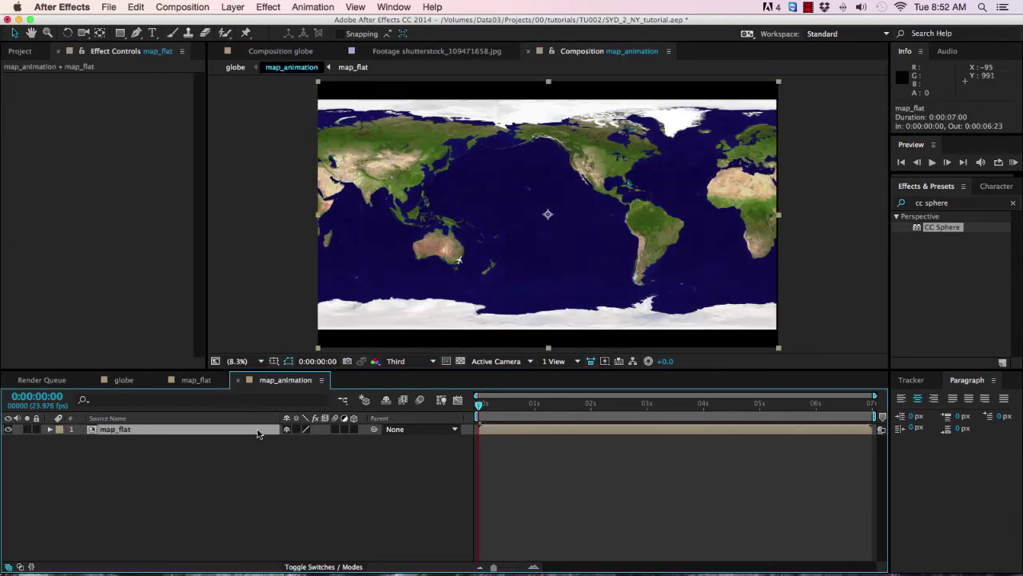
key(s)
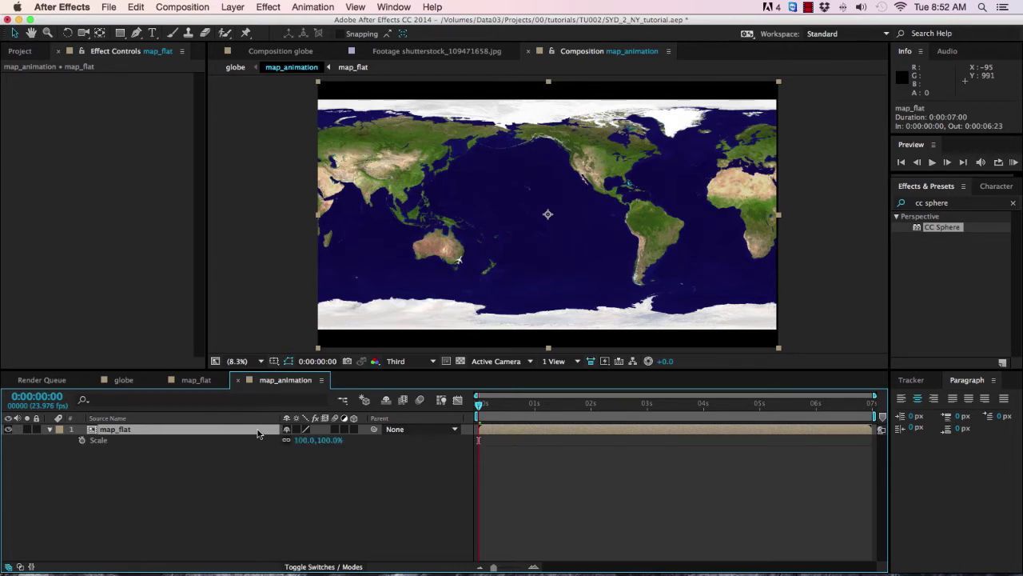
click(289, 52)
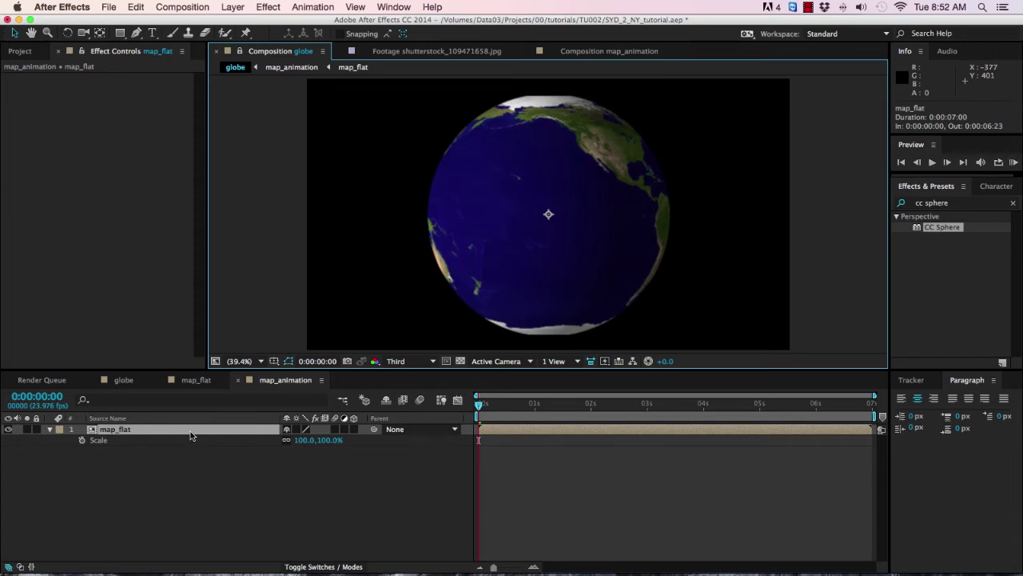
drag(305, 440, 296, 441)
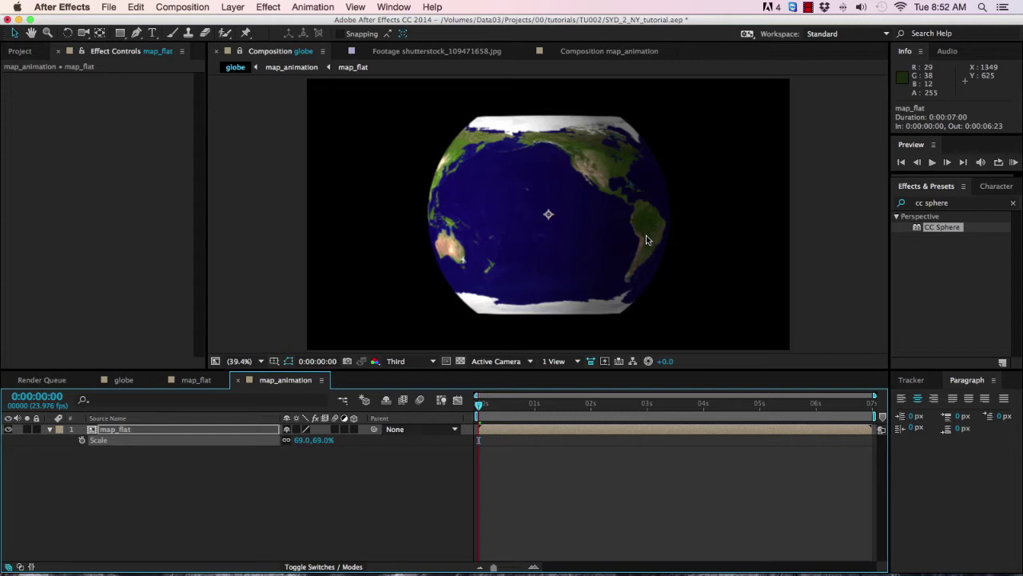
click(239, 53)
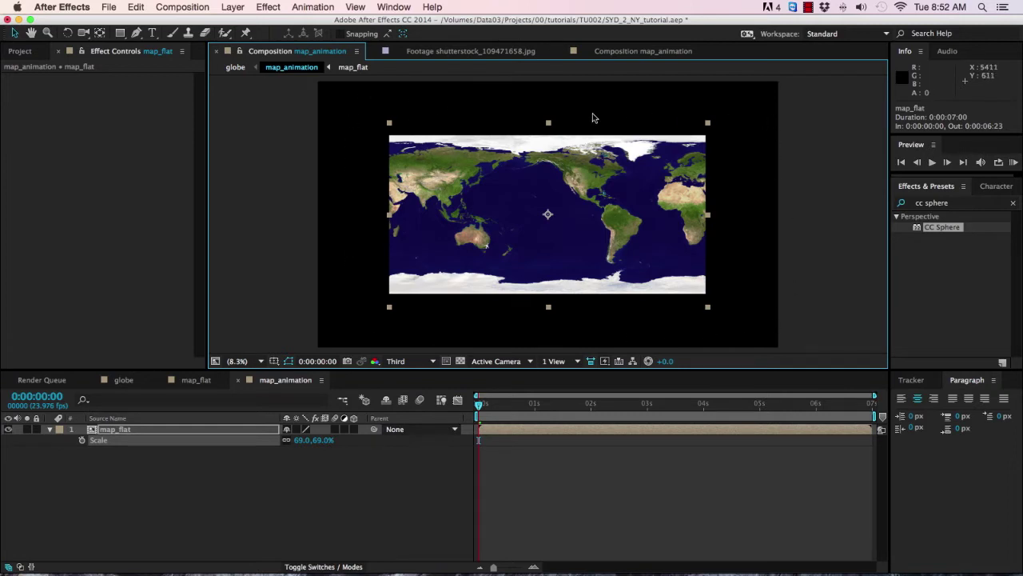
In the globe composition, enable keyframing at 0:00:00:00 for the CC Sphere's Rotation X, Rotation Y and Radius, and reveal the layer's keyframes.
click(460, 361)
click(460, 362)
click(120, 379)
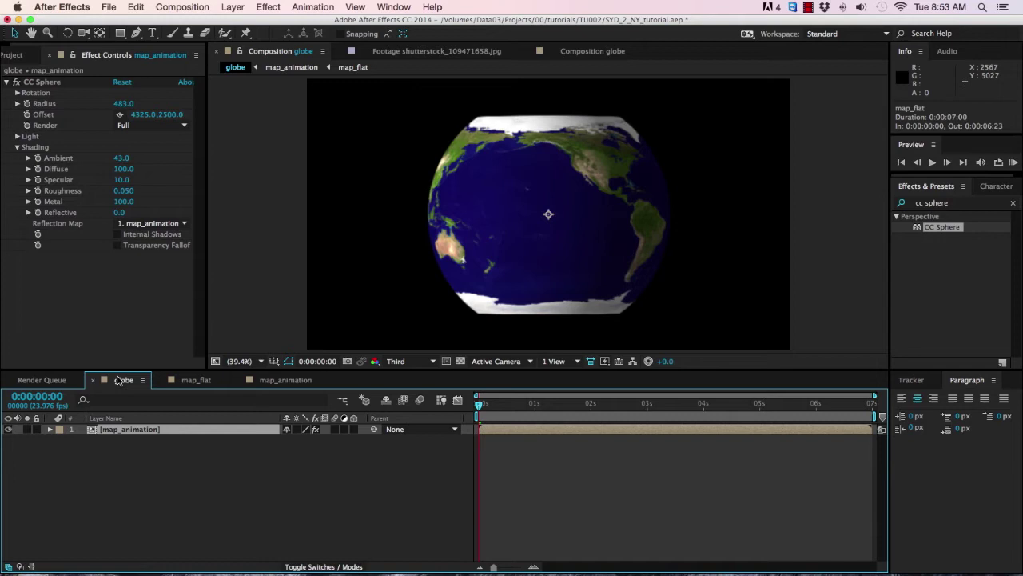
click(17, 93)
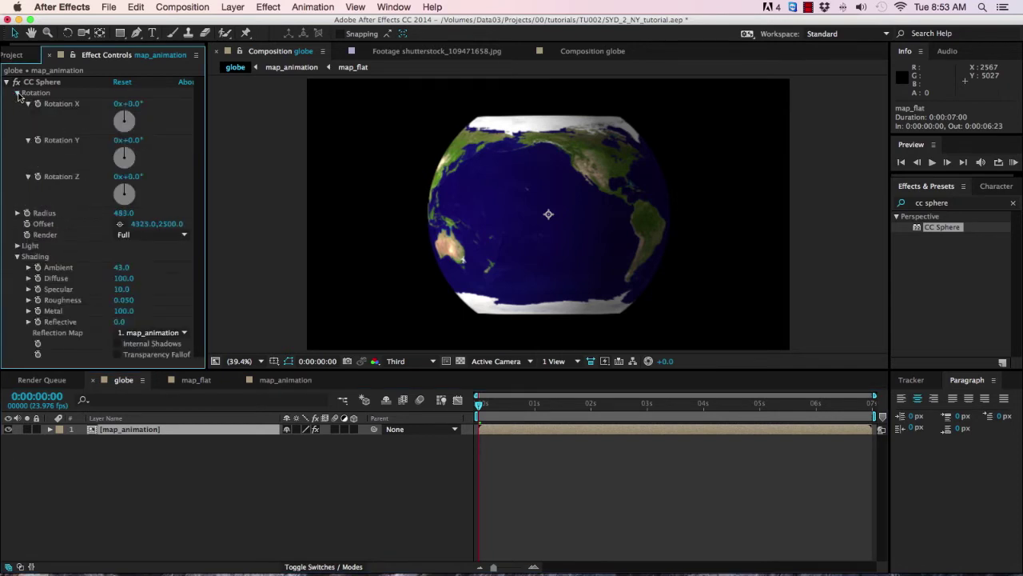
click(42, 110)
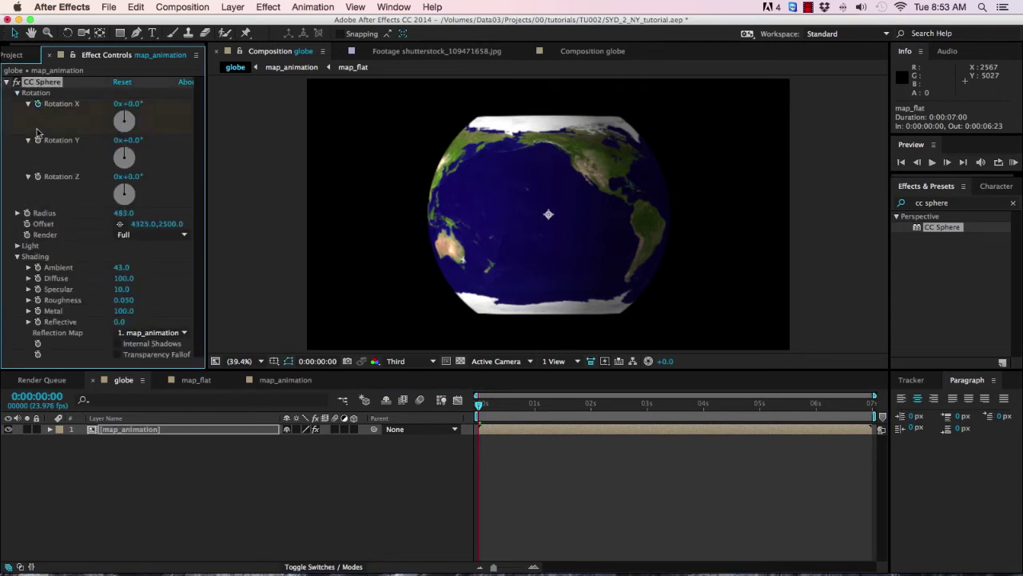
click(38, 142)
click(27, 214)
click(185, 431)
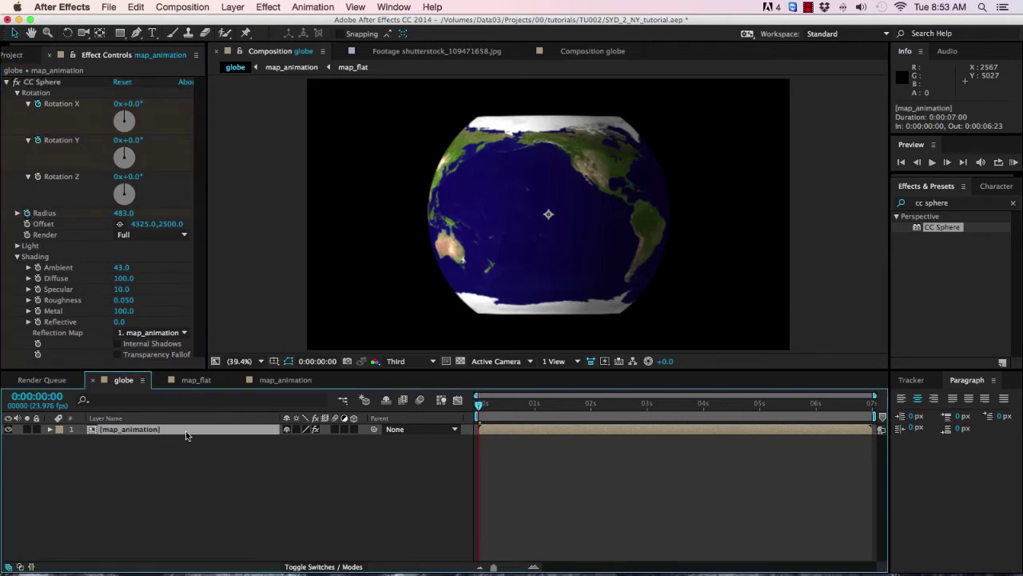
key(u)
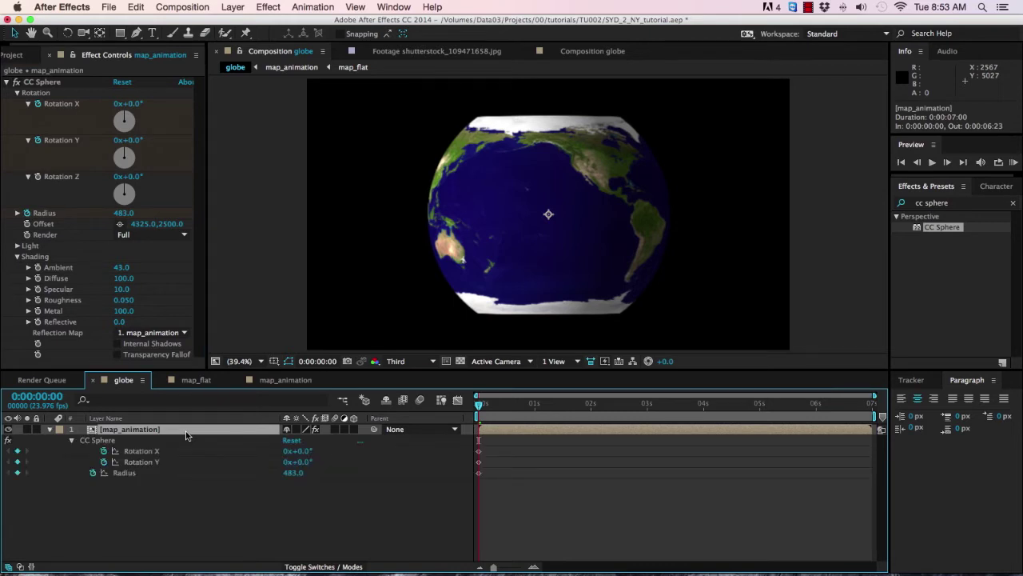
Frame Australia at 0:00:00:00 by setting the CC Sphere's Rotation X to 15°, Rotation Y to 54° and Radius to 2106.
drag(130, 103, 152, 104)
drag(136, 142, 183, 149)
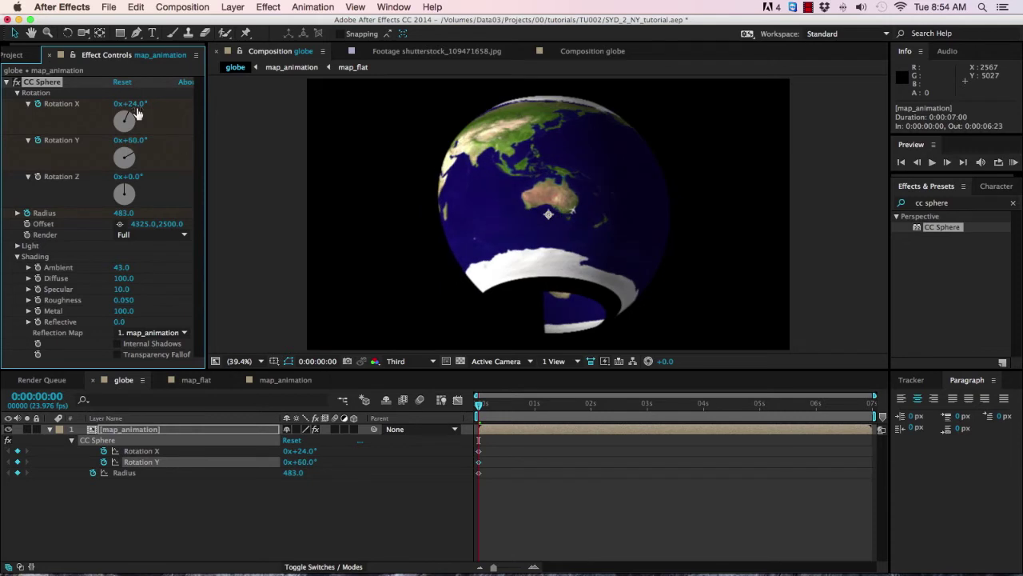
drag(134, 104, 125, 105)
drag(124, 212, 480, 188)
drag(125, 212, 159, 212)
drag(137, 104, 140, 104)
drag(142, 140, 136, 141)
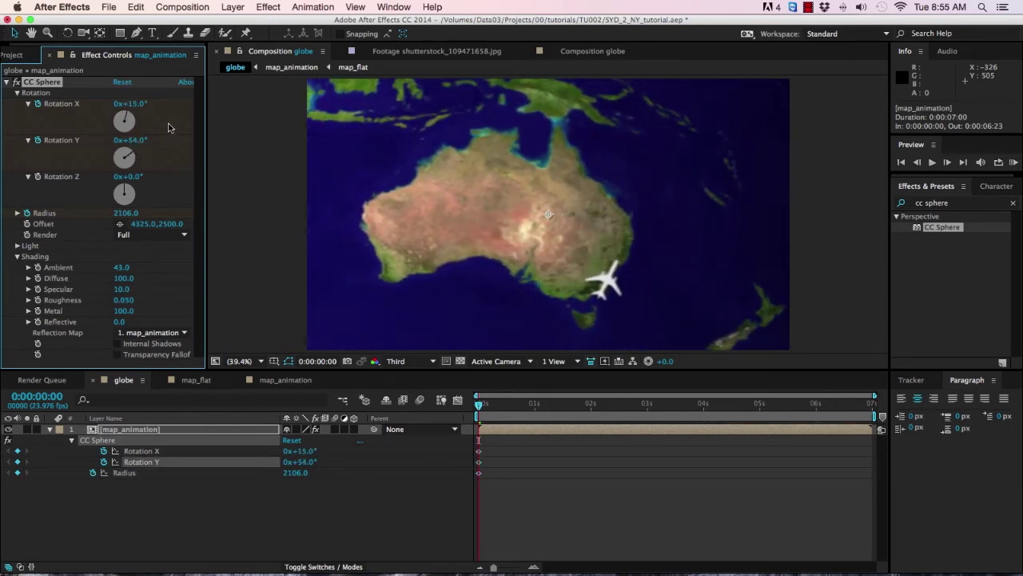
At 0:00:06:23, frame North America with CC Sphere Rotation X at -19°, Rotation Y at -36° and Radius at 1638.
click(870, 404)
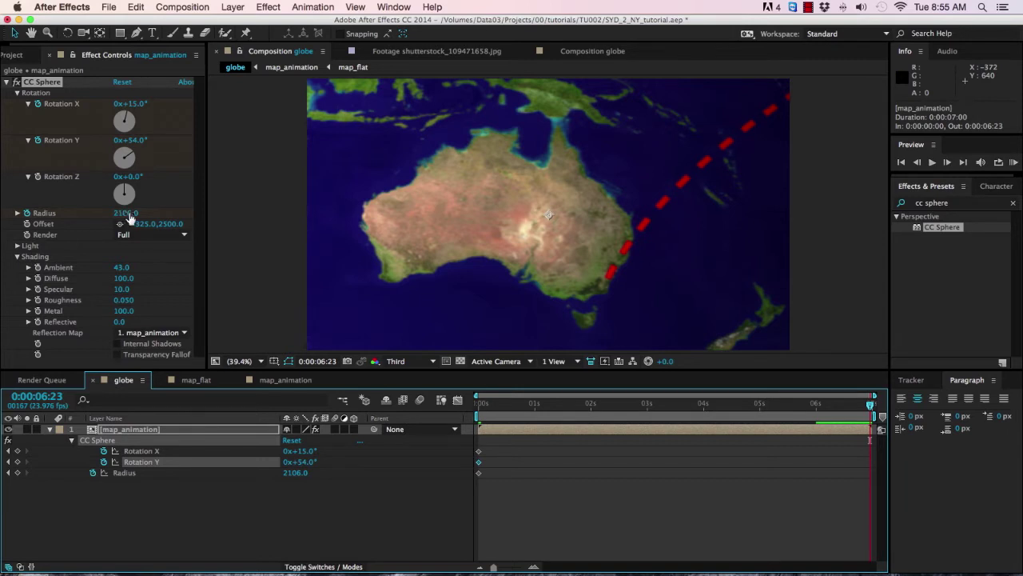
drag(127, 213, 34, 221)
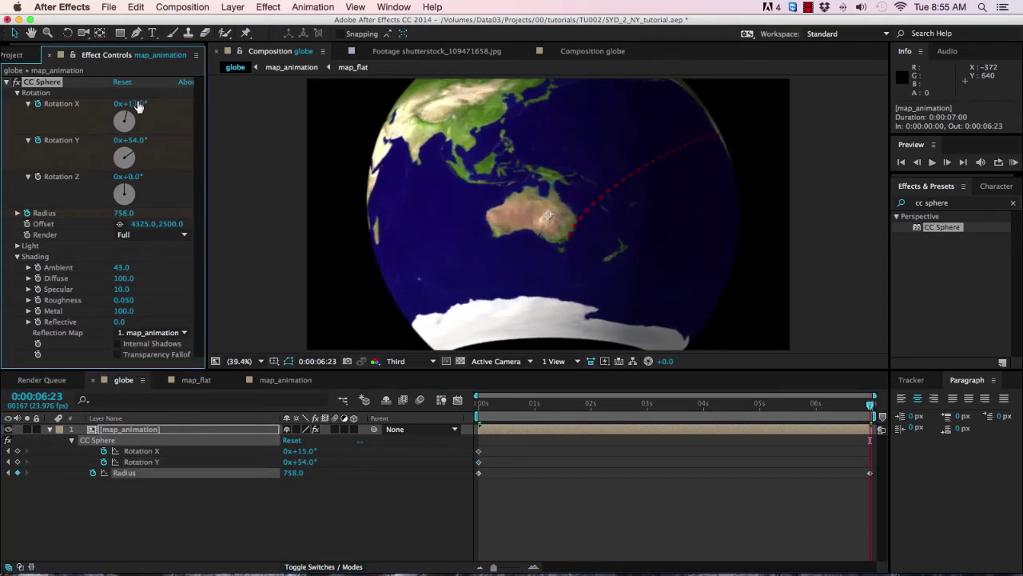
drag(140, 103, 132, 104)
drag(132, 141, 136, 143)
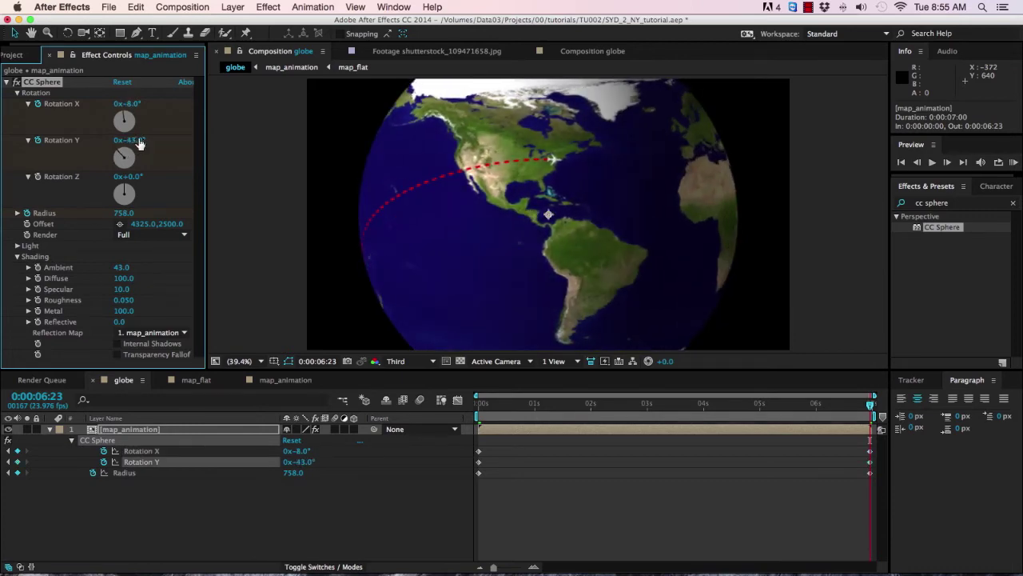
drag(132, 104, 127, 104)
drag(123, 214, 169, 165)
drag(139, 103, 136, 103)
drag(132, 141, 134, 140)
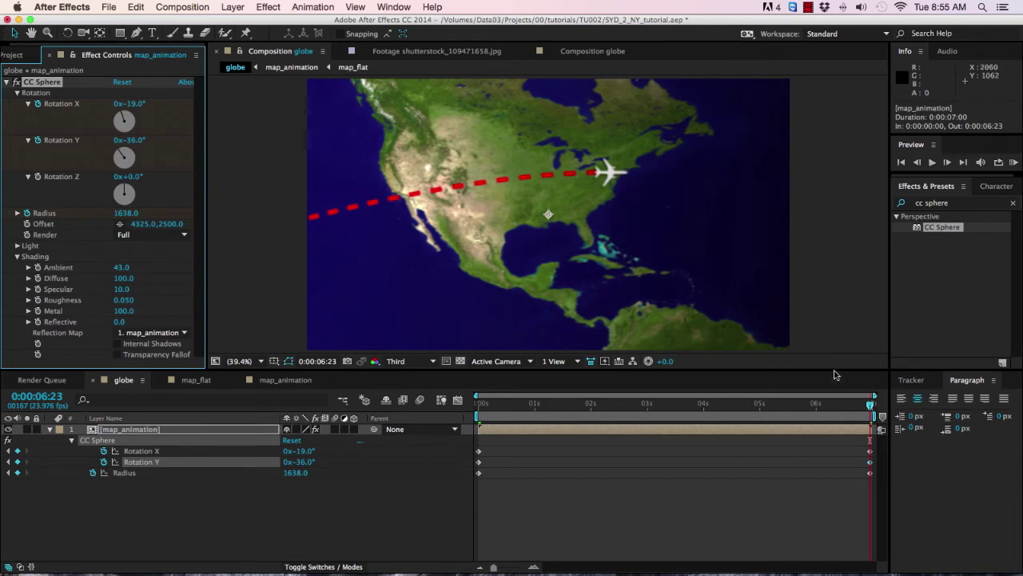
Scrub back to 0:00:00:00 and apply Easy Ease to all the Rotation X, Rotation Y and Radius keyframes.
click(869, 405)
drag(869, 405, 471, 408)
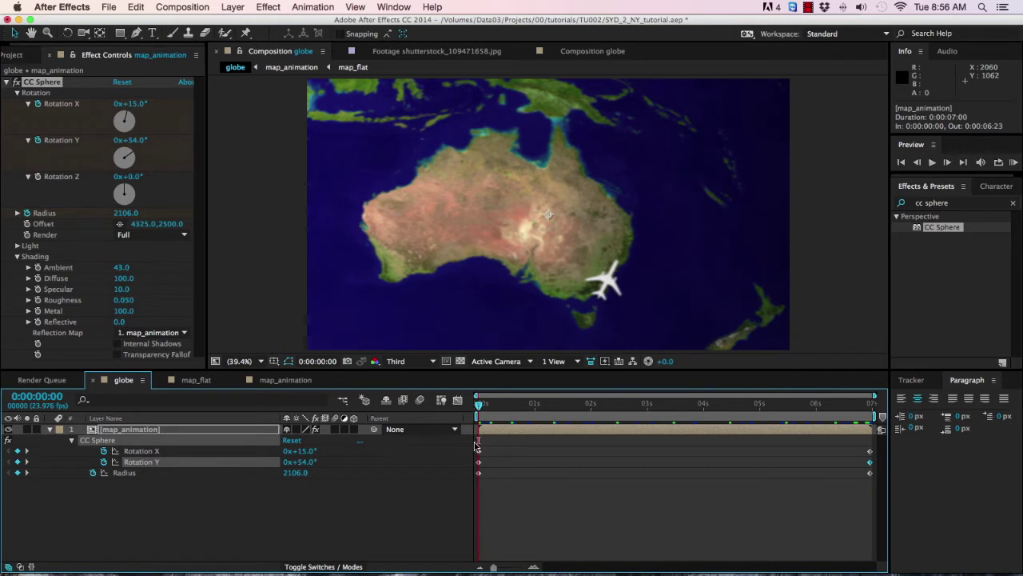
drag(477, 443, 887, 517)
click(312, 8)
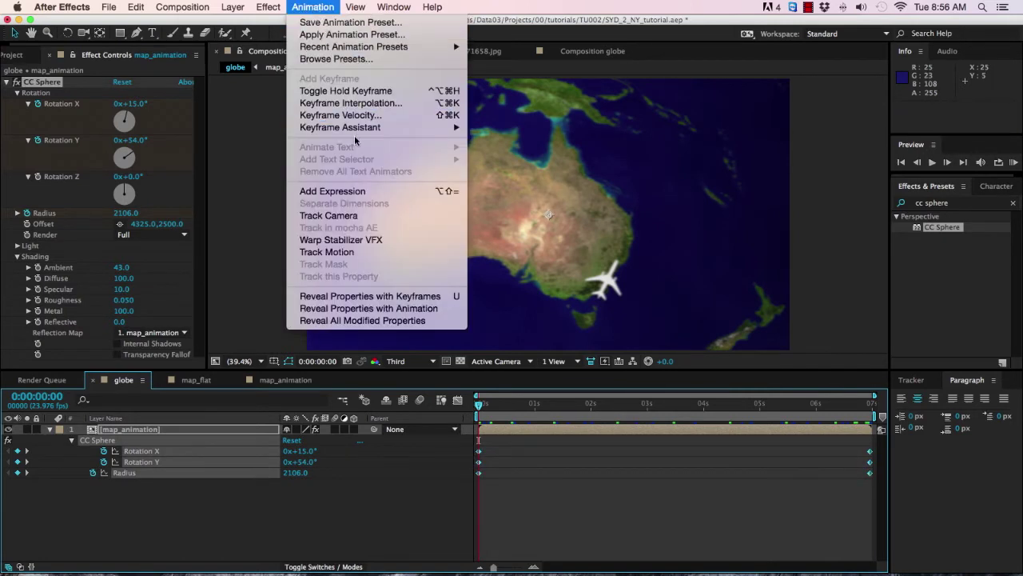
mouse_move(359, 131)
click(535, 152)
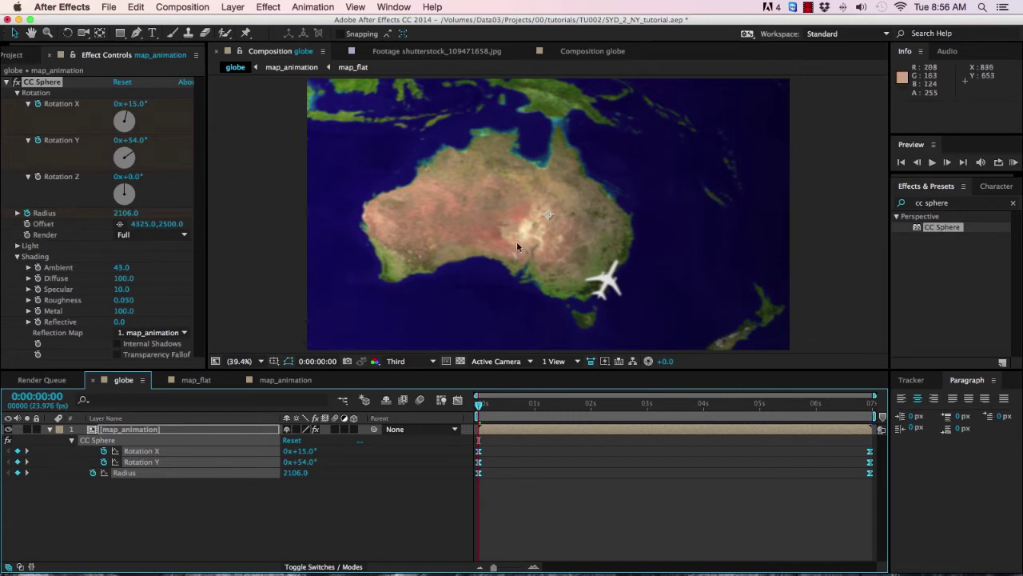
At 0:00:02:18, set the CC Sphere's Radius to 1136.5 and Rotation Y to 12.9°, and adjust Rotation X to frame the plane over the Pacific.
drag(479, 403, 637, 409)
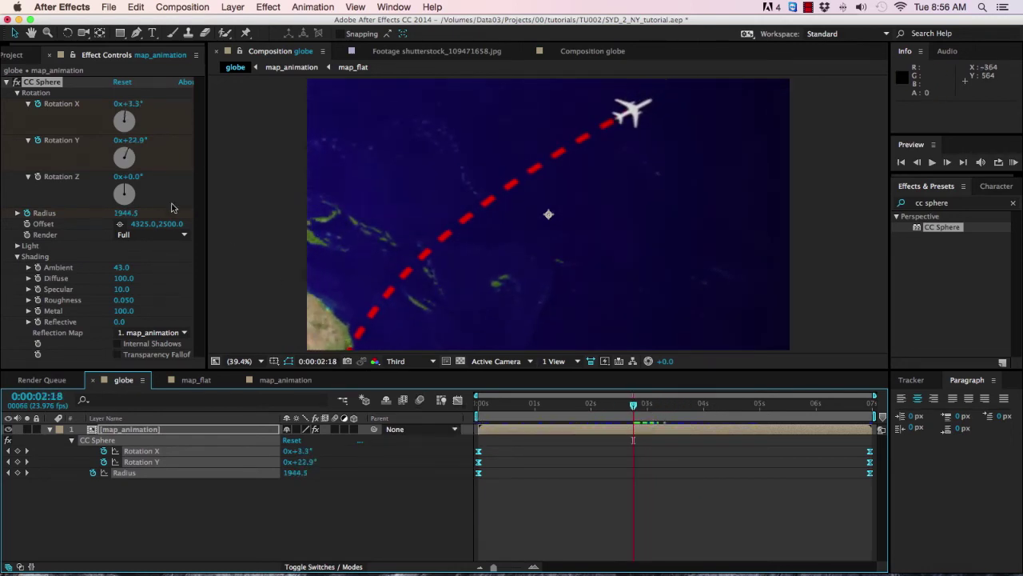
drag(128, 213, 46, 234)
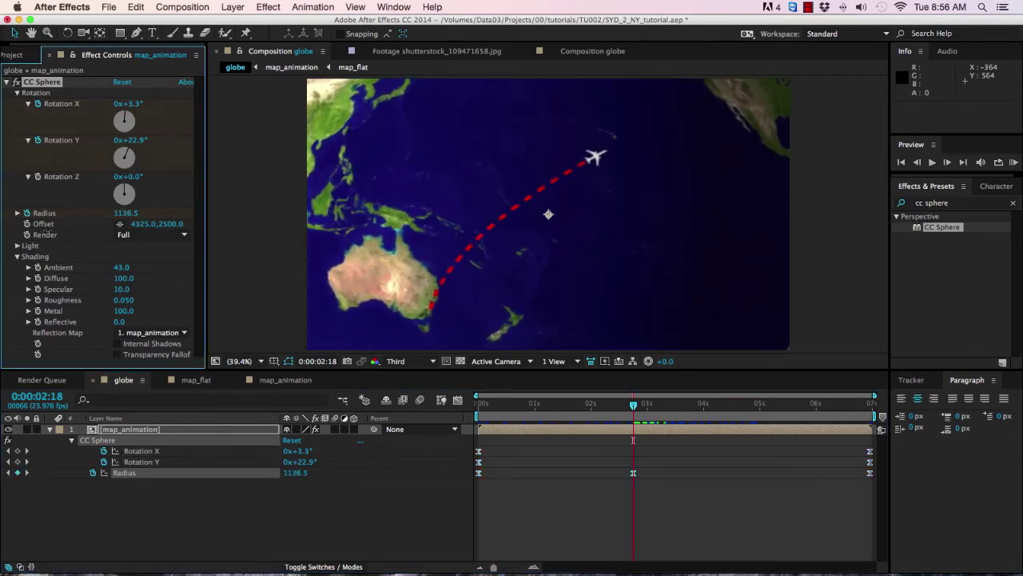
drag(124, 118, 130, 140)
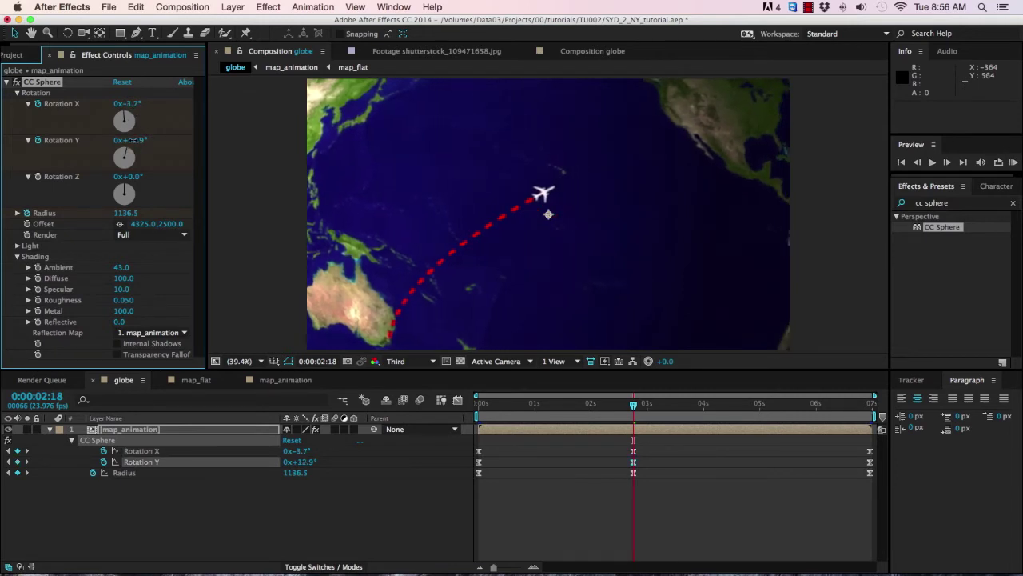
drag(137, 103, 136, 110)
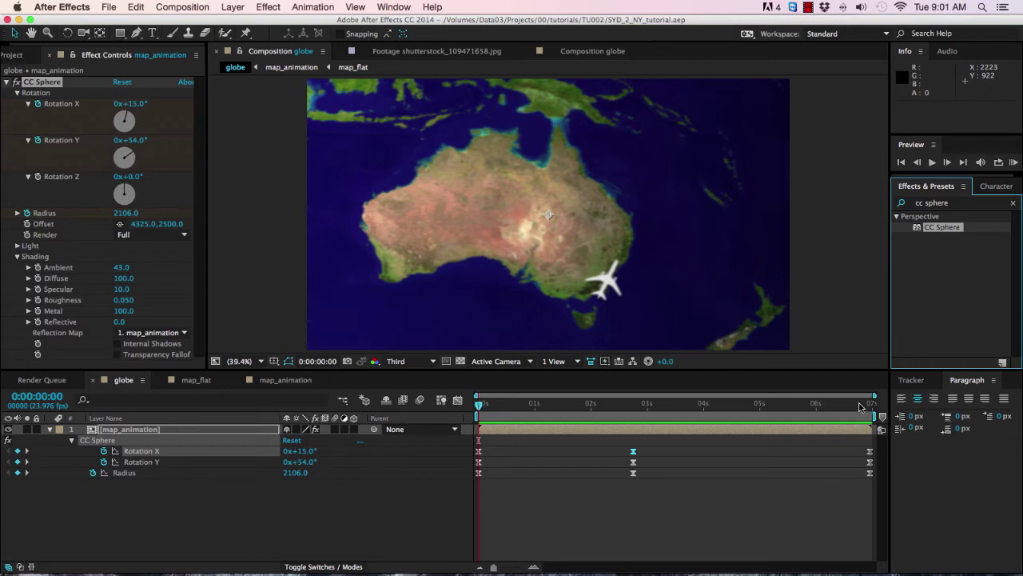
At 0:00:06:23, add the text "NEW YORK" above the plane in the map_flat composition.
click(863, 406)
drag(862, 409, 871, 407)
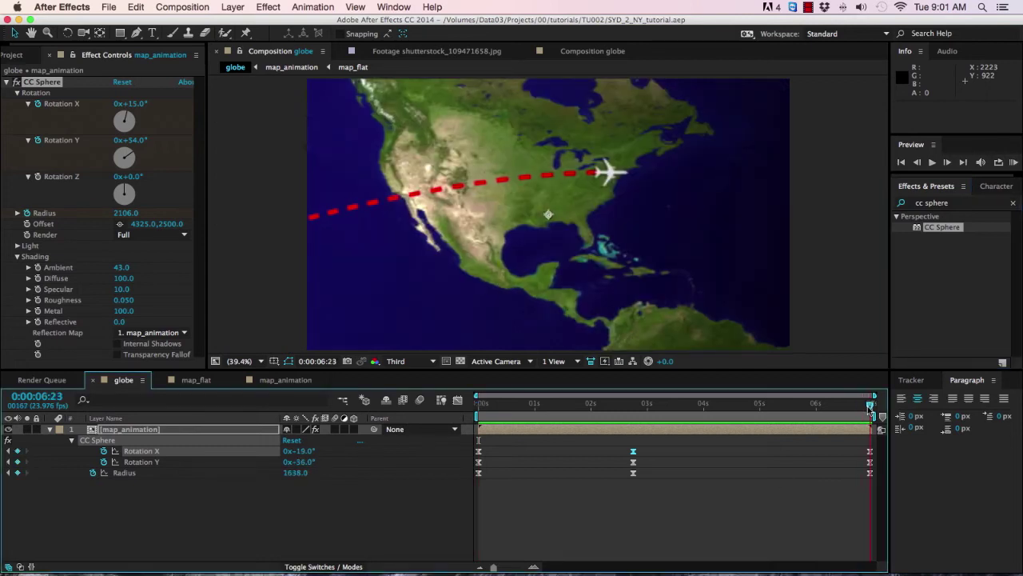
double_click(833, 428)
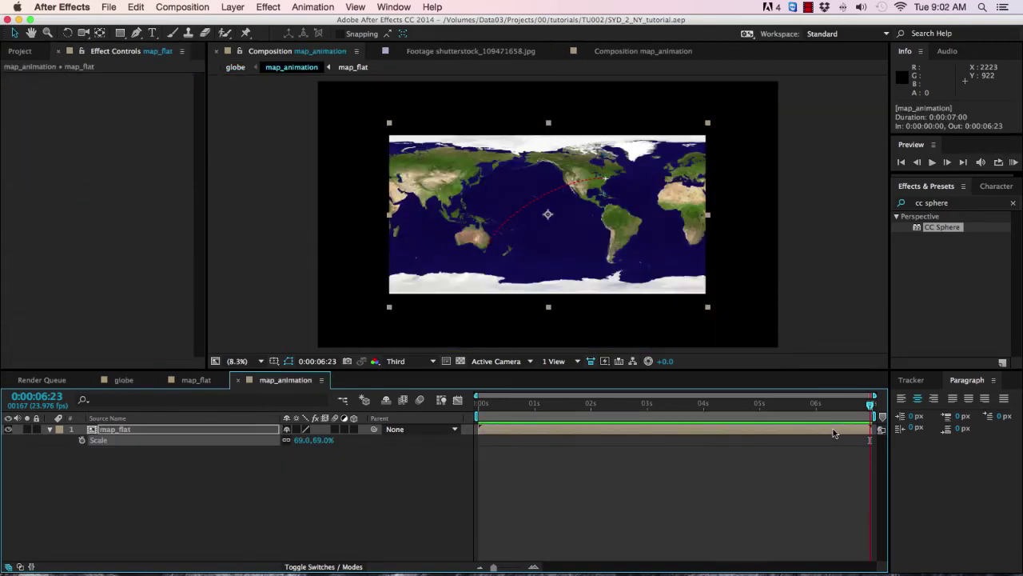
double_click(835, 428)
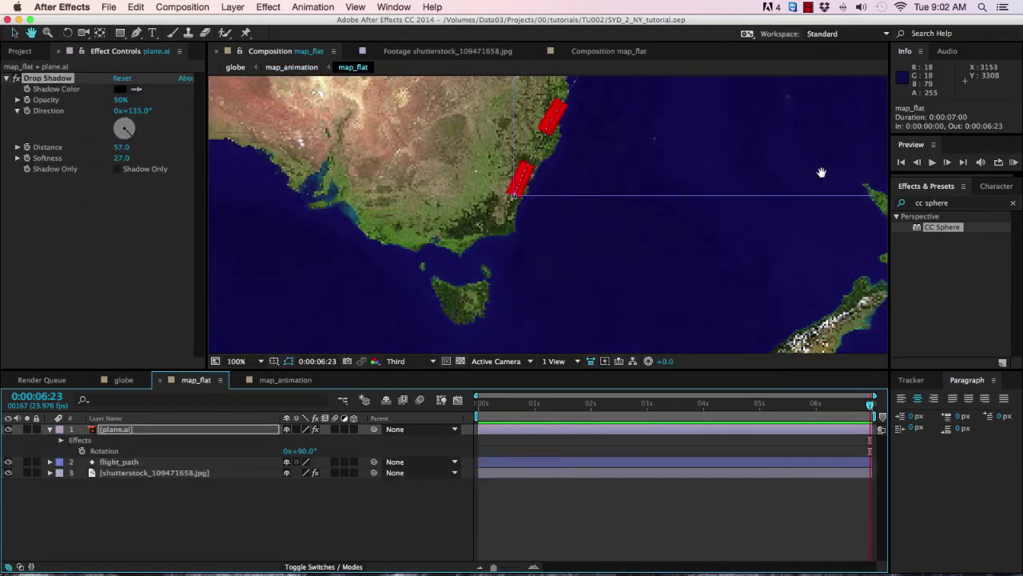
drag(823, 164, 224, 191)
key(v)
key(t)
click(619, 104)
text(NEW YORK)
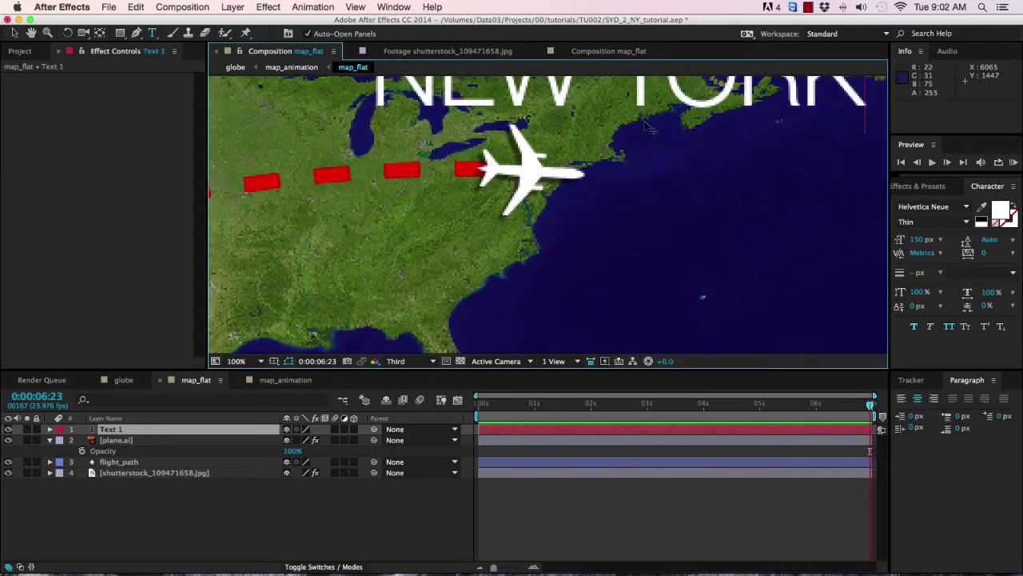
Move the NEW YORK text to the upper right of the plane and check it on the globe.
key(Escape)
key(v)
key(comma)
drag(536, 147, 655, 151)
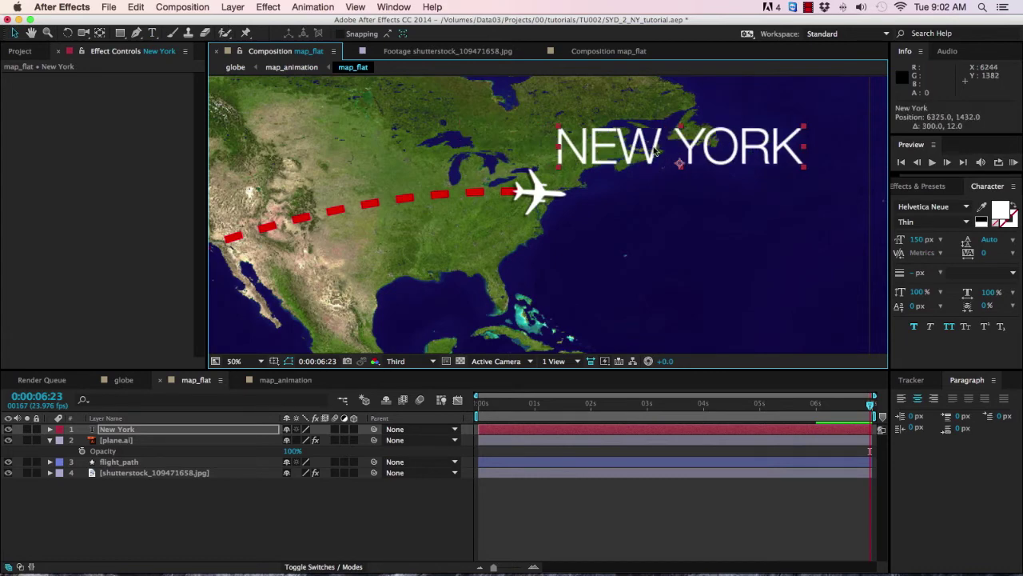
click(126, 380)
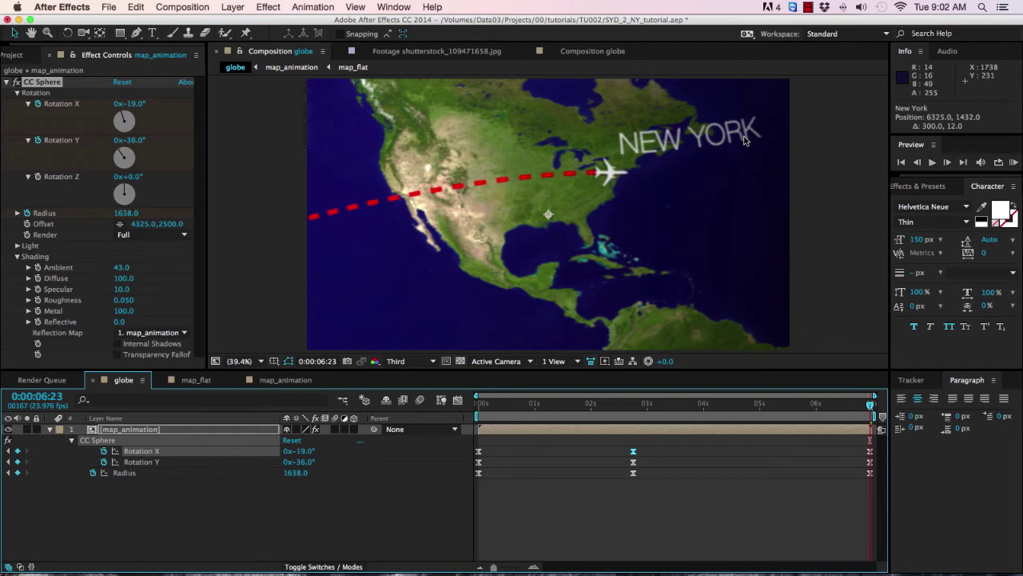
Delete the NEW YORK text layer from map_flat and return to the globe composition.
double_click(235, 430)
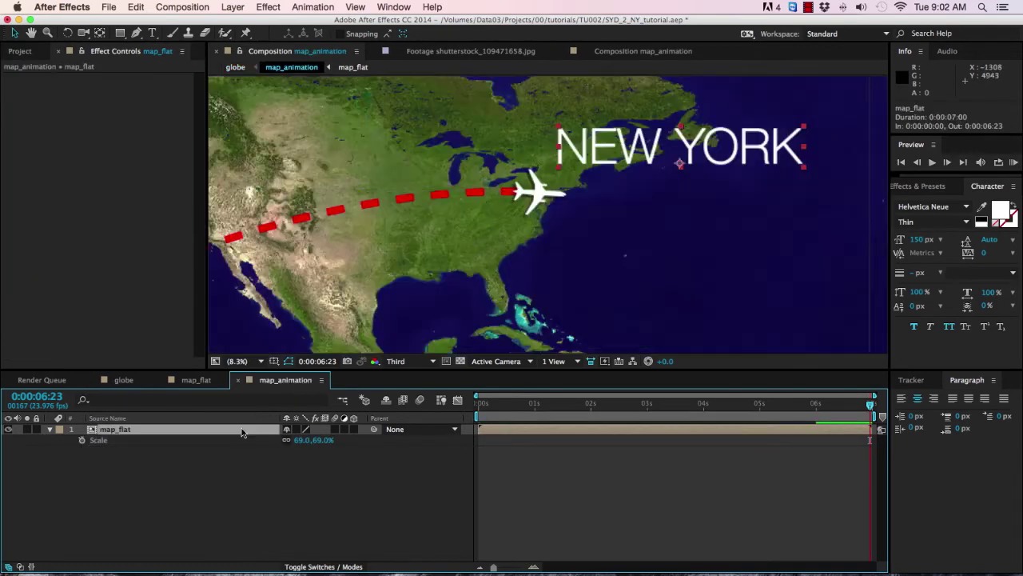
double_click(242, 433)
click(163, 427)
key(Delete)
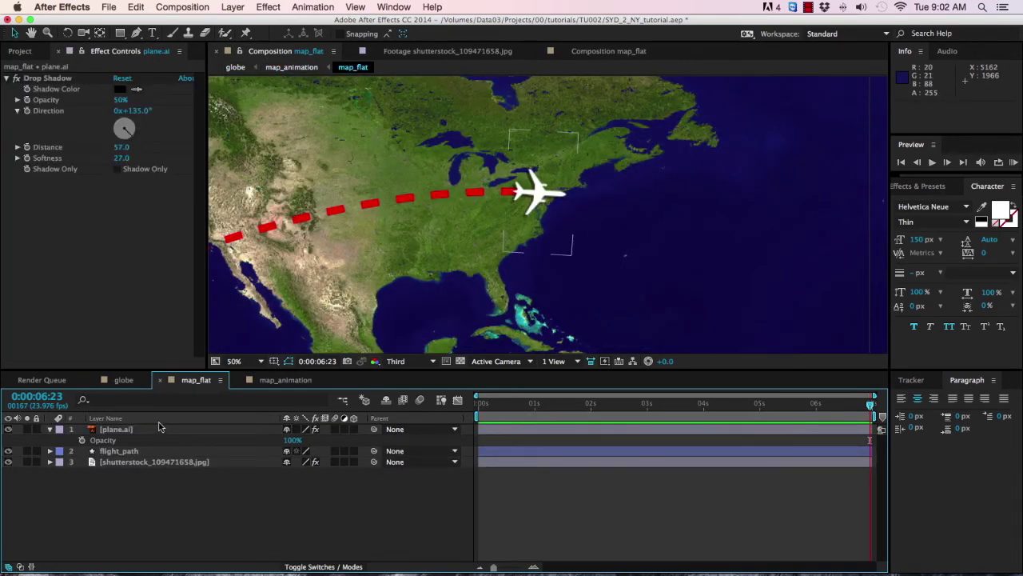
click(123, 380)
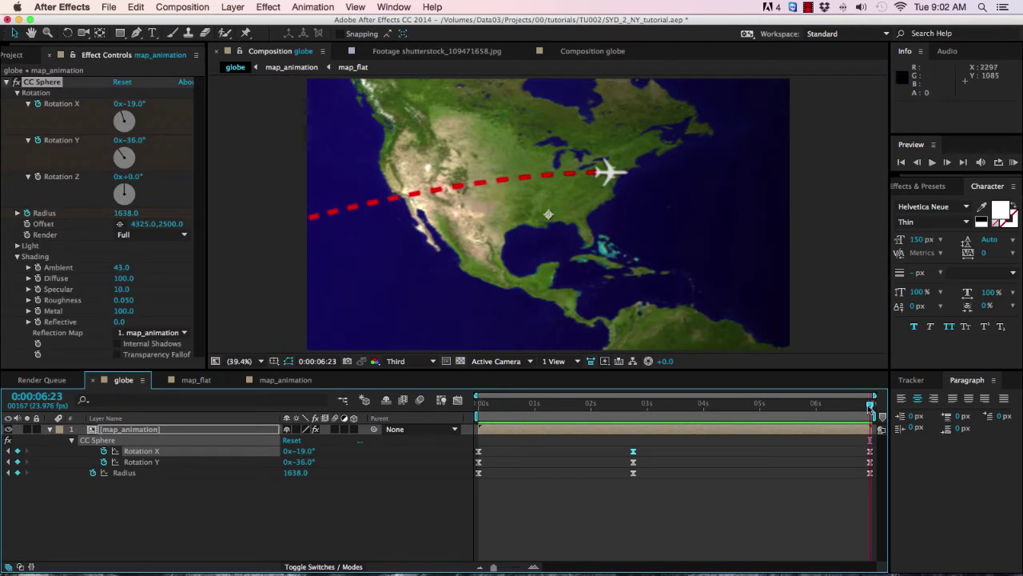
Scrub to 0:00:00:15 and add a comp-size black solid to the map_animation composition.
drag(870, 406, 513, 410)
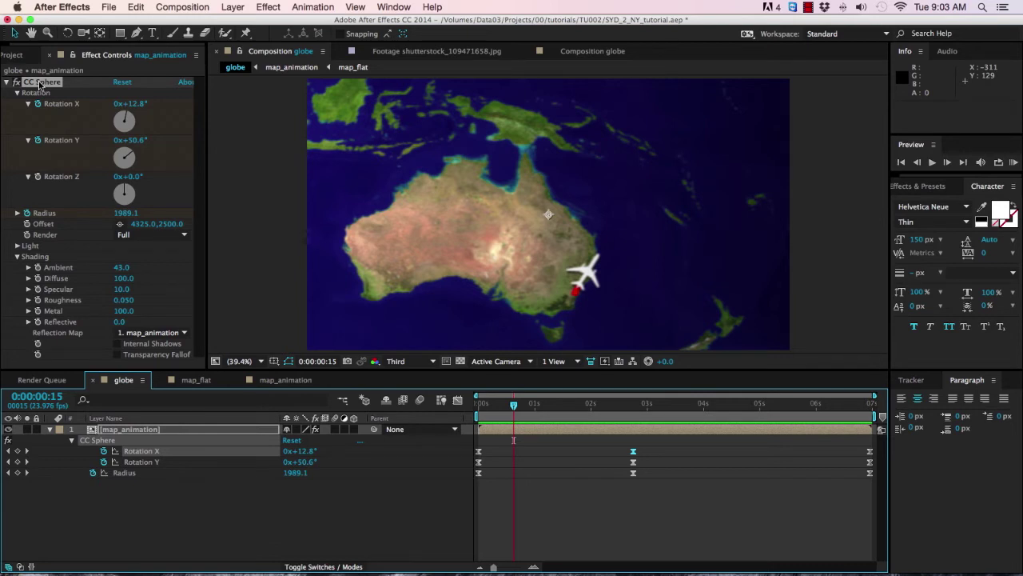
double_click(191, 430)
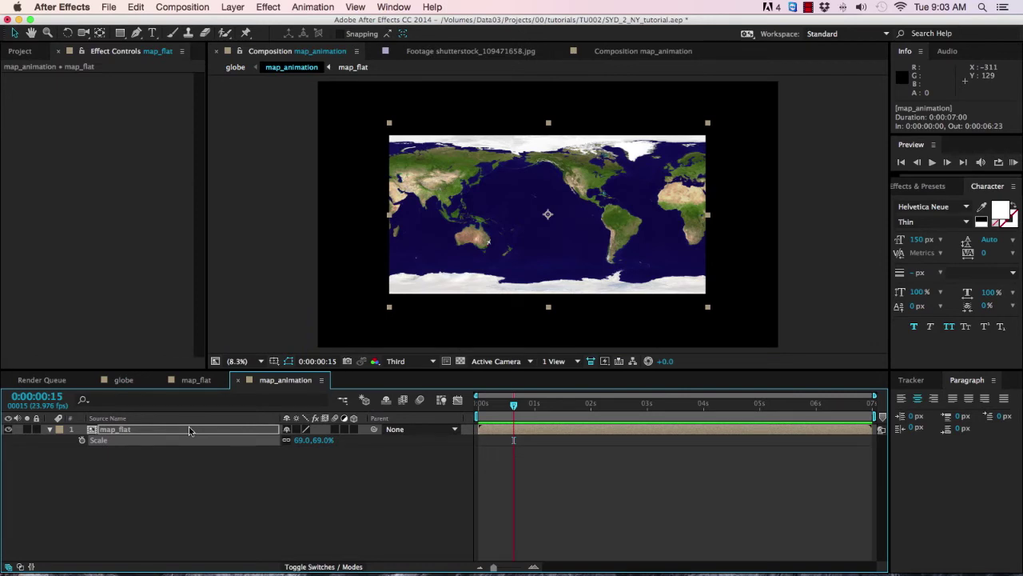
click(230, 9)
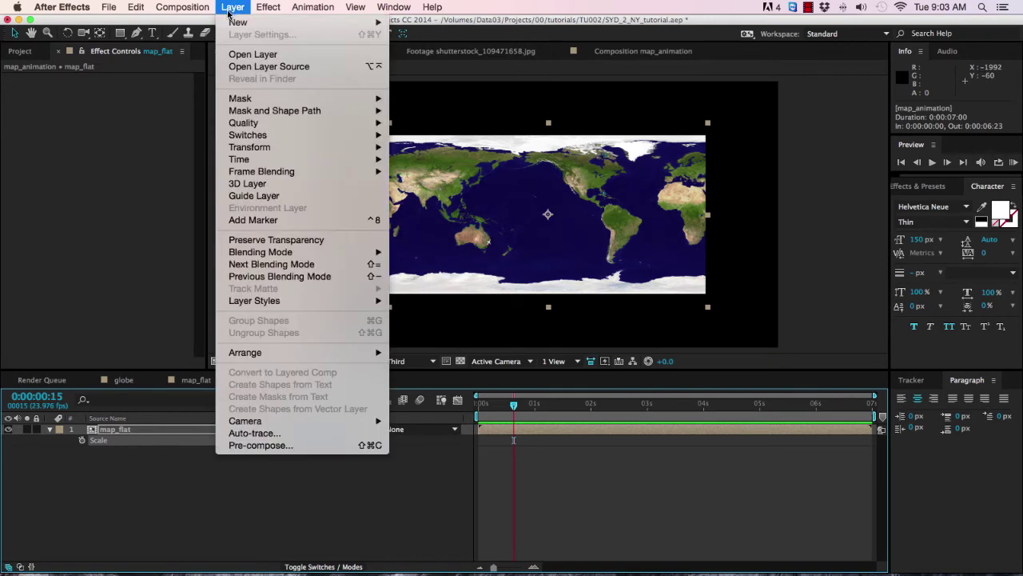
mouse_move(238, 22)
click(410, 35)
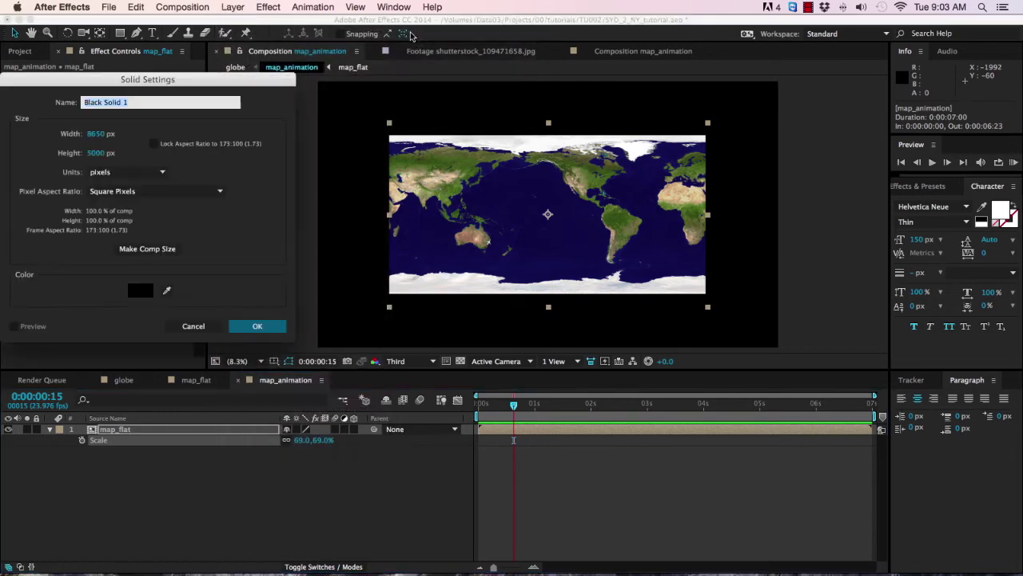
click(176, 248)
click(256, 326)
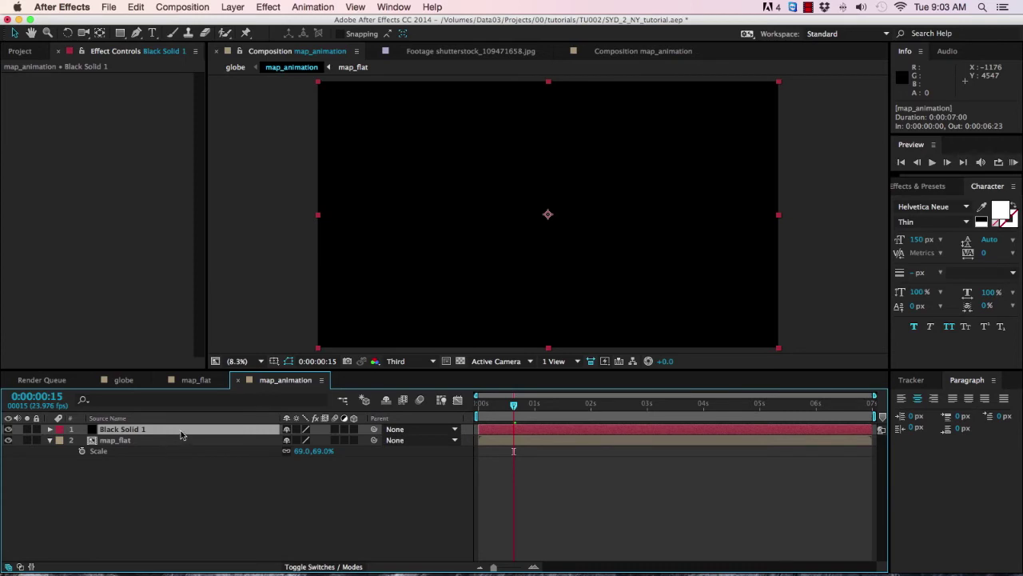
Duplicate the black solid in map_animation and rename the copy "grid".
key(super+d)
key(Return)
text(g)
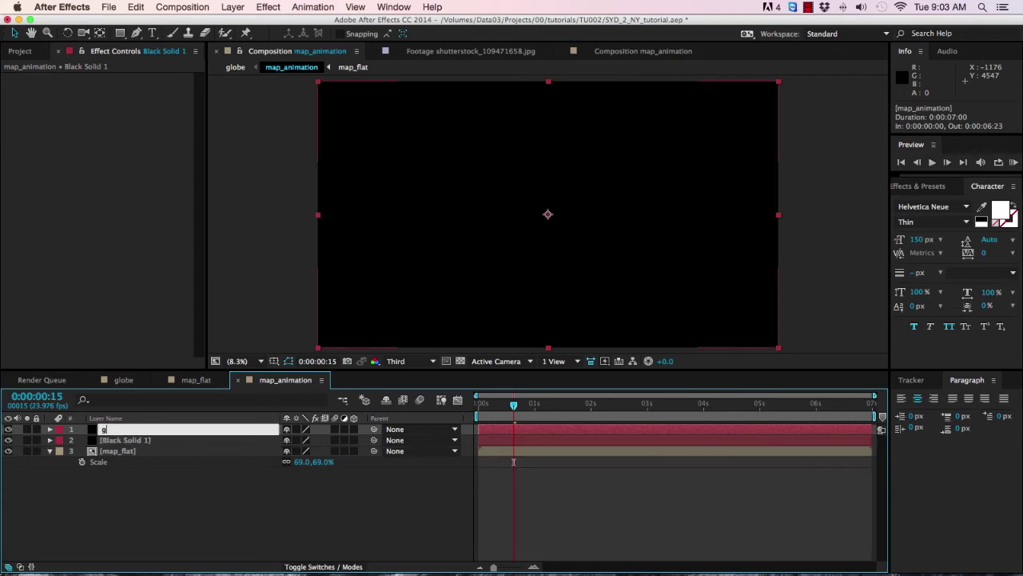
text(rid)
key(Return)
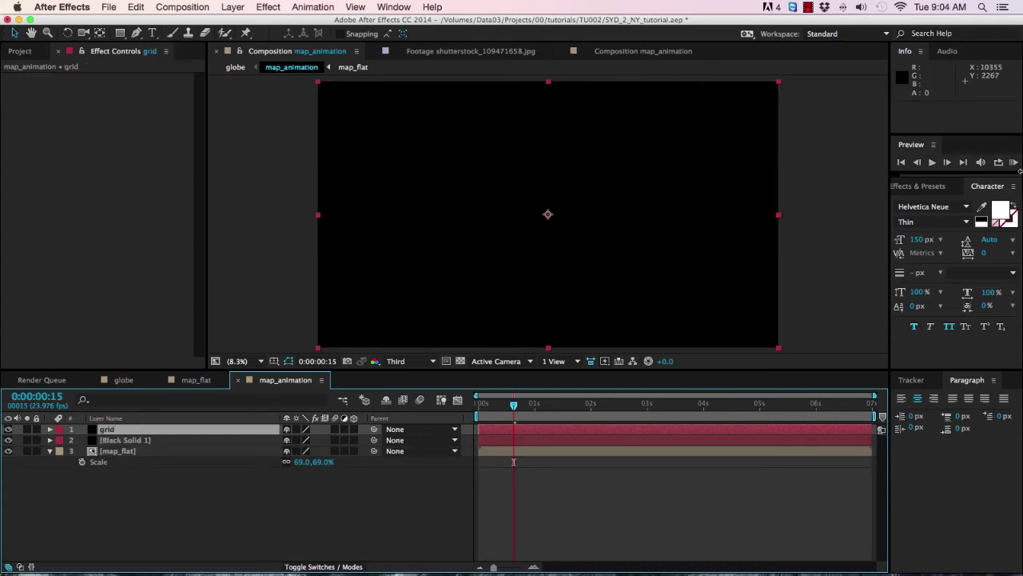
Find the Generate category's Grid effect and apply it to the grid layer.
click(949, 190)
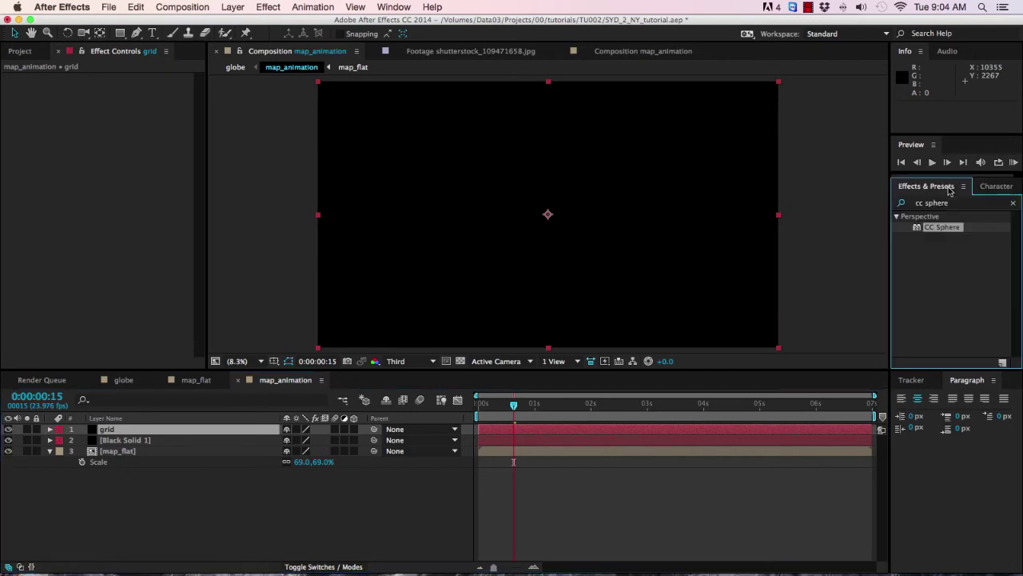
click(946, 202)
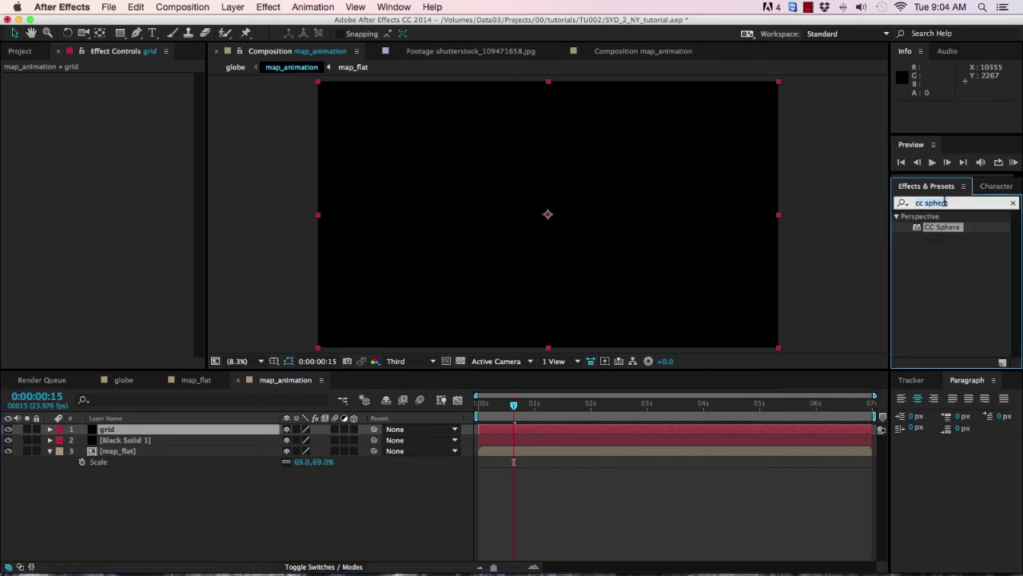
text(grid)
scroll(973, 276, down, 5)
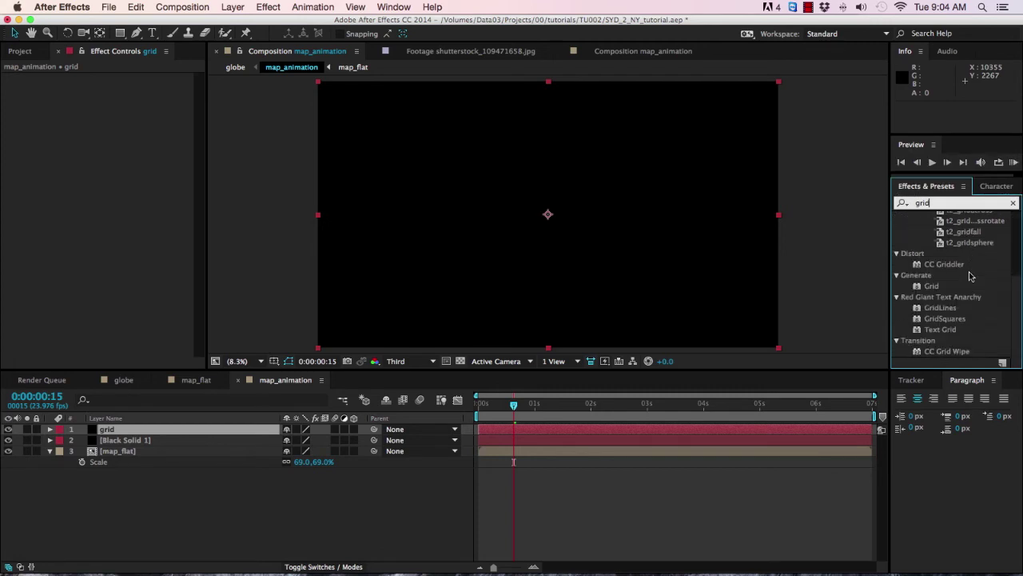
click(935, 287)
drag(935, 287, 222, 432)
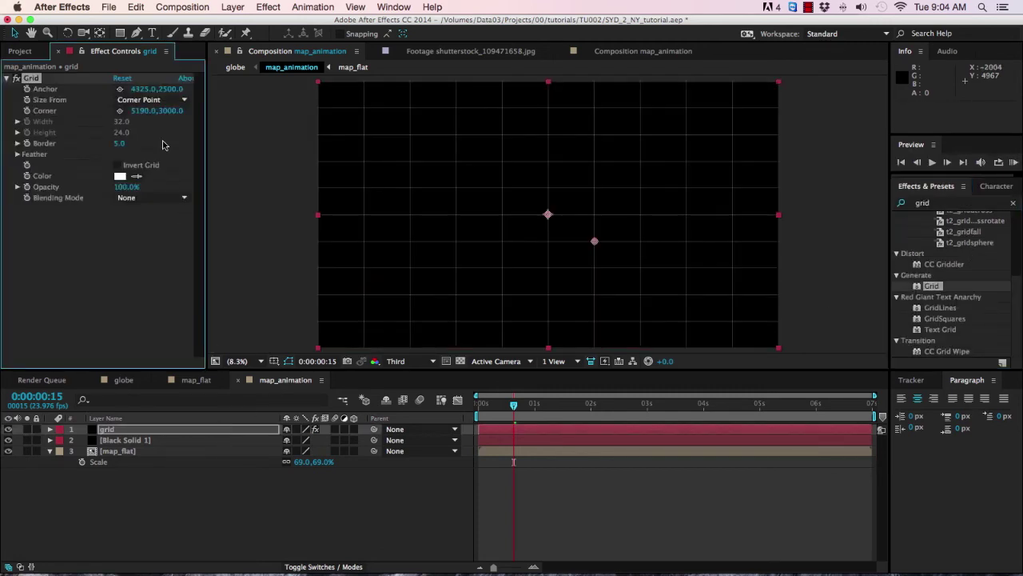
Size the Grid effect from the Width Slider, with a width of 150 and a border of 15.
click(149, 101)
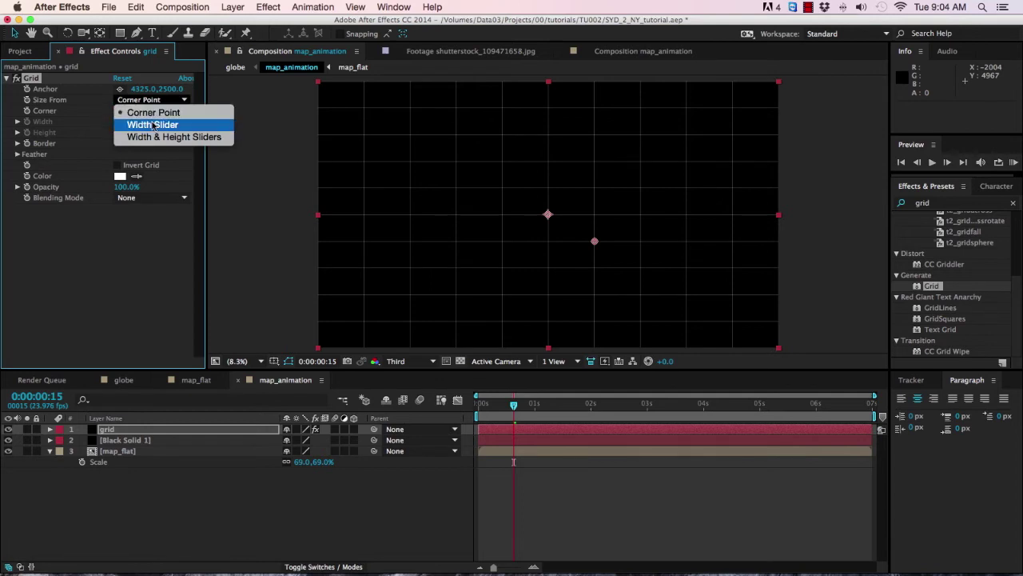
click(151, 125)
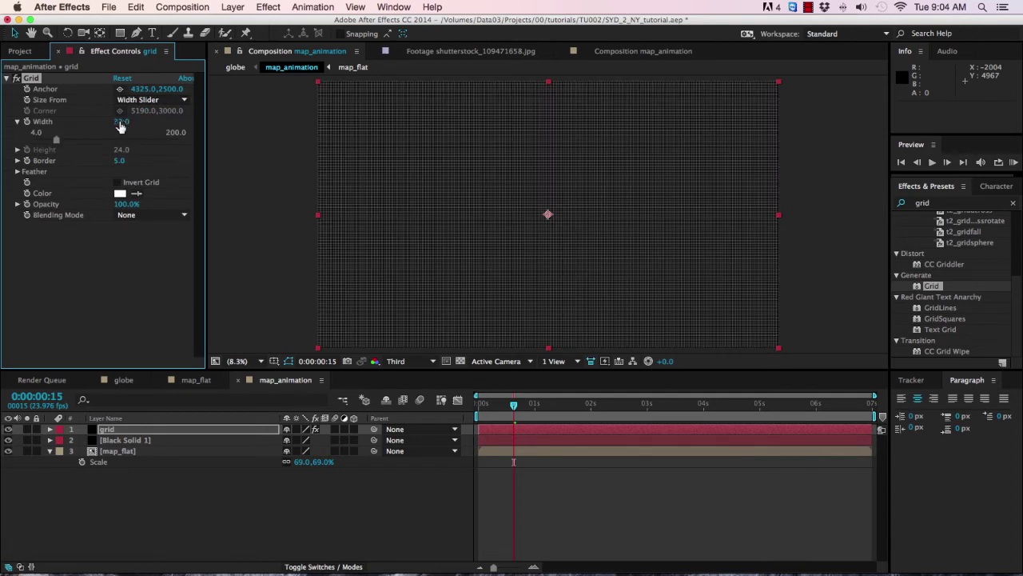
click(121, 122)
text(150)
key(Return)
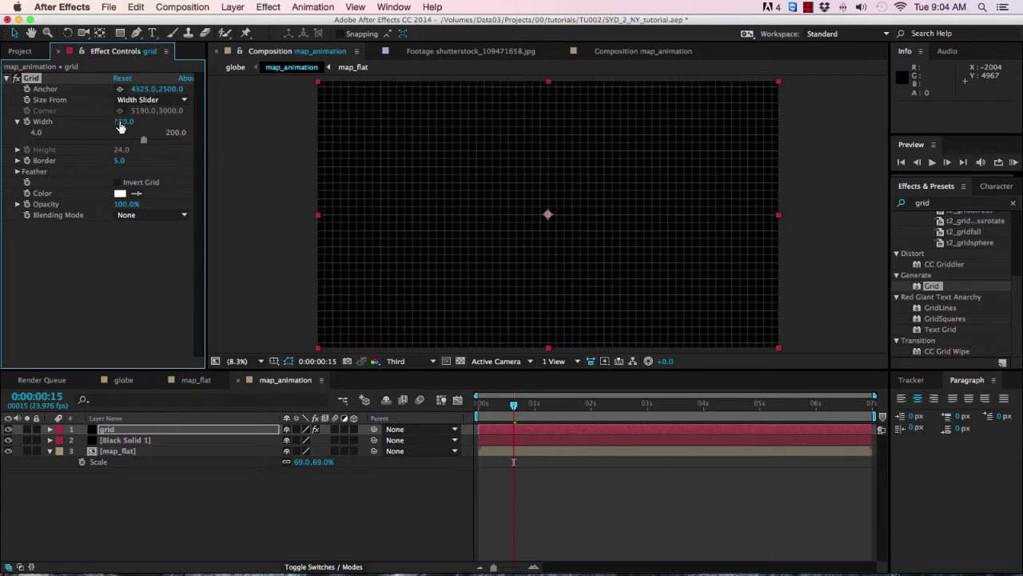
click(120, 161)
text(15)
key(Return)
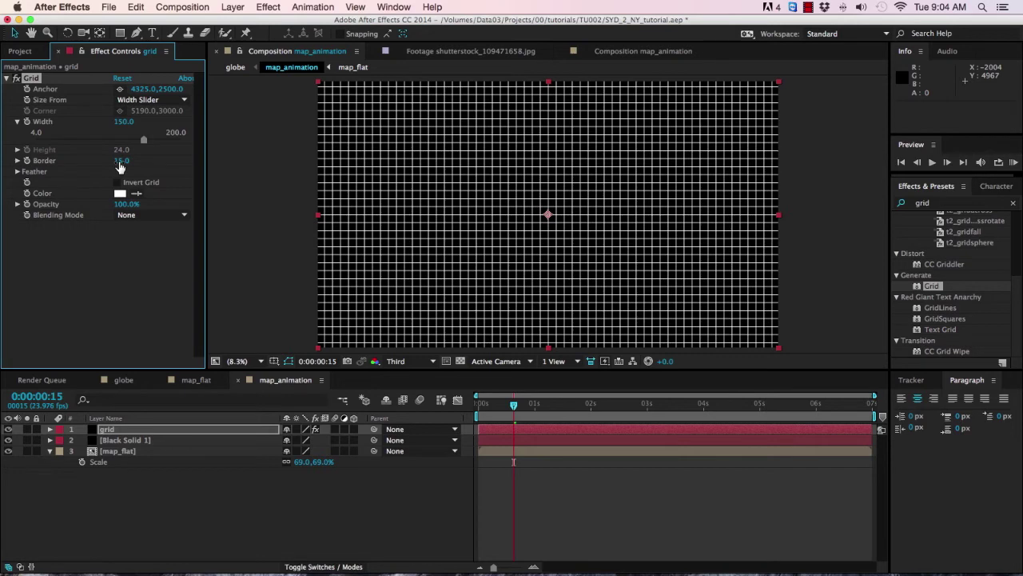
Return to the globe composition, go to 0:00:00:00 and collapse the map_animation layer's properties.
click(132, 382)
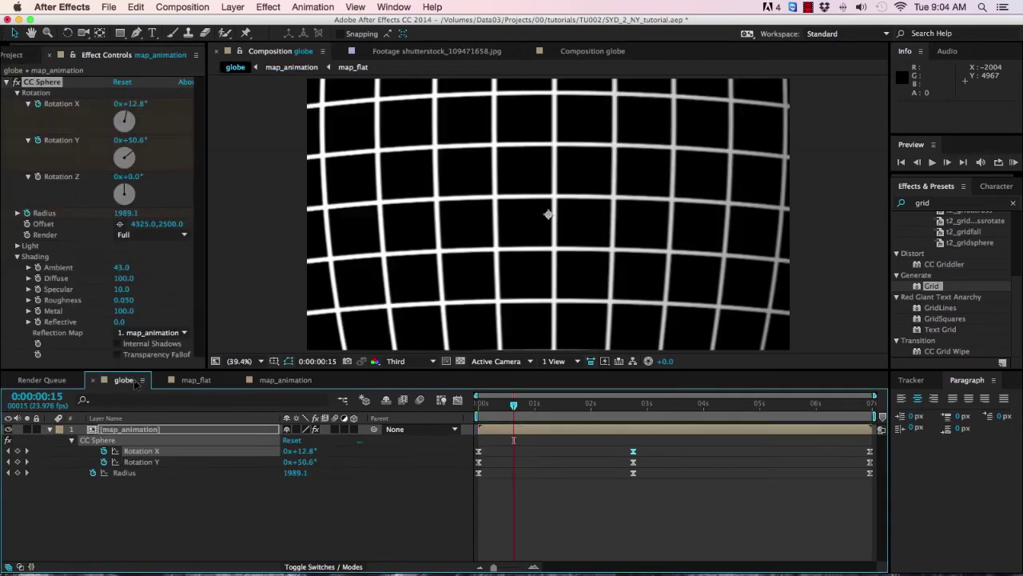
drag(515, 404, 477, 425)
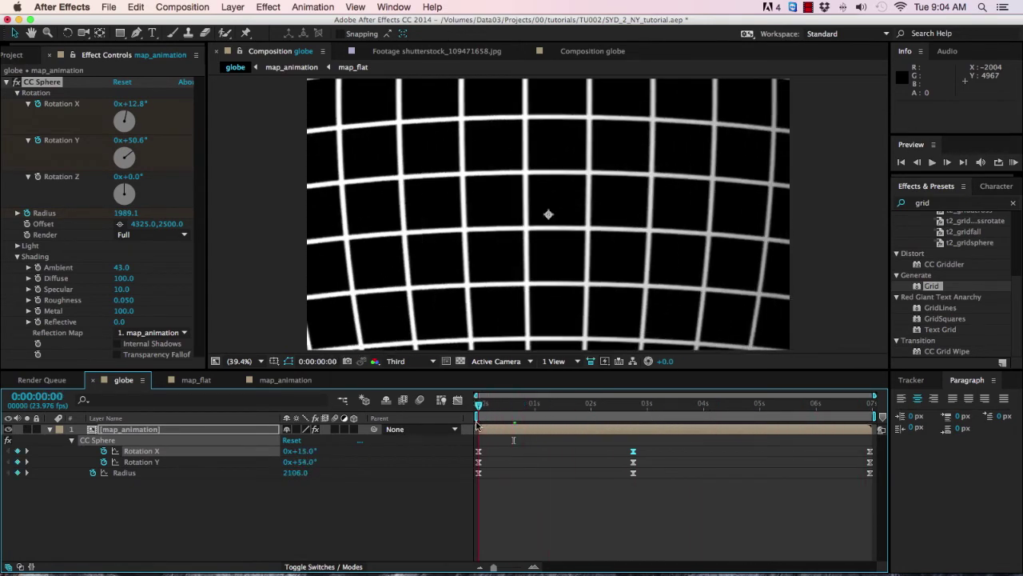
click(50, 429)
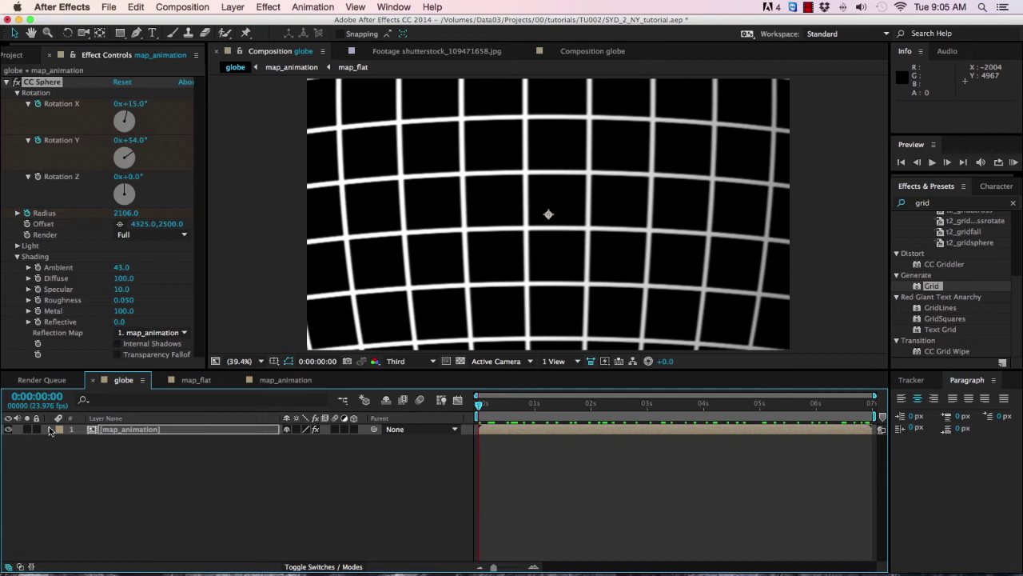
Pre-compose the map_animation layer as "map_tracker", moving all attributes into the new composition.
click(138, 432)
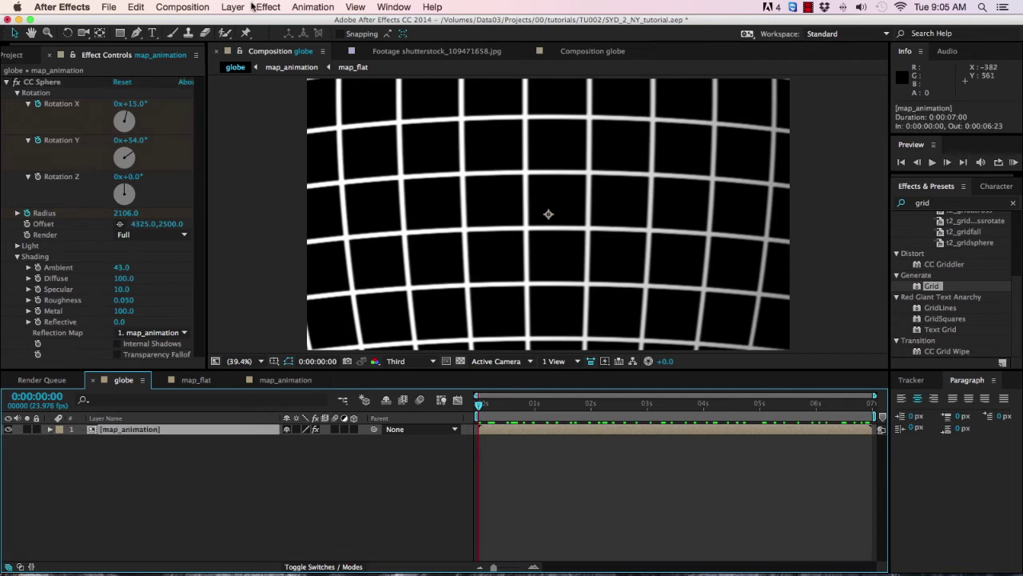
click(233, 8)
click(240, 446)
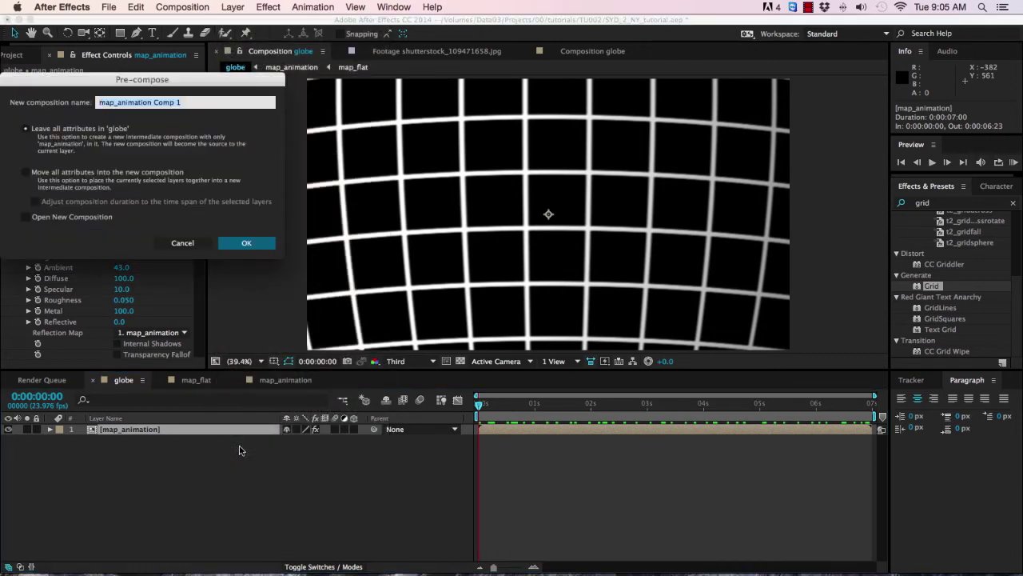
click(26, 173)
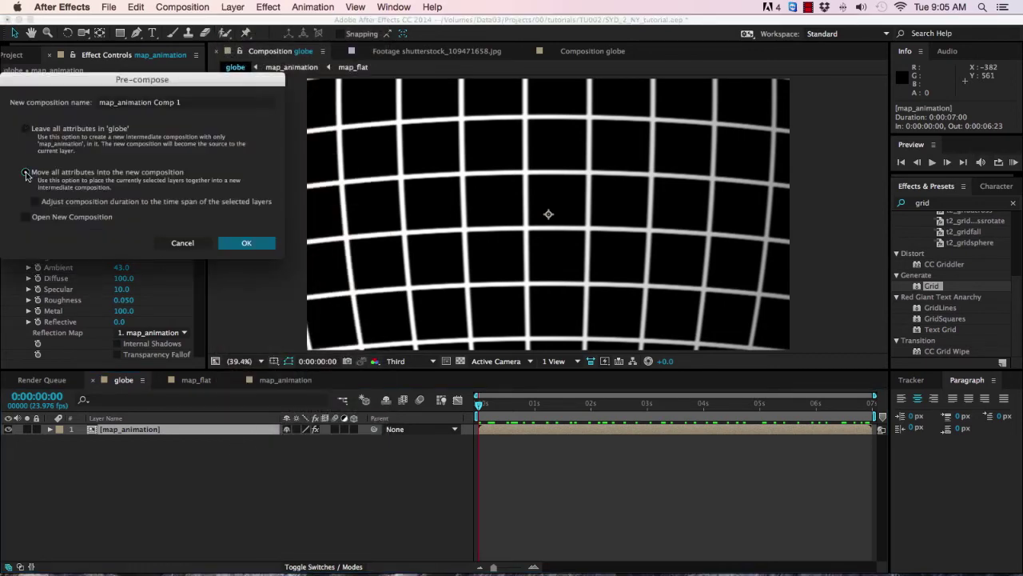
click(106, 104)
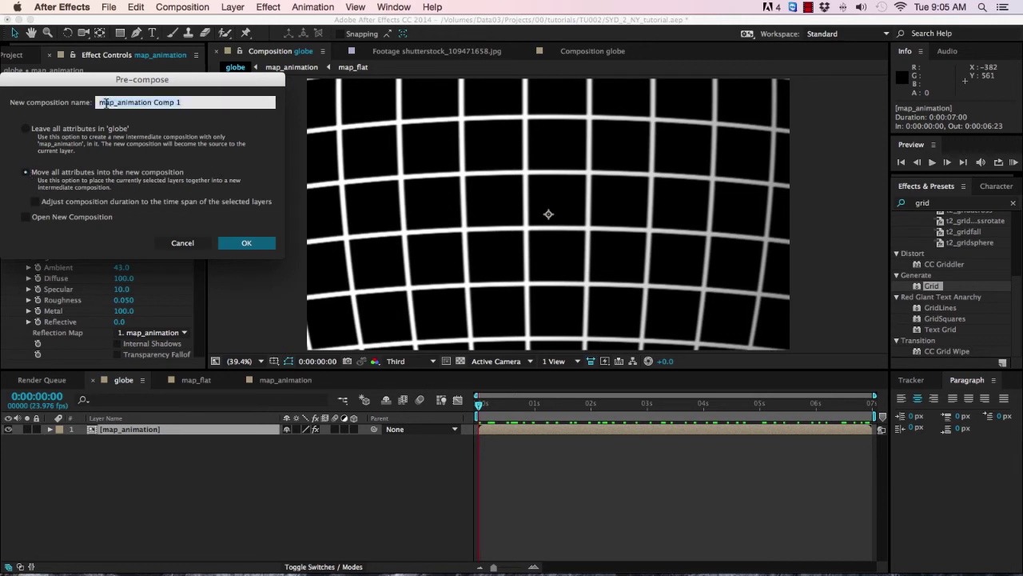
text(map_tracker)
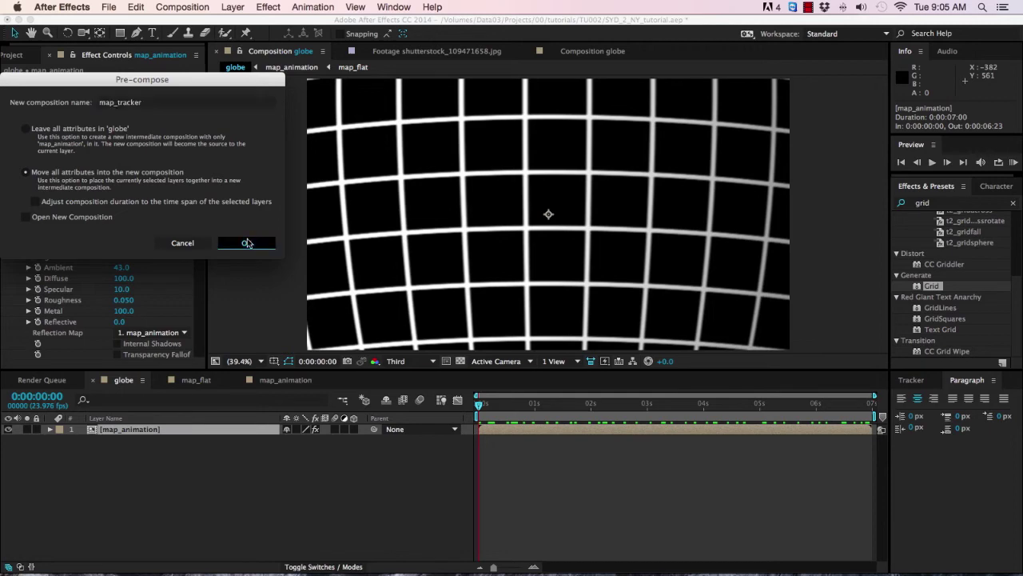
click(247, 242)
Run Track Camera on the map_tracker layer with Detailed Analysis enabled and return to the first frame.
click(311, 8)
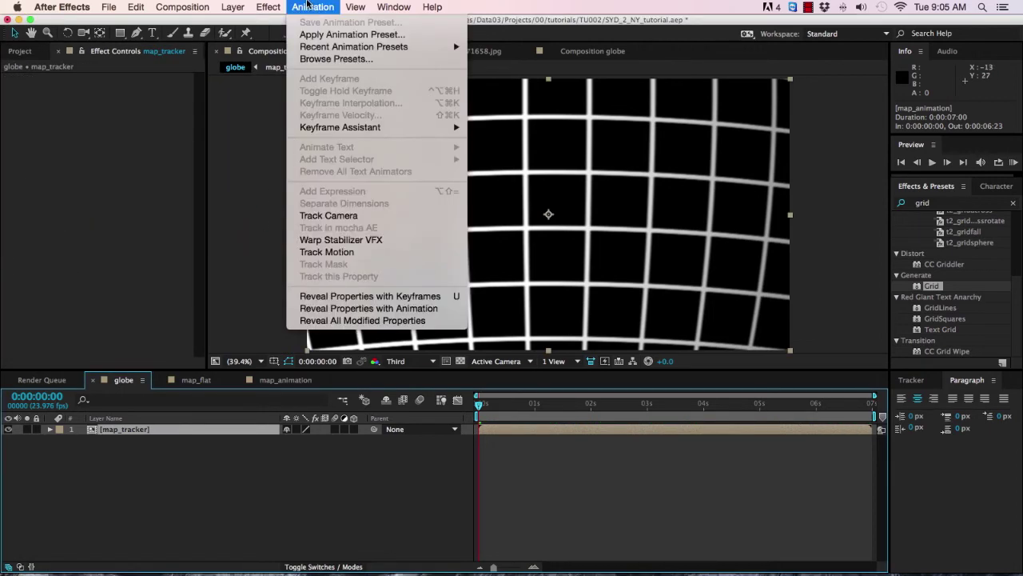
click(328, 215)
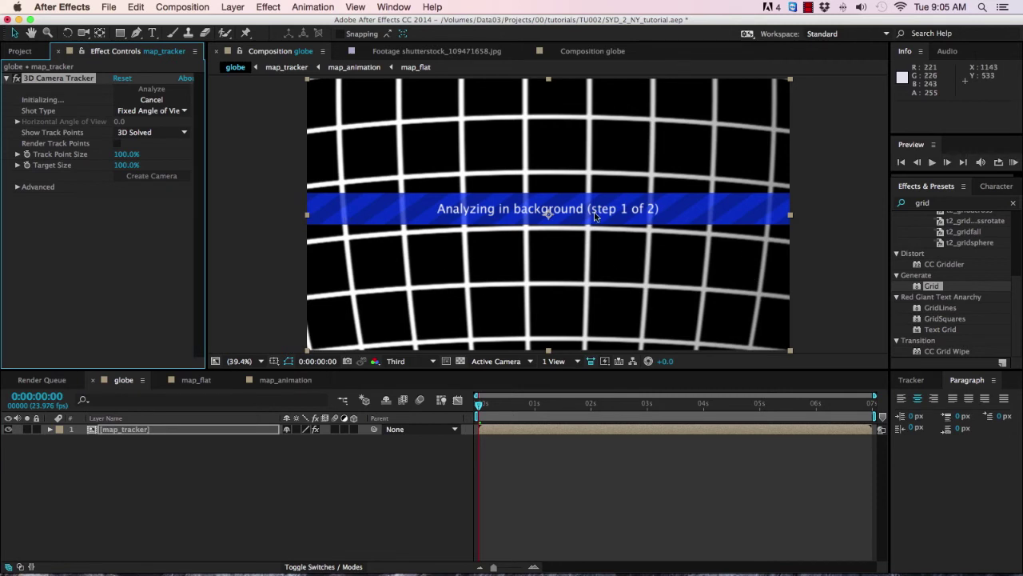
click(16, 186)
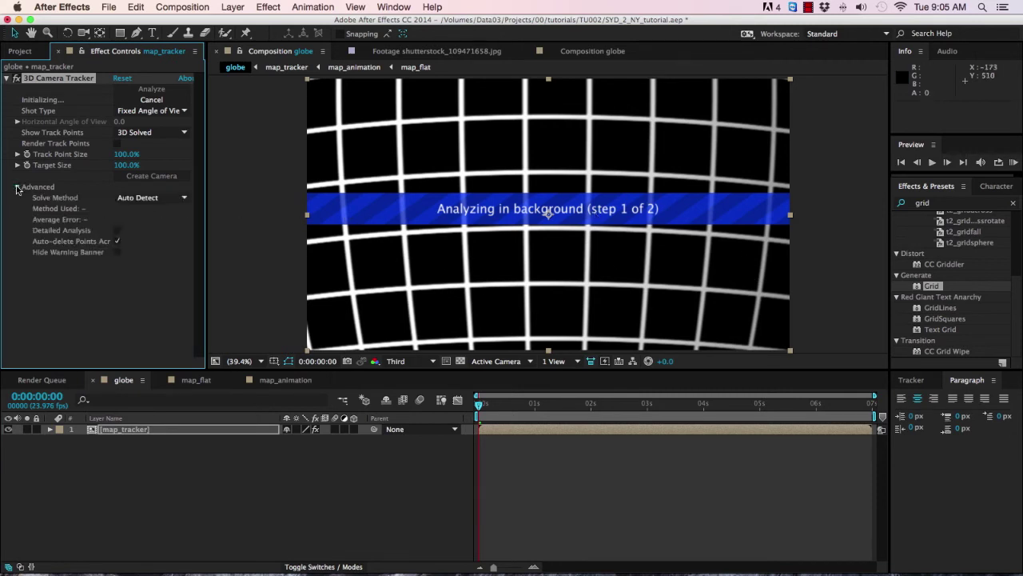
click(118, 230)
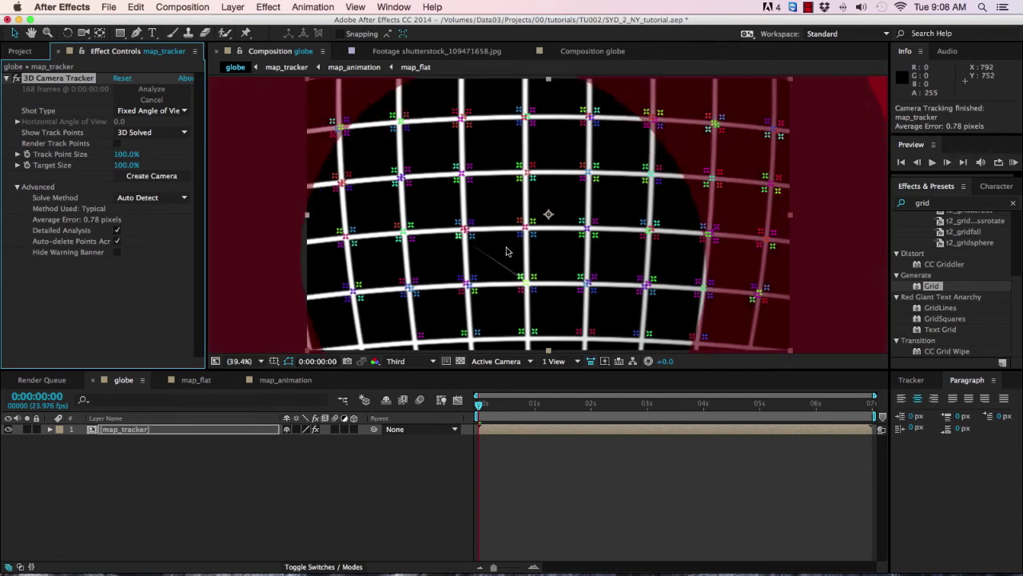
drag(484, 405, 471, 424)
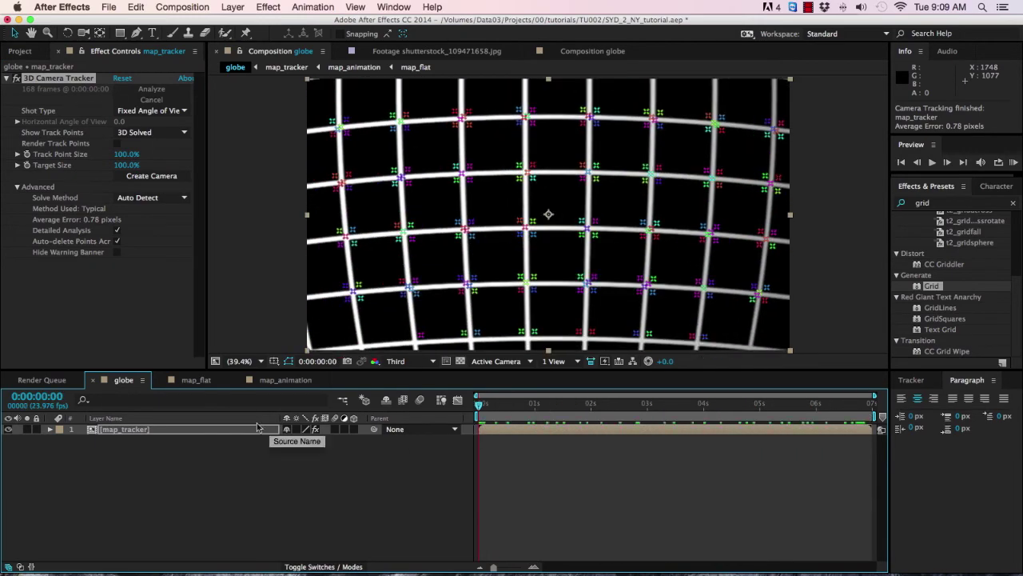
Hide Black Solid 1 in the map_animation composition and go back to the globe composition.
click(221, 430)
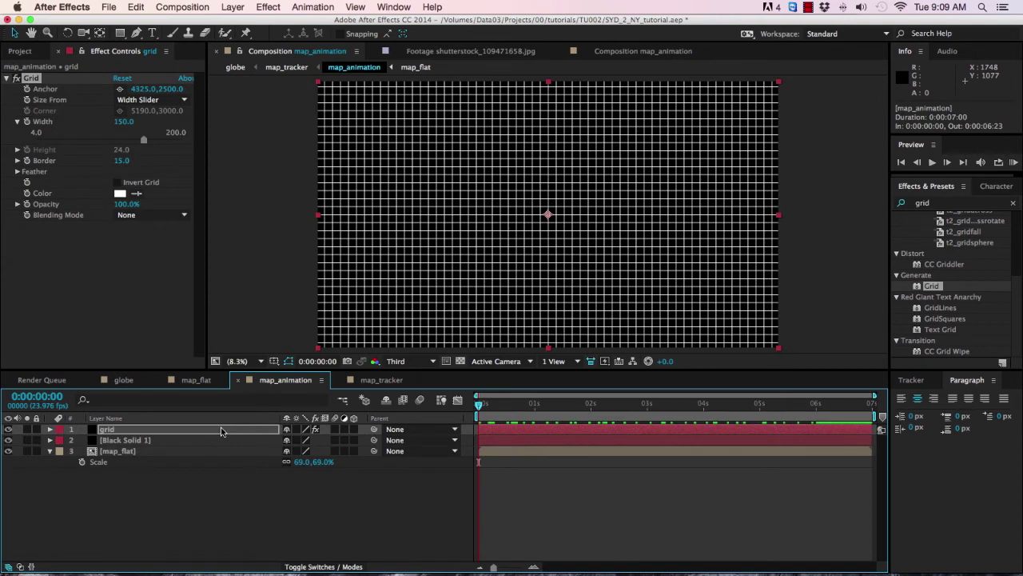
click(186, 440)
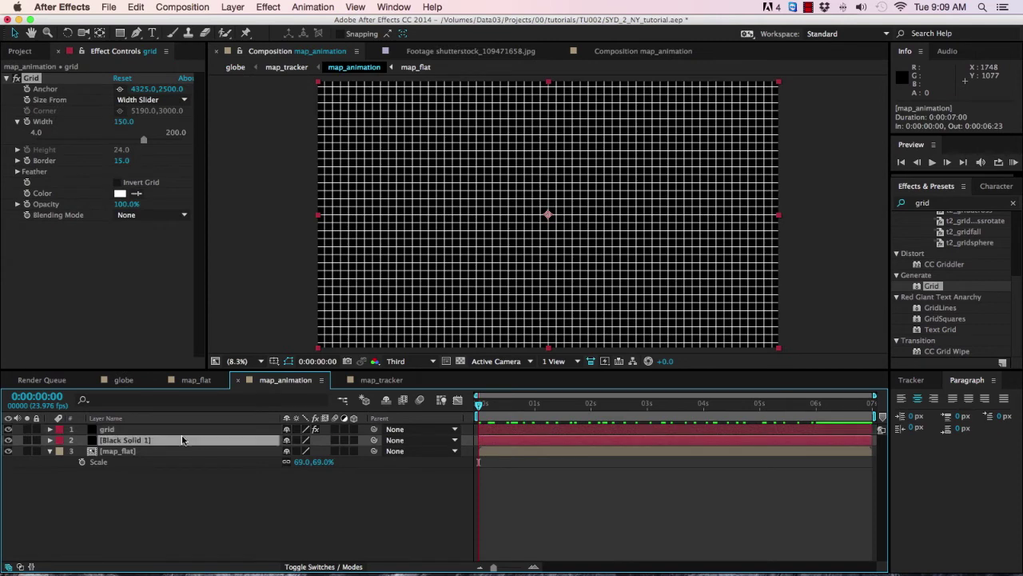
click(8, 439)
click(124, 380)
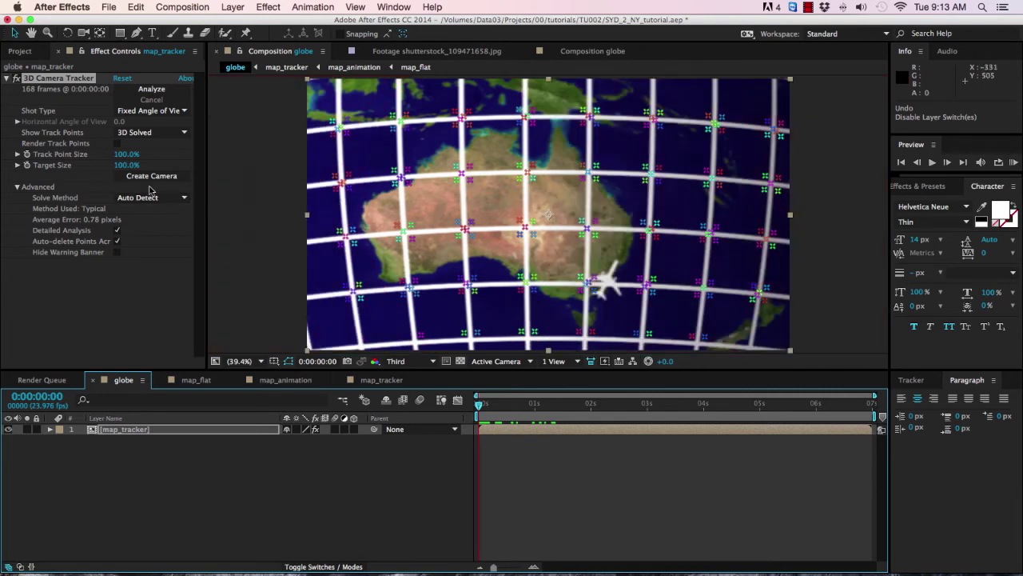
Set the camera tracker's target size to 2% and set the ground plane and origin on the track points beside the plane.
click(127, 165)
text(2)
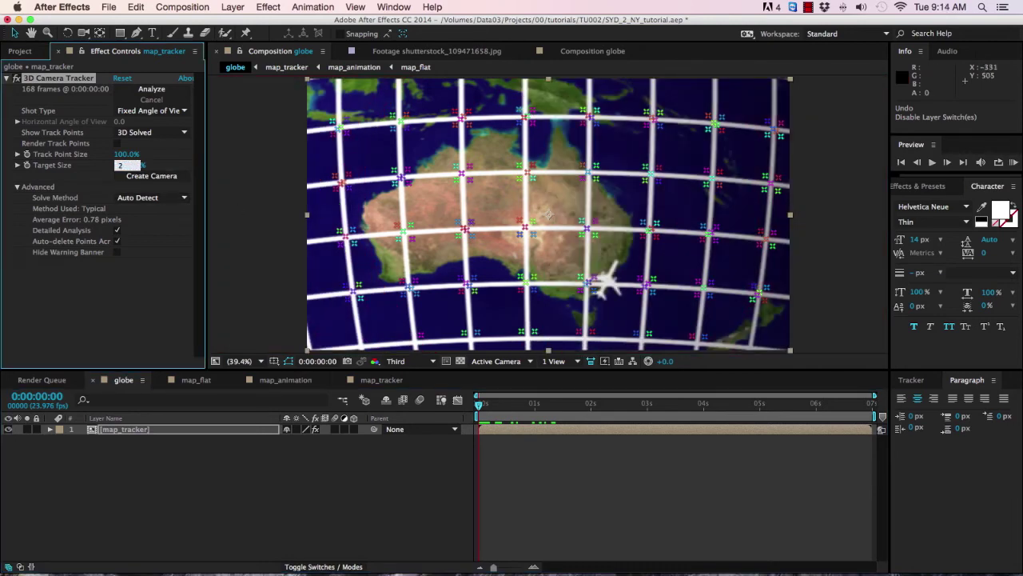
key(Return)
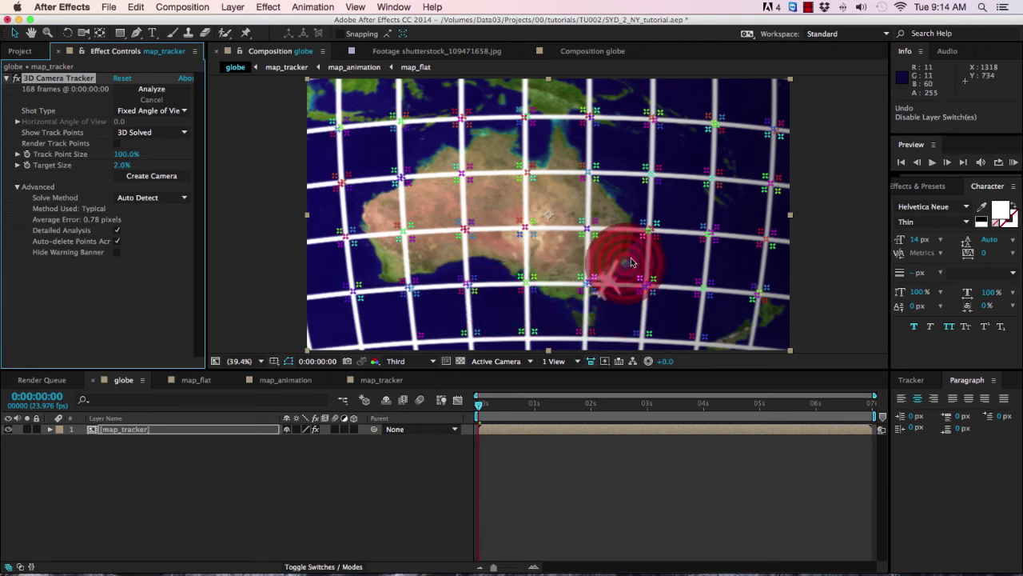
drag(562, 263, 609, 287)
right_click(603, 285)
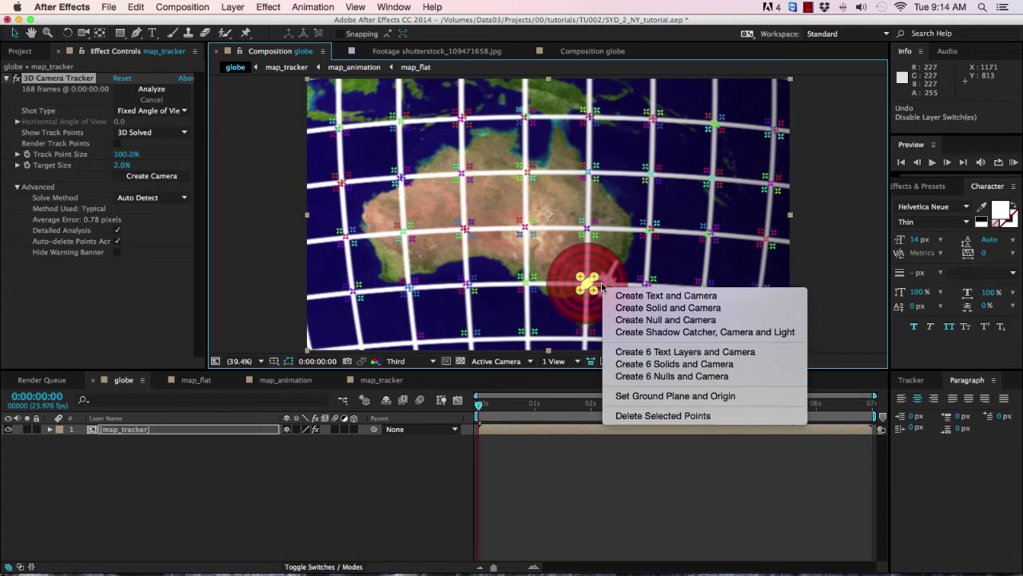
click(656, 397)
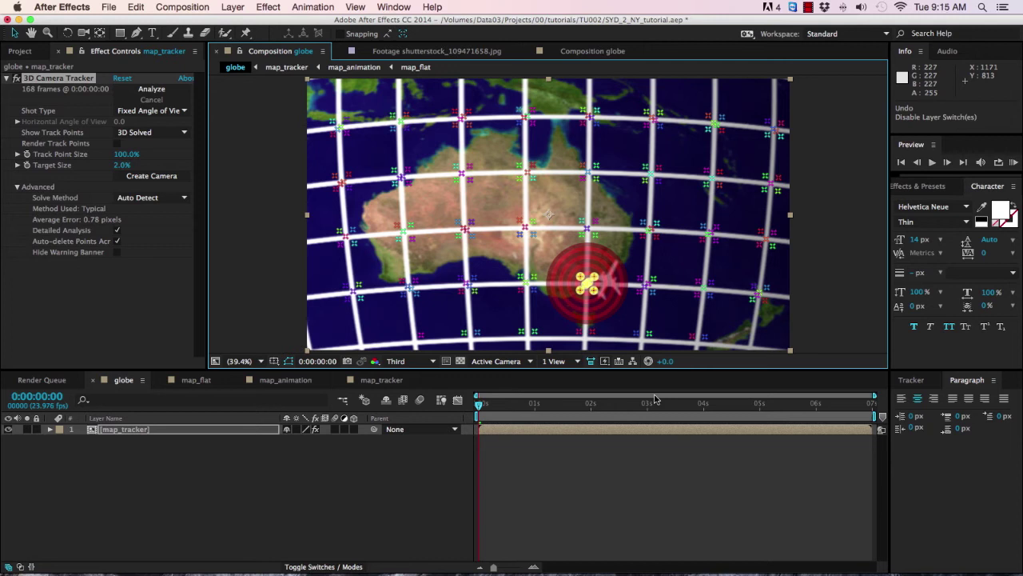
Create a null and camera from the selected track points and rename the null "sydney_tracker".
right_click(602, 291)
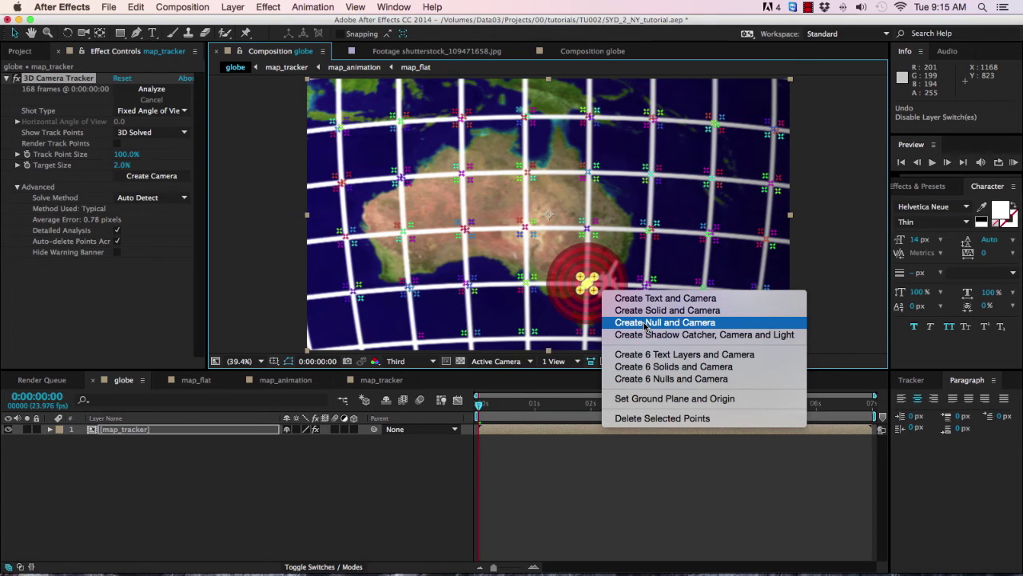
click(645, 325)
click(165, 432)
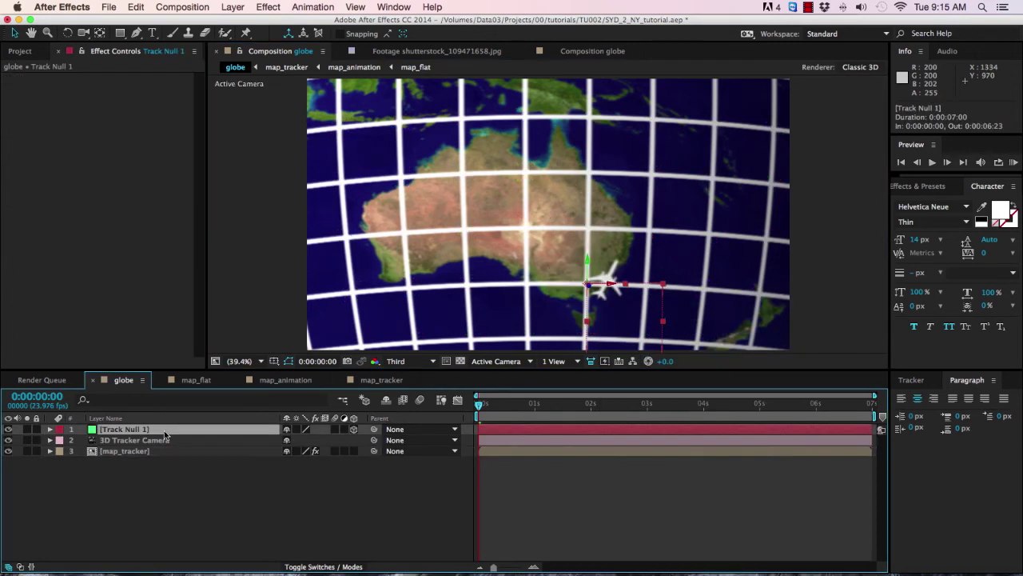
key(Return)
text(sydney_t)
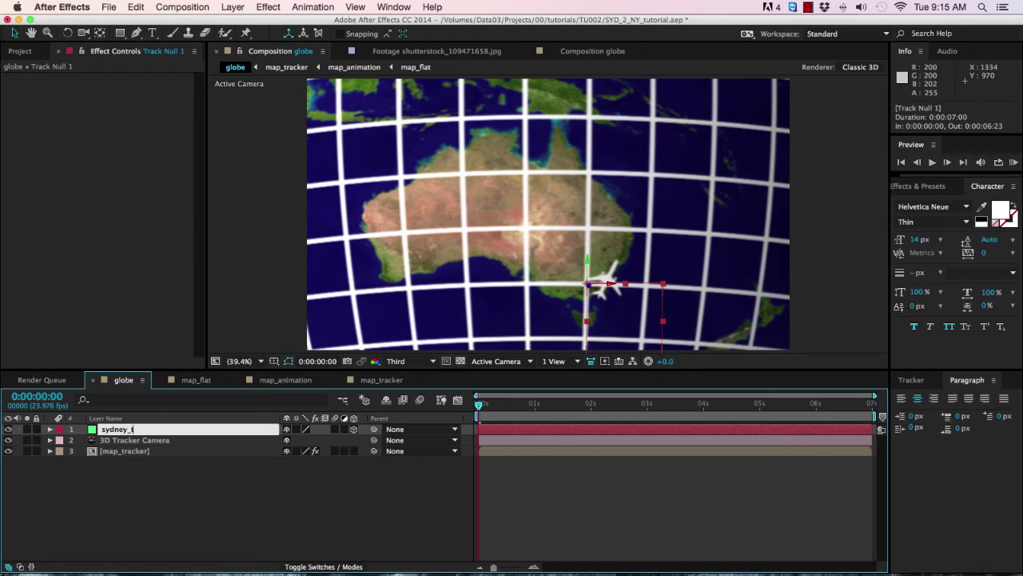
text(racker)
key(Return)
Create a null from the map_tracker track points at the grid intersection beside the plane near New York, at 0:00:06:22.
click(868, 404)
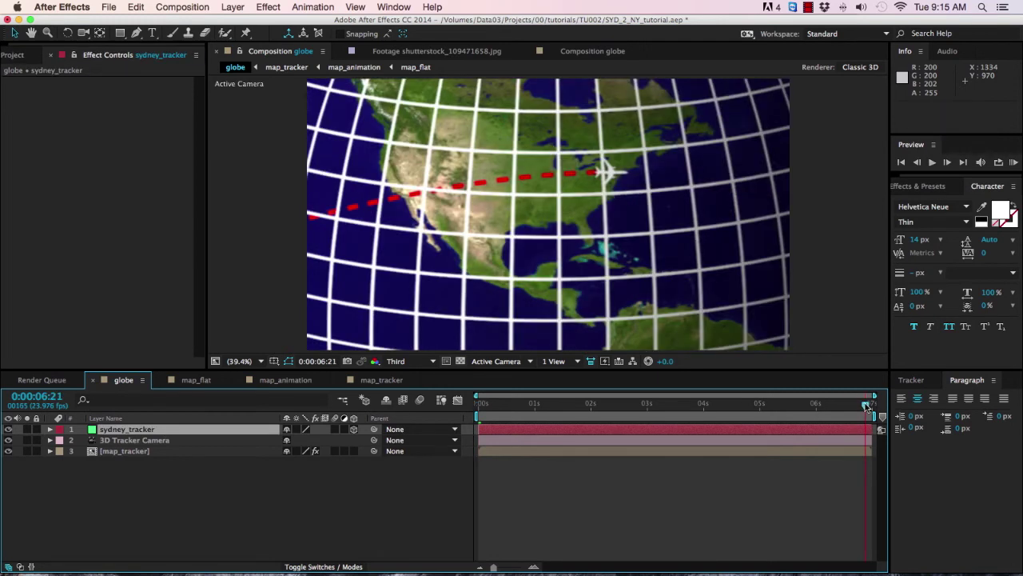
click(169, 450)
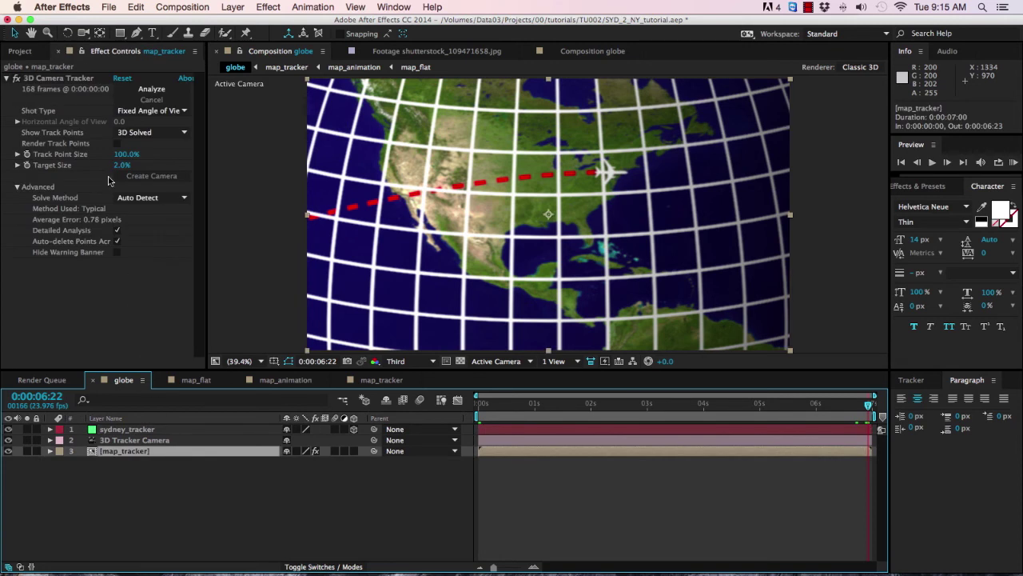
click(70, 78)
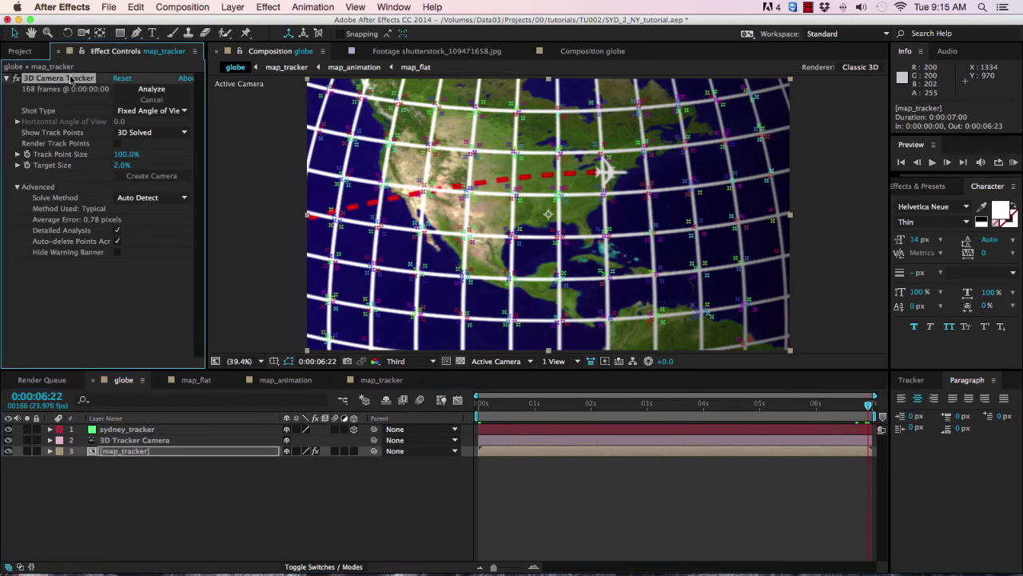
click(634, 134)
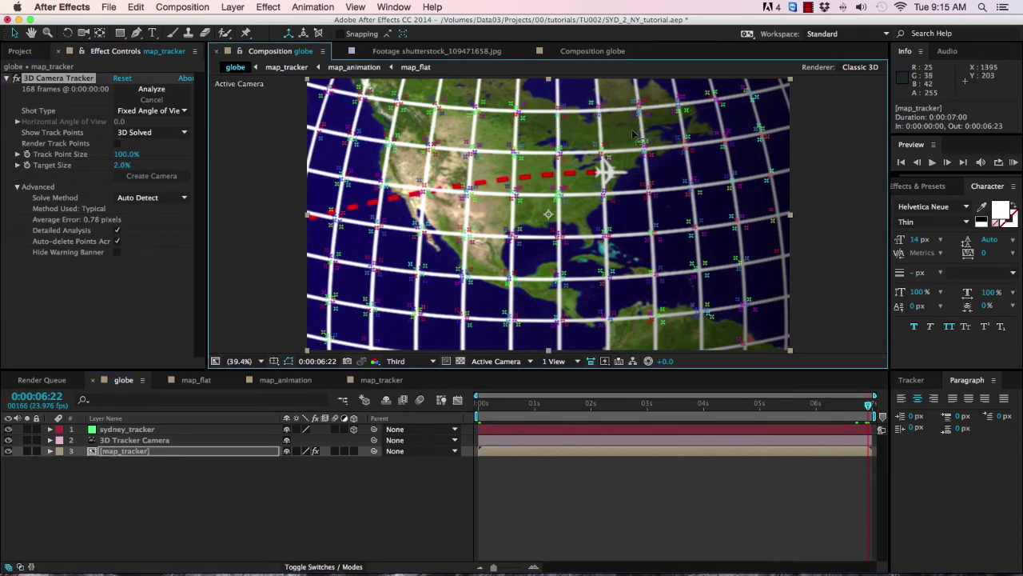
mouse_move(633, 131)
mouse_down()
mouse_move(628, 162)
mouse_move(643, 171)
mouse_move(660, 170)
mouse_move(654, 135)
mouse_up()
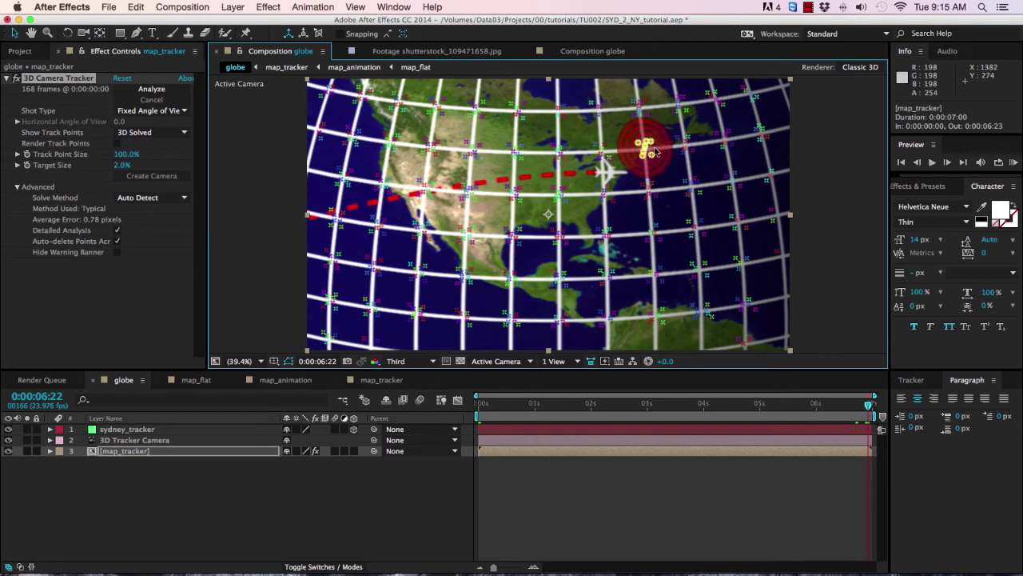
right_click(653, 150)
click(687, 187)
Rename the null beside New York "new york_tracker".
click(136, 430)
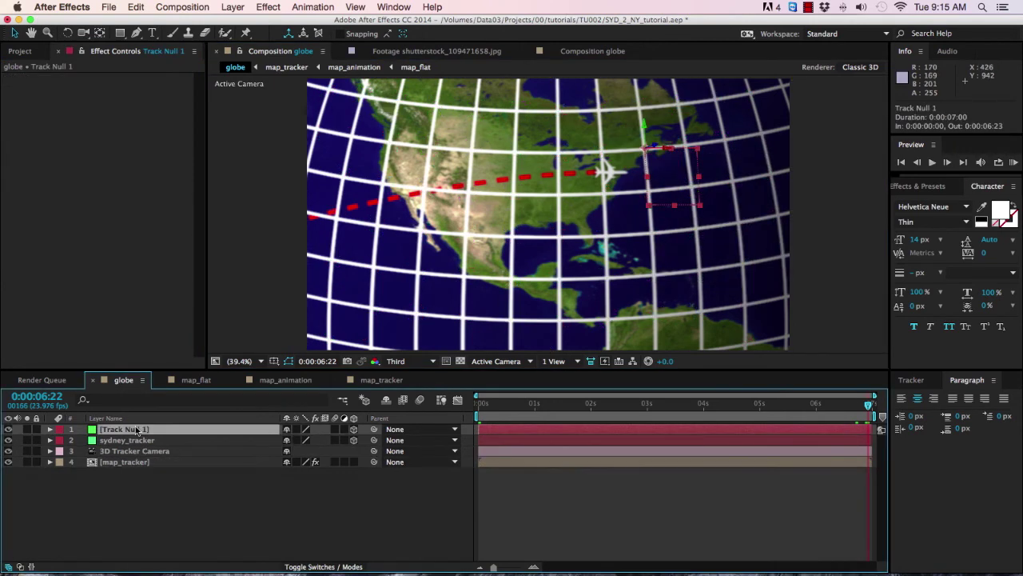
key(Return)
text(new york_tra)
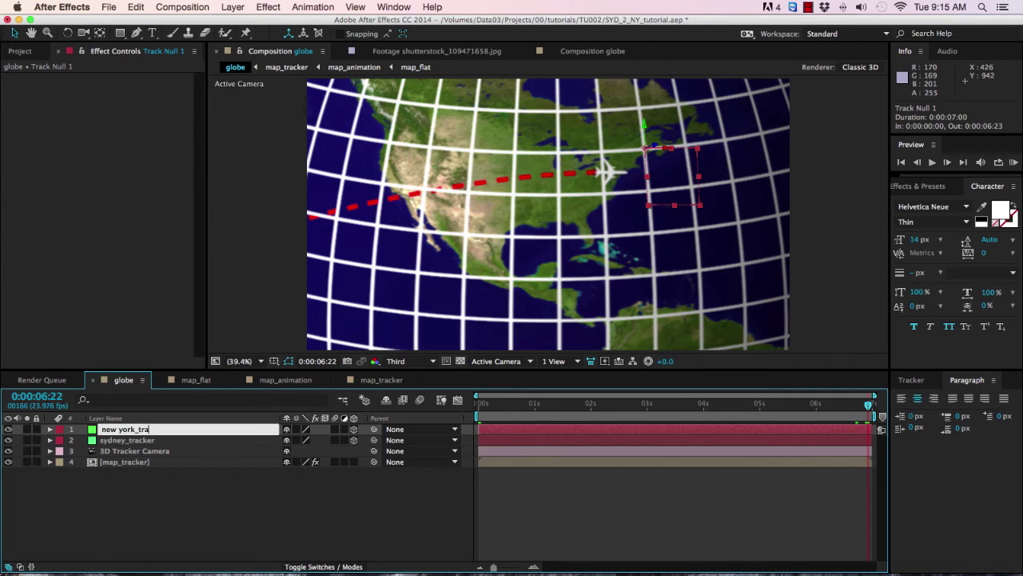
text(cker)
key(Return)
At 0:00:02:15, create a null from track points in the North Pacific and rename it "NPO_tracker".
drag(868, 408, 625, 431)
click(123, 462)
click(70, 78)
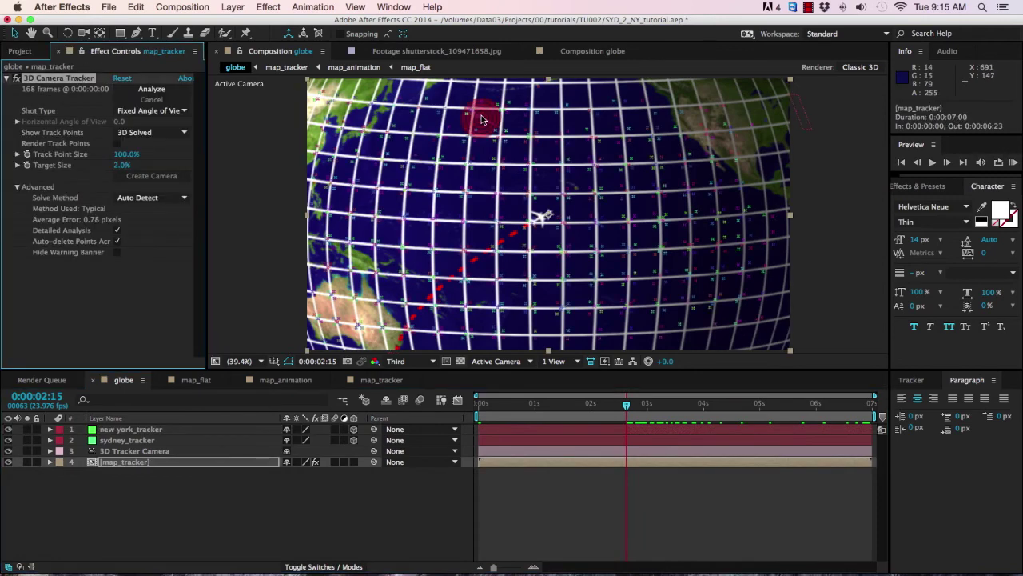
right_click(506, 138)
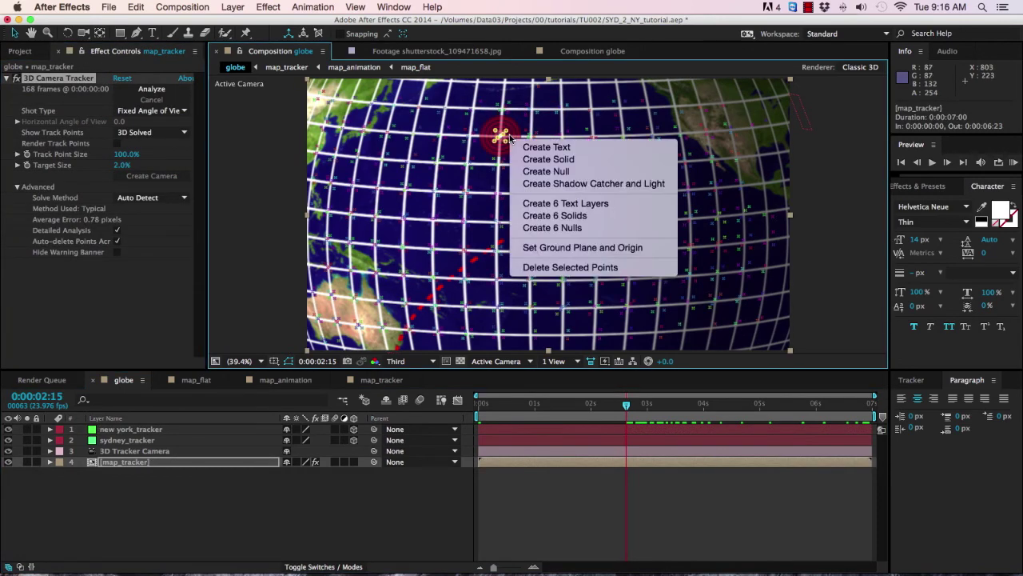
click(544, 173)
key(Return)
text(NPO)
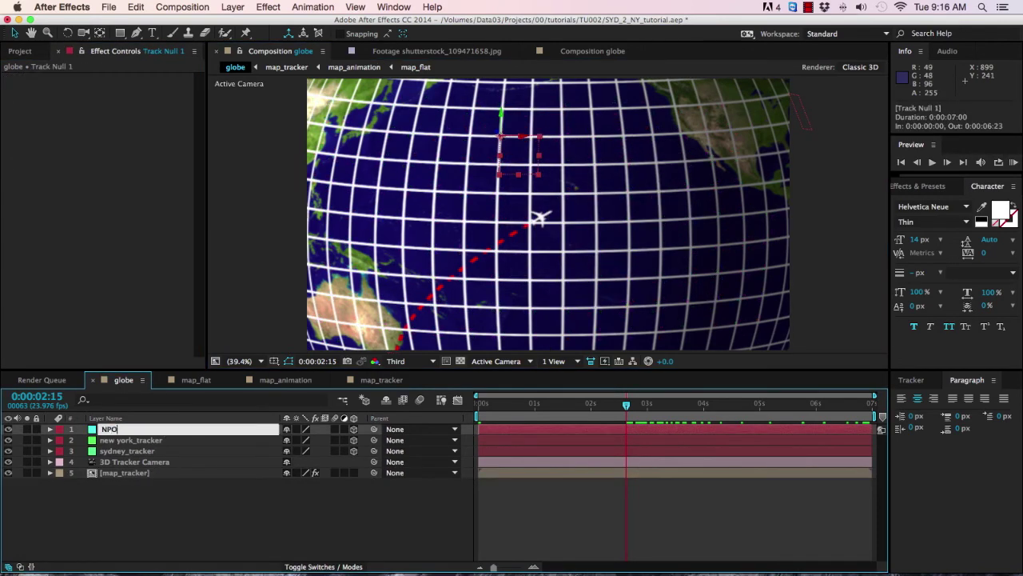
text(_tracker)
key(Return)
Create a null from track points at a South Pacific grid intersection and rename it "SPO_tracker".
click(140, 472)
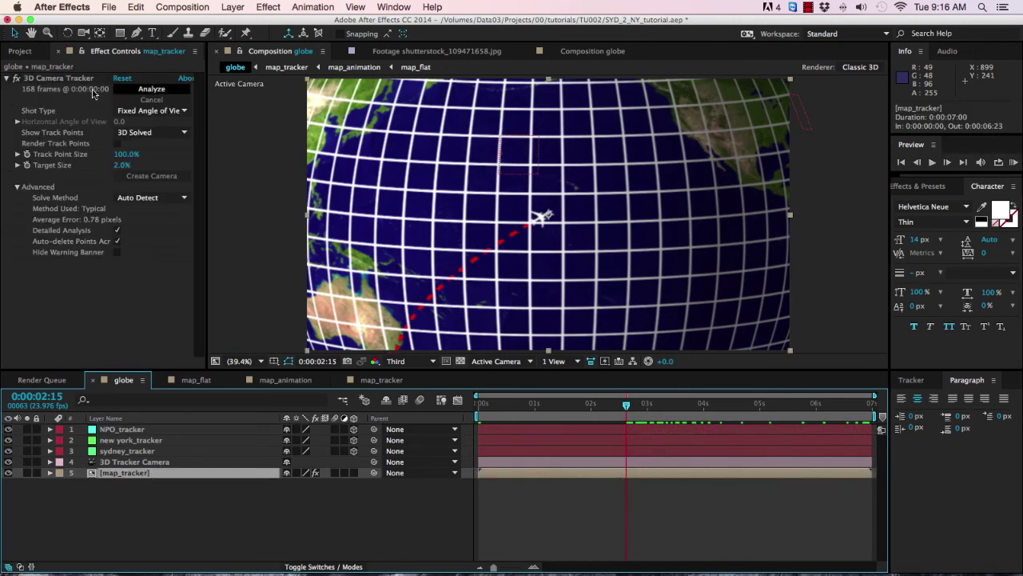
click(632, 274)
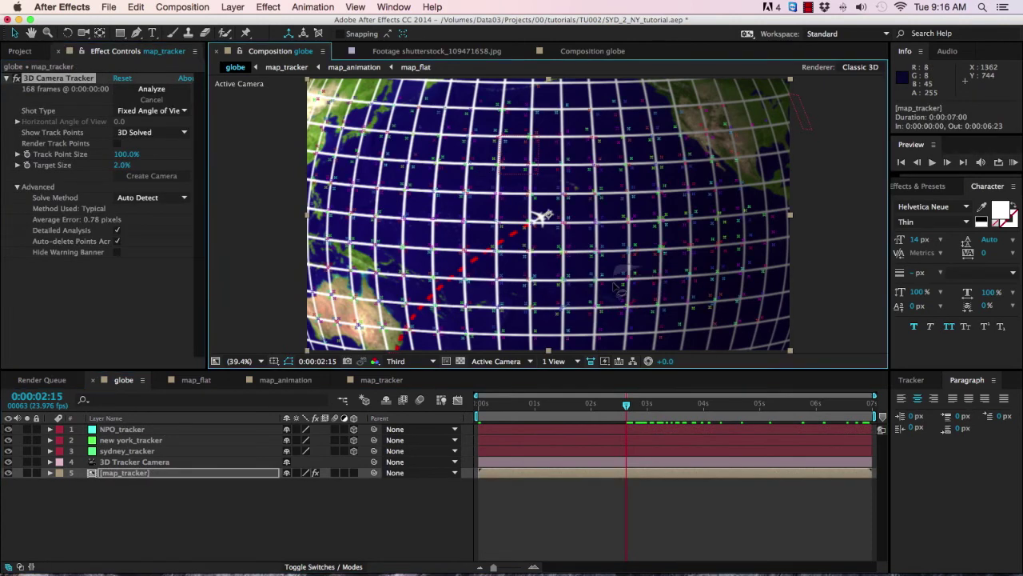
right_click(631, 278)
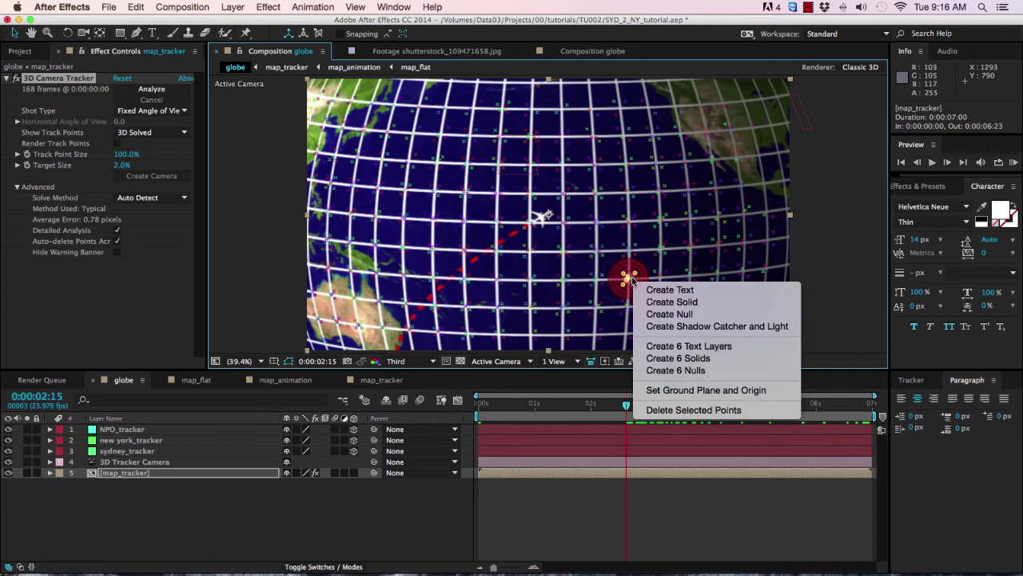
click(673, 314)
click(190, 429)
key(Return)
text(SPO)
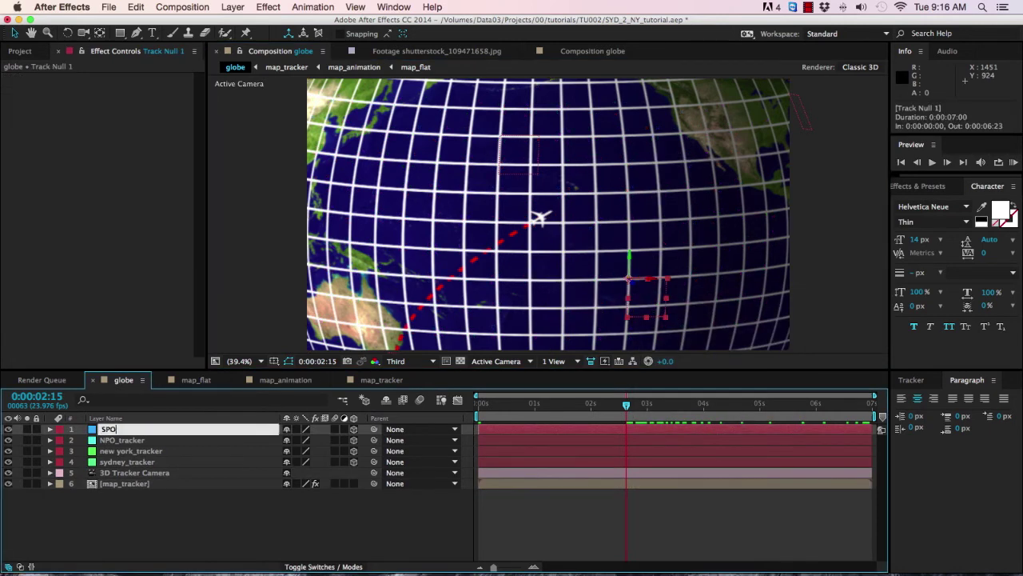
text(_tracker)
key(Return)
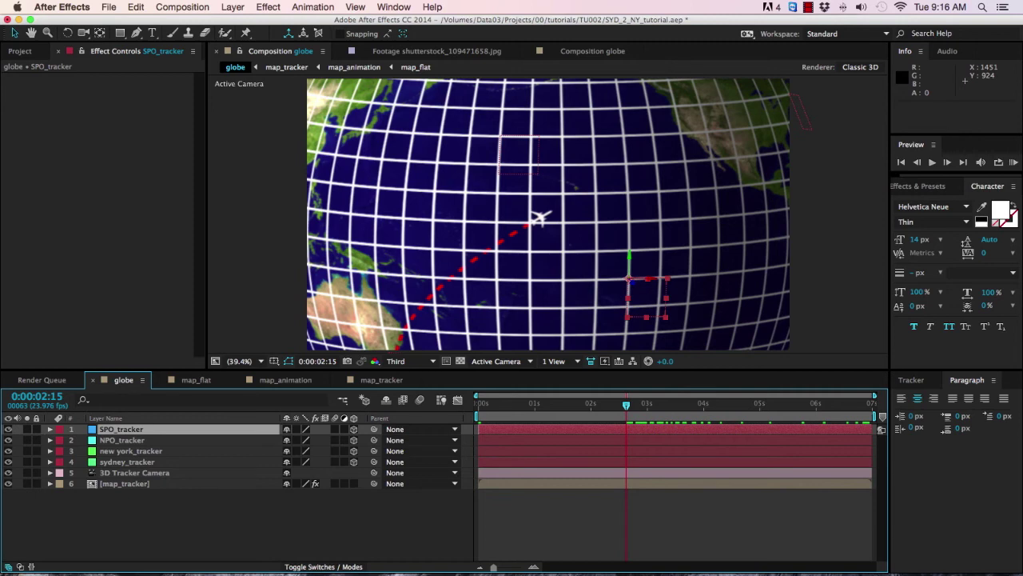
Go to the first frame, hide the grid layer in the map_animation composition, and return to the globe composition.
click(624, 405)
key(Home)
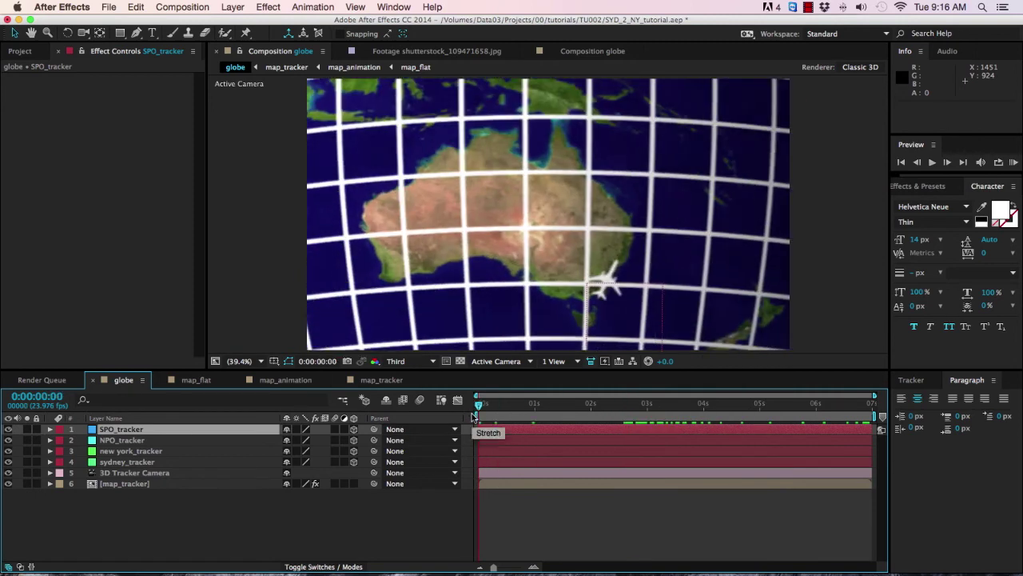
click(393, 382)
click(300, 382)
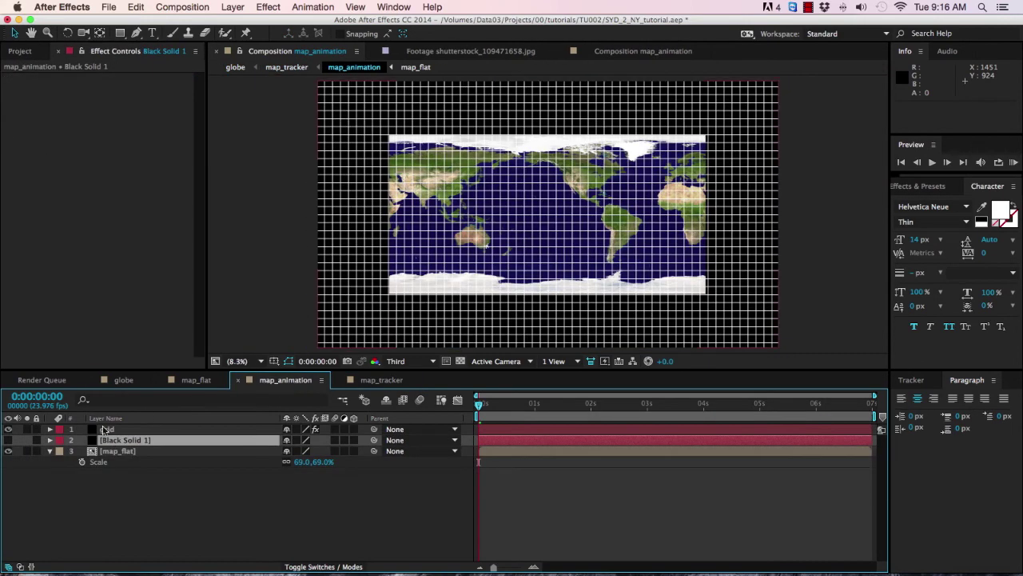
click(9, 429)
click(124, 381)
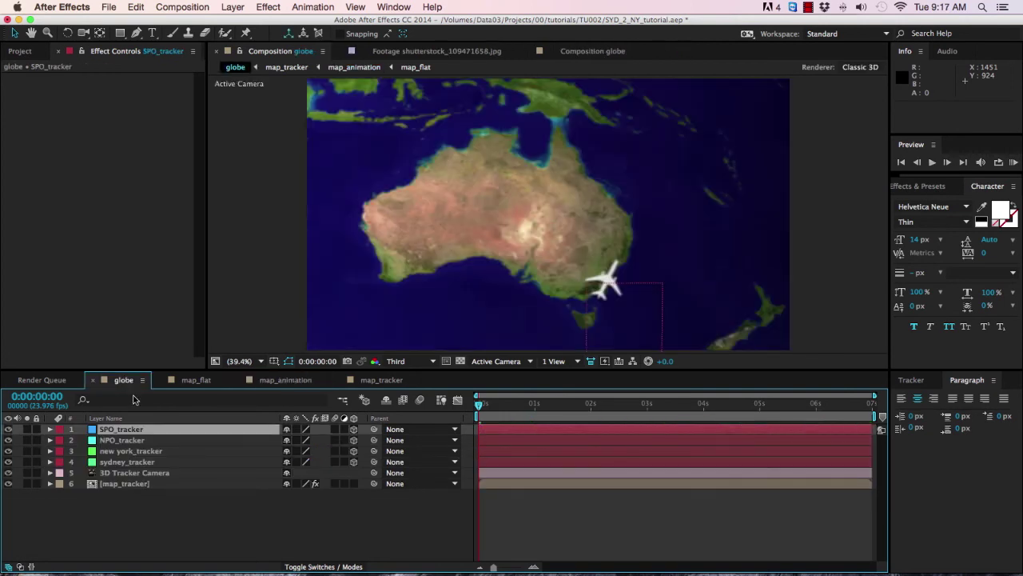
Add a text layer reading "SYDNEY" above the plane and set its font size to 115 px.
key(super+t)
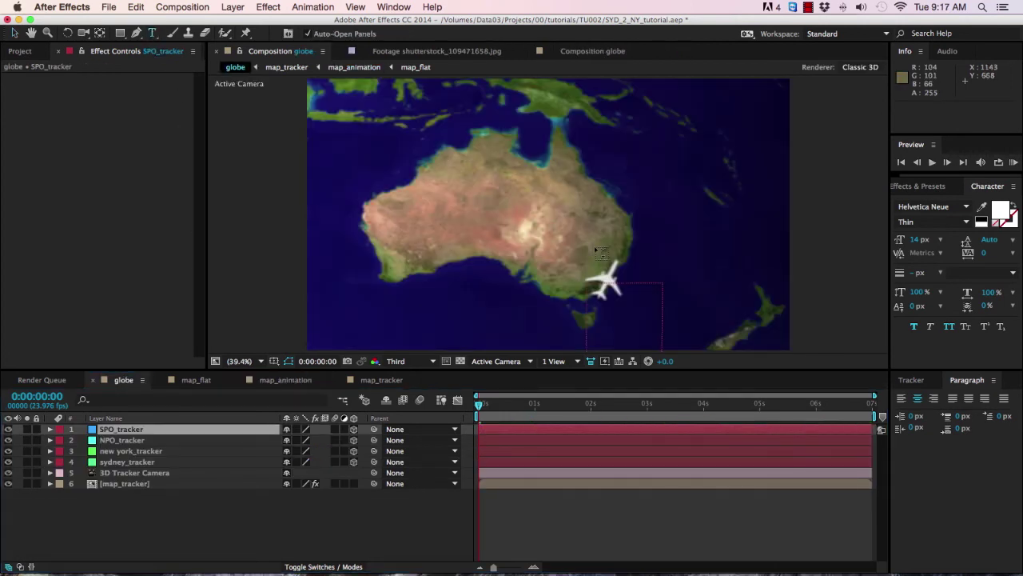
click(602, 252)
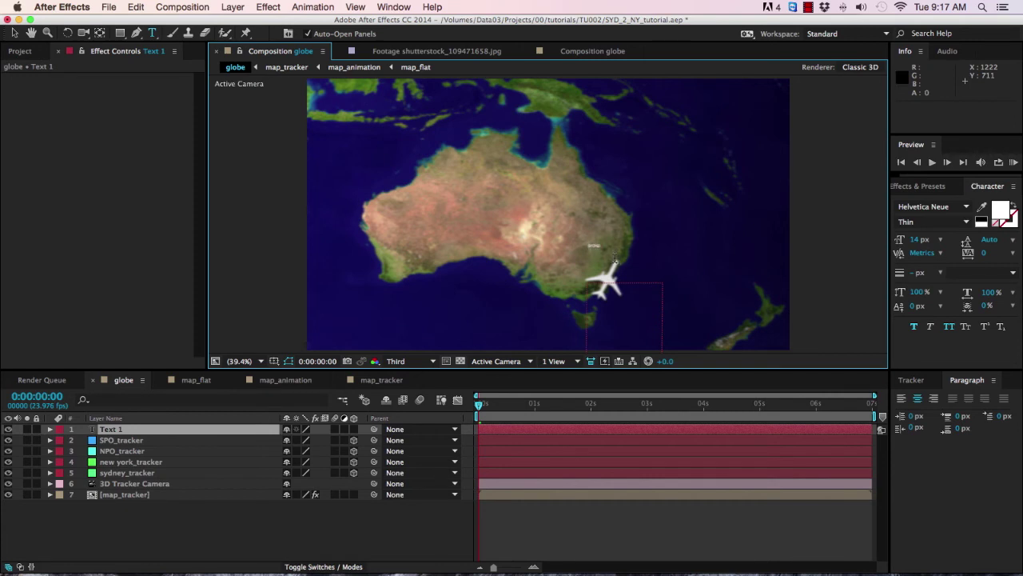
drag(919, 239, 984, 241)
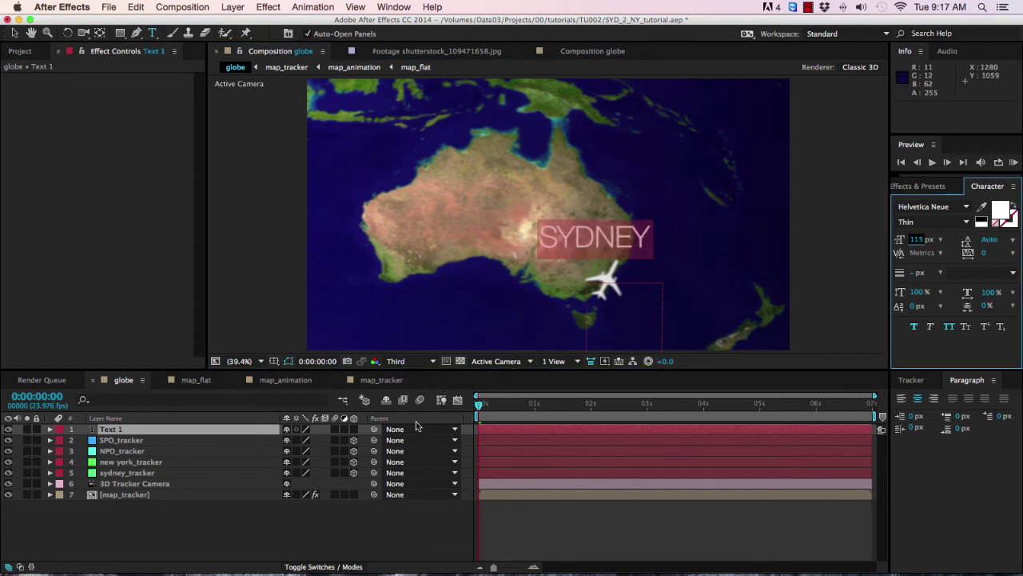
Parent the sydney text layer to sydney_tracker and make it a 3D layer.
click(375, 430)
drag(375, 430, 141, 473)
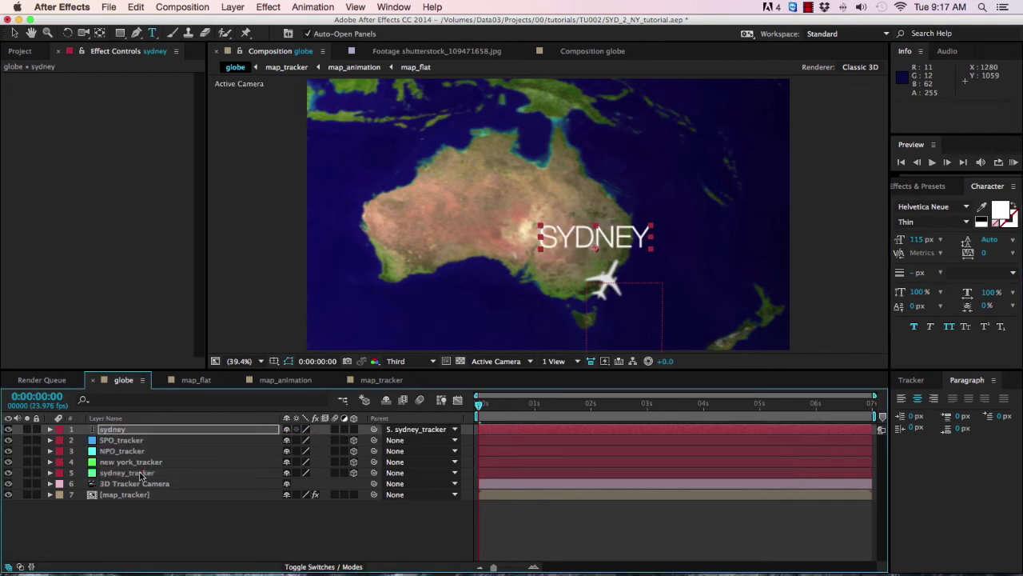
click(353, 429)
Set the sydney layer's position to 0, 0, 0 and reduce its scale to 6%.
key(p)
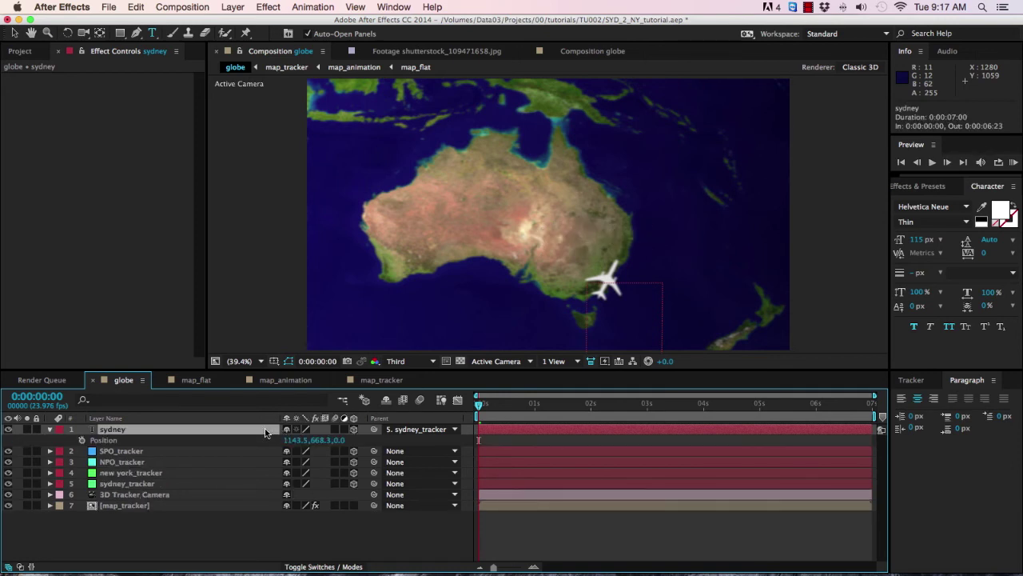
click(299, 440)
text(0)
key(Tab)
text(0)
key(Tab)
text(0)
key(Tab)
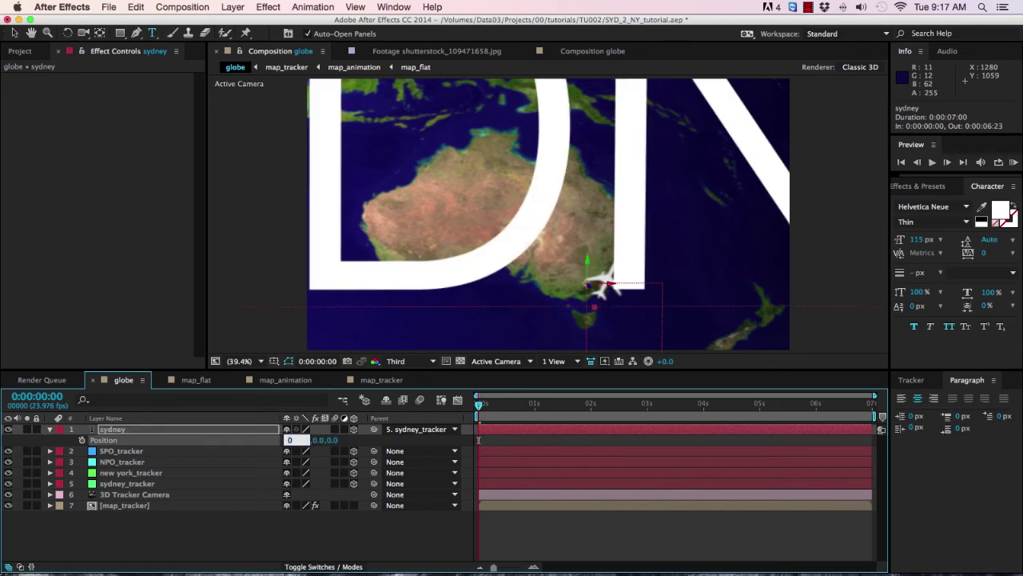
key(Return)
key(s)
drag(299, 441, 249, 446)
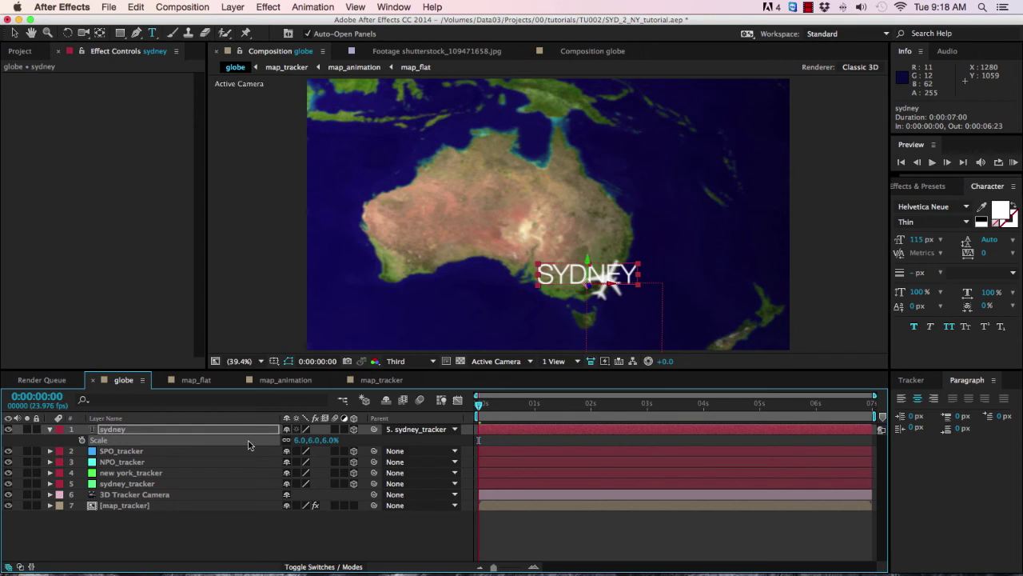
Set the sydney layer's Z position to -25 and move the text just below the plane, to Y about 7.6.
click(257, 432)
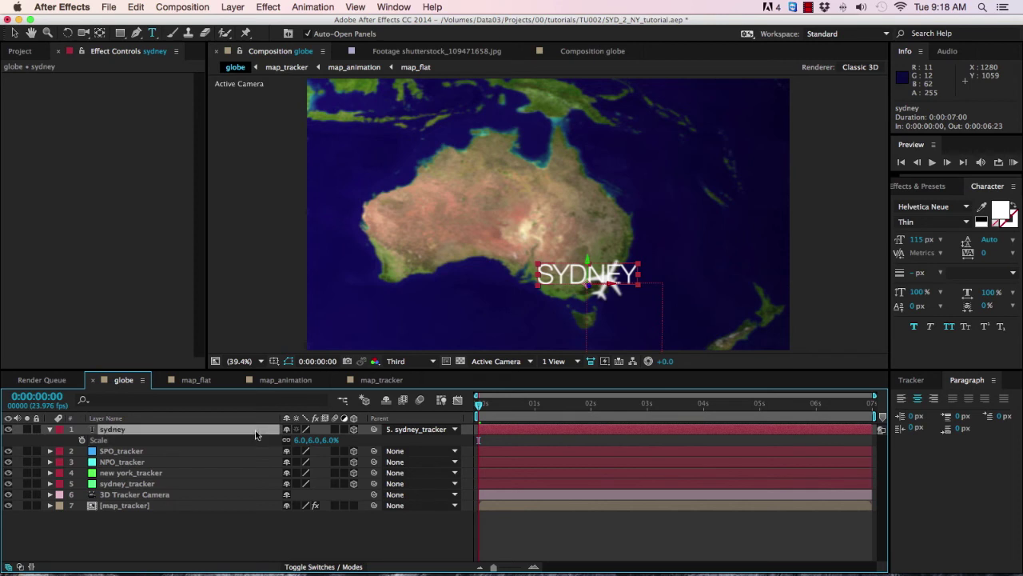
key(p)
click(318, 442)
text(-25)
key(Return)
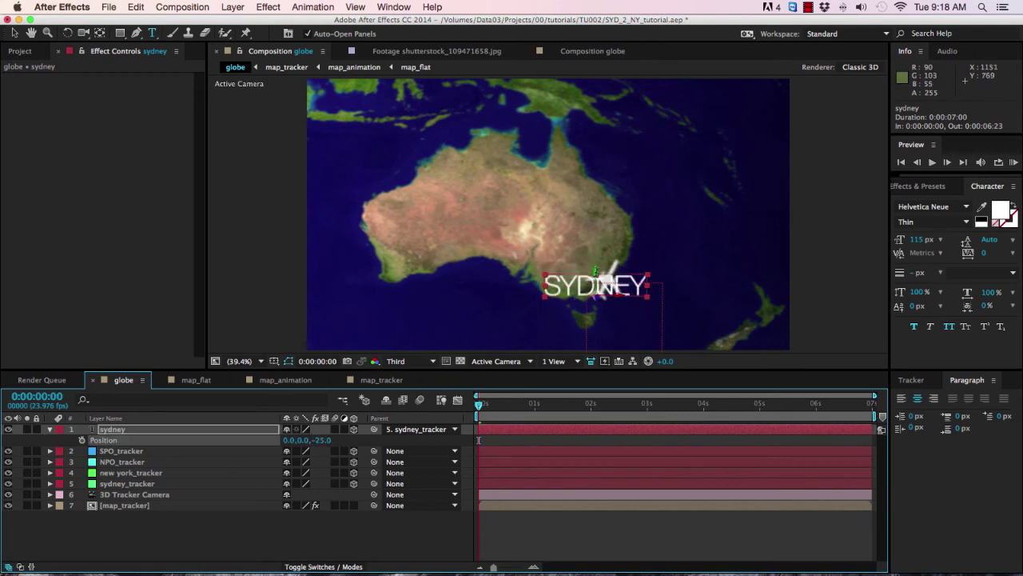
key(v)
drag(605, 282, 605, 284)
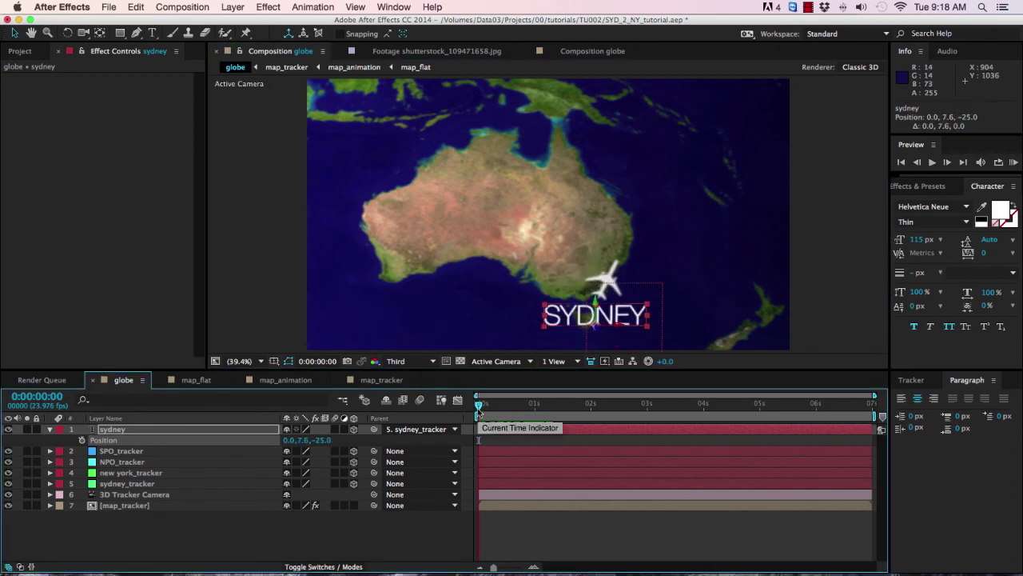
At 0:00:06:16, duplicate the sydney text layer and parent the copy to new york_tracker.
drag(480, 406, 855, 406)
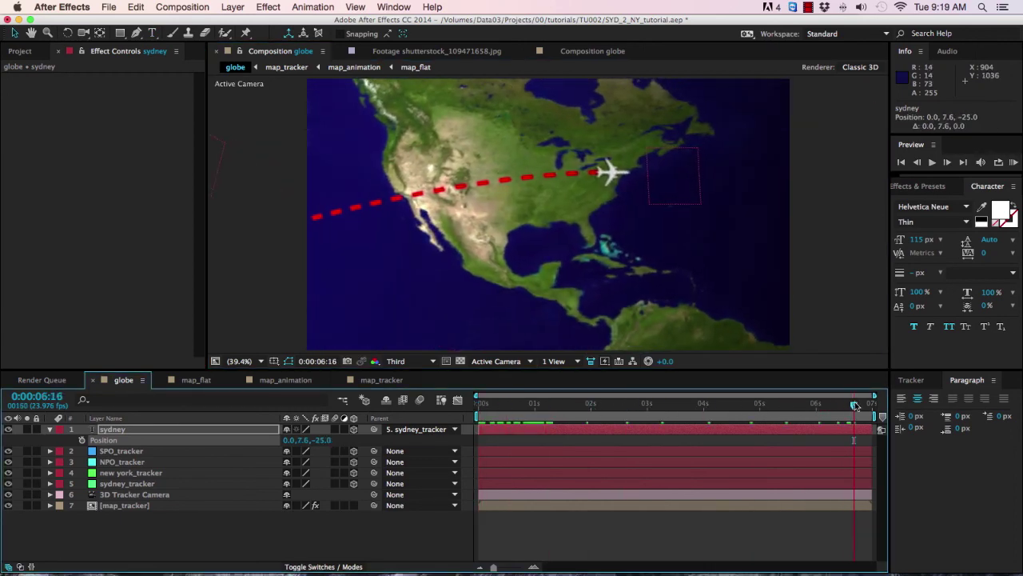
click(225, 430)
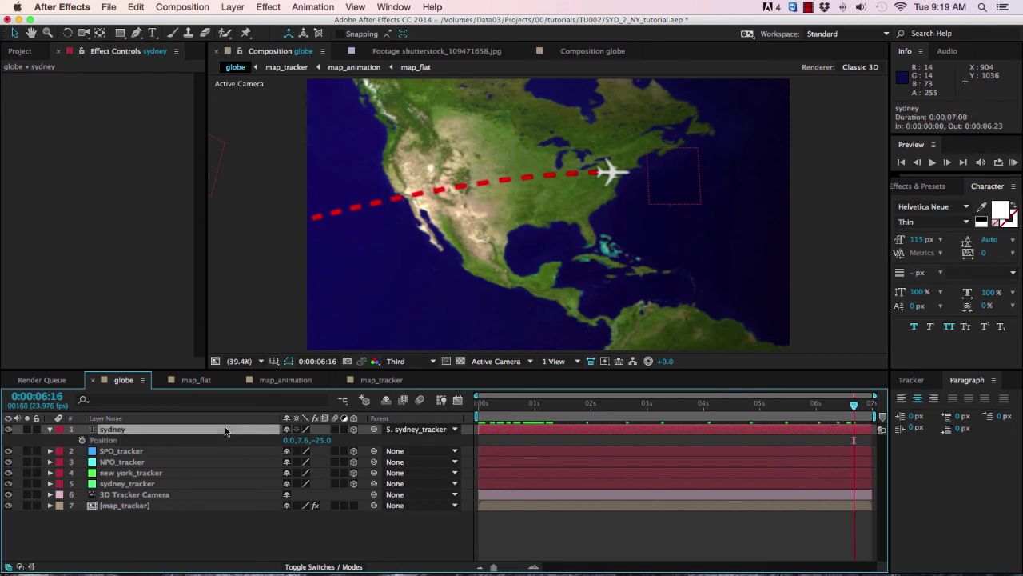
key(super+d)
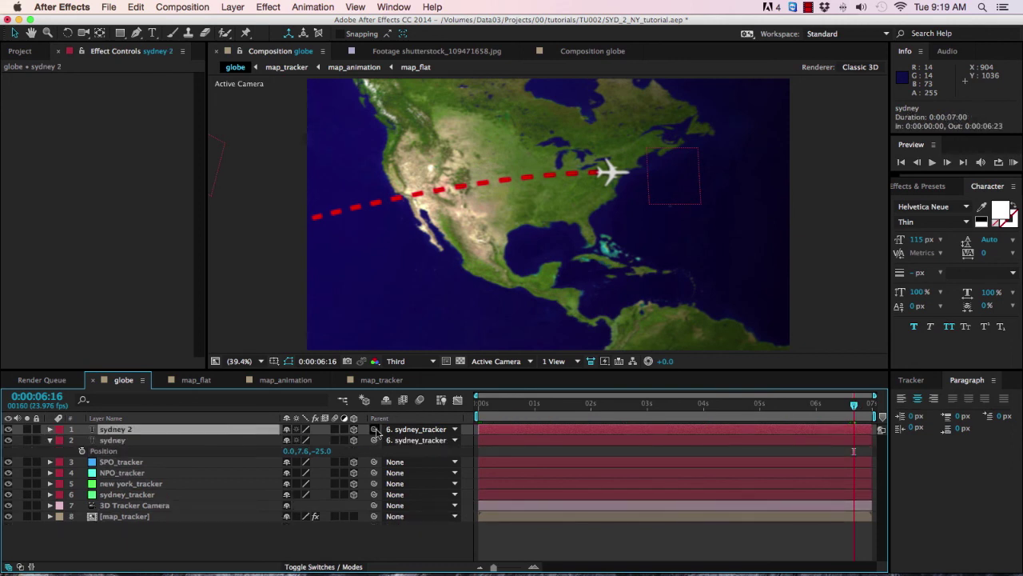
drag(374, 429, 168, 483)
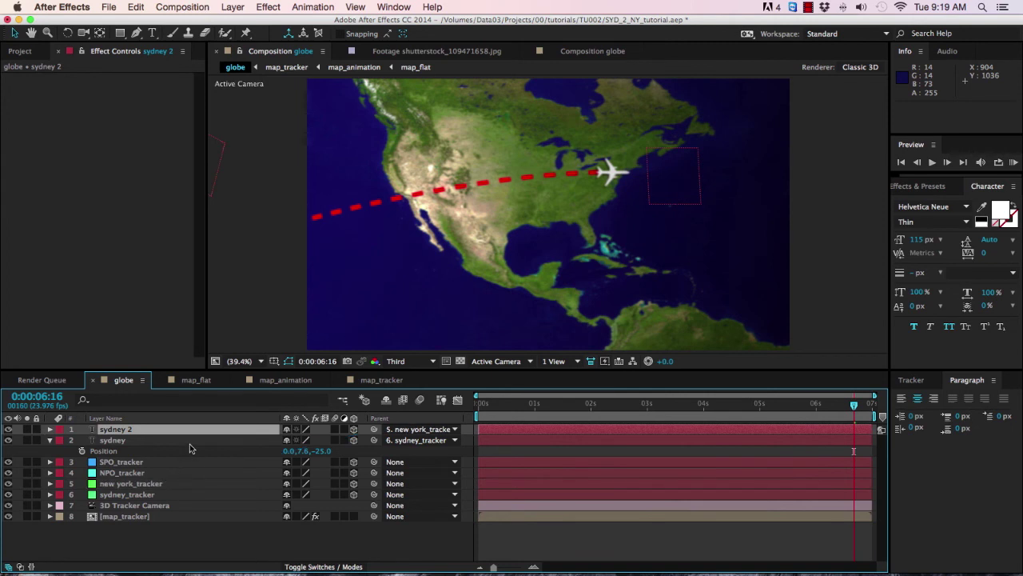
Set the position of the sydney 2 layer to 0, 0, -25.
click(192, 433)
key(p)
click(290, 442)
text(0)
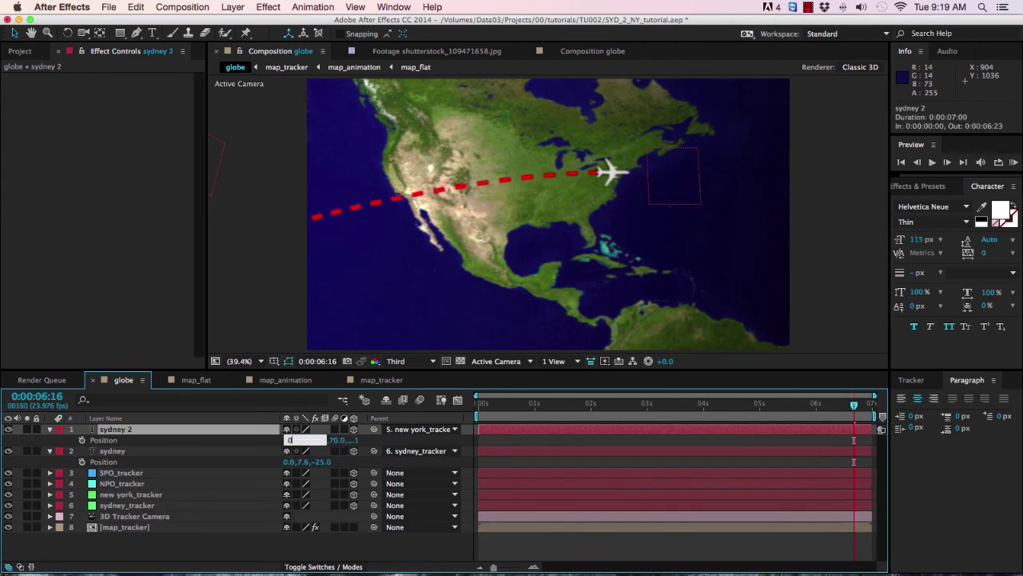
key(Tab)
text(0)
key(Tab)
text(-2)
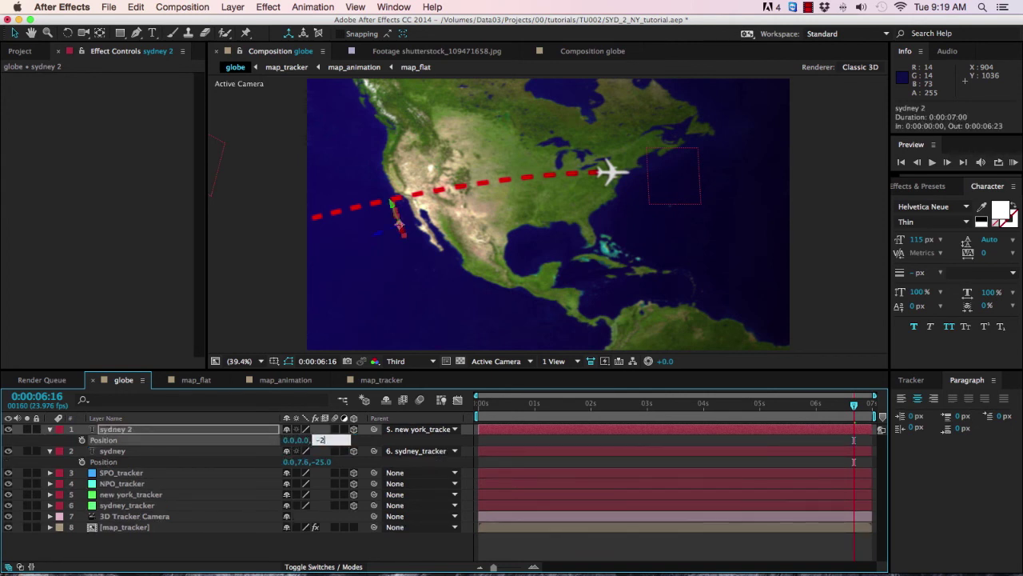
key(Tab)
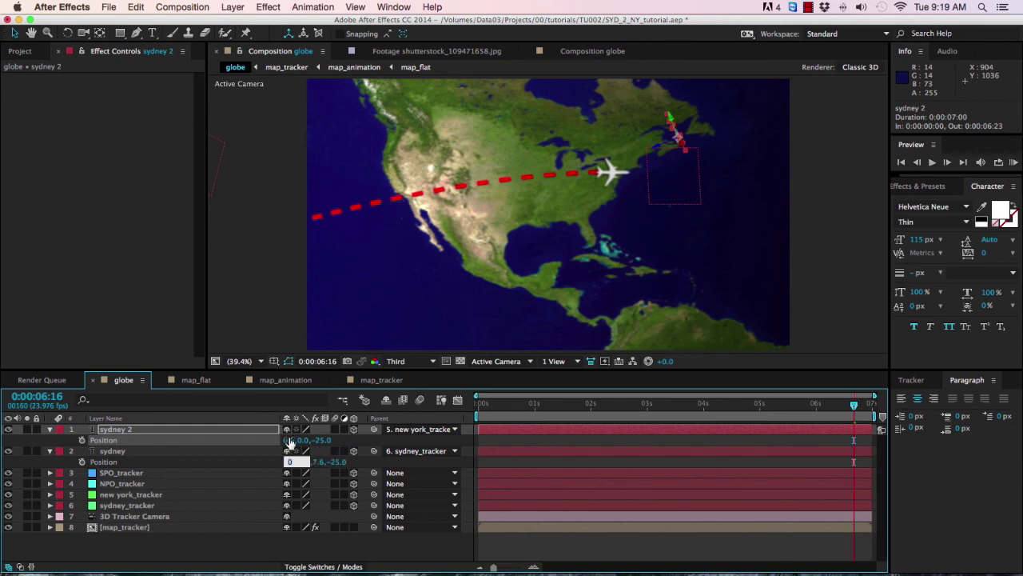
Set the orientation of the sydney 2 text layer to 0°, 0°, 0°.
click(248, 431)
key(r)
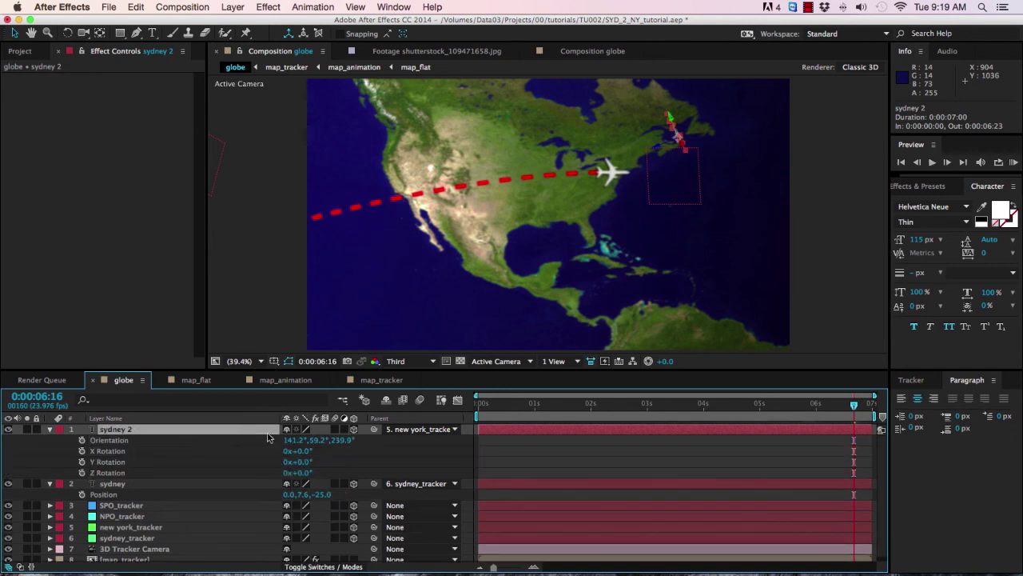
click(289, 440)
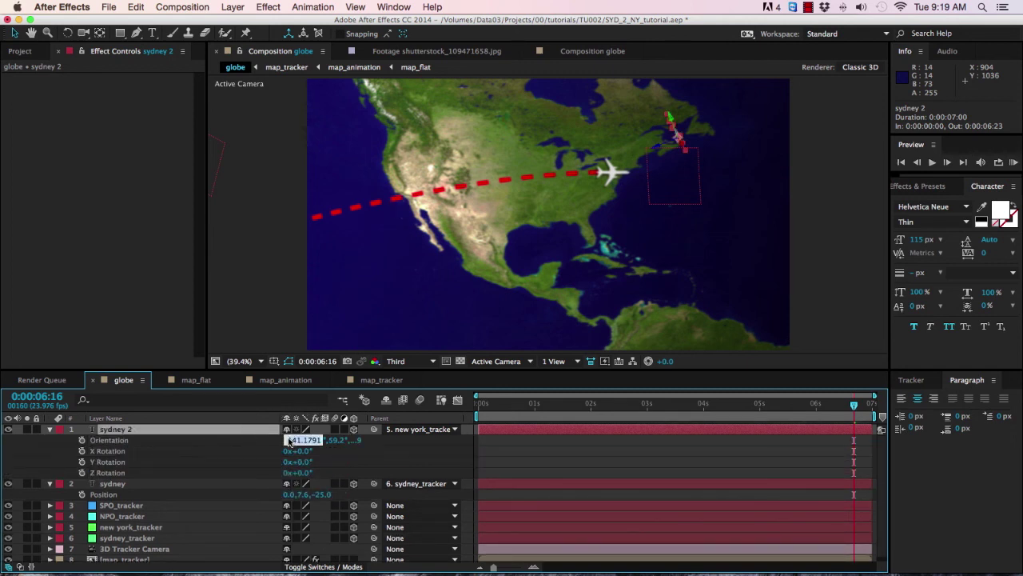
text(0)
key(Tab)
text(0)
key(Tab)
text(0)
key(Tab)
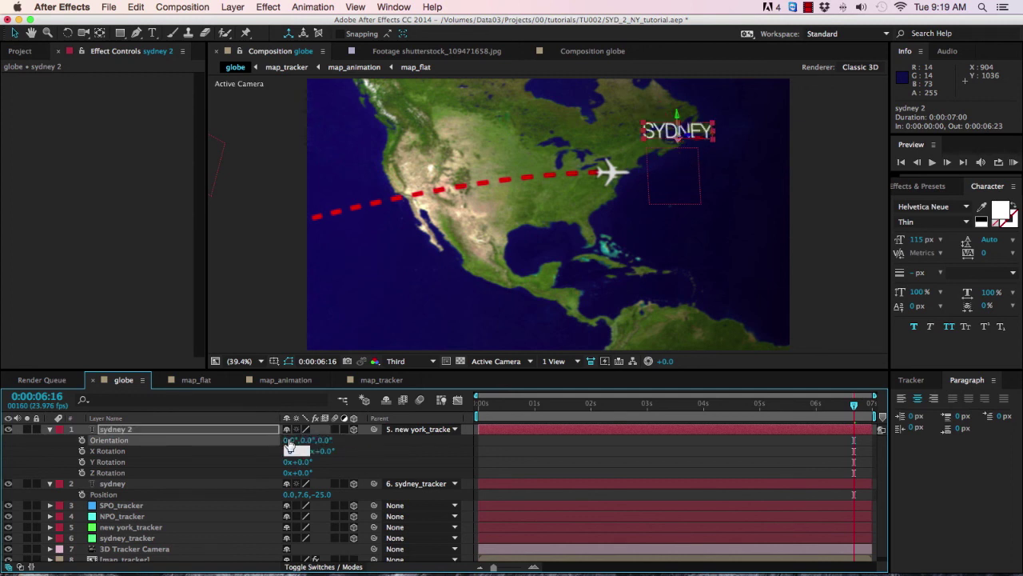
Change the sydney 2 text to NEW YORK and set its position to -6, 4, -25, nearer the plane.
double_click(678, 130)
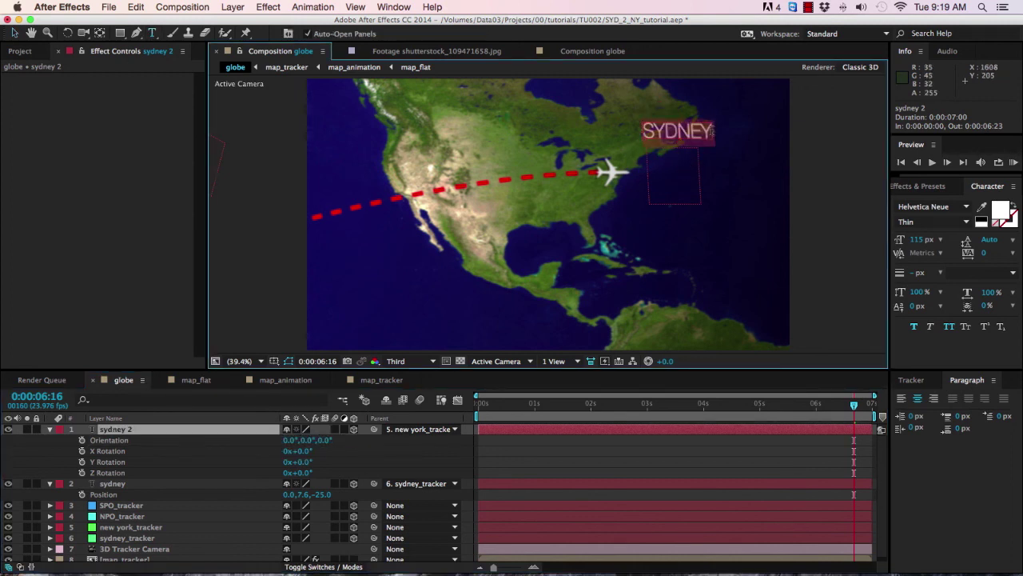
text(NEW YORK)
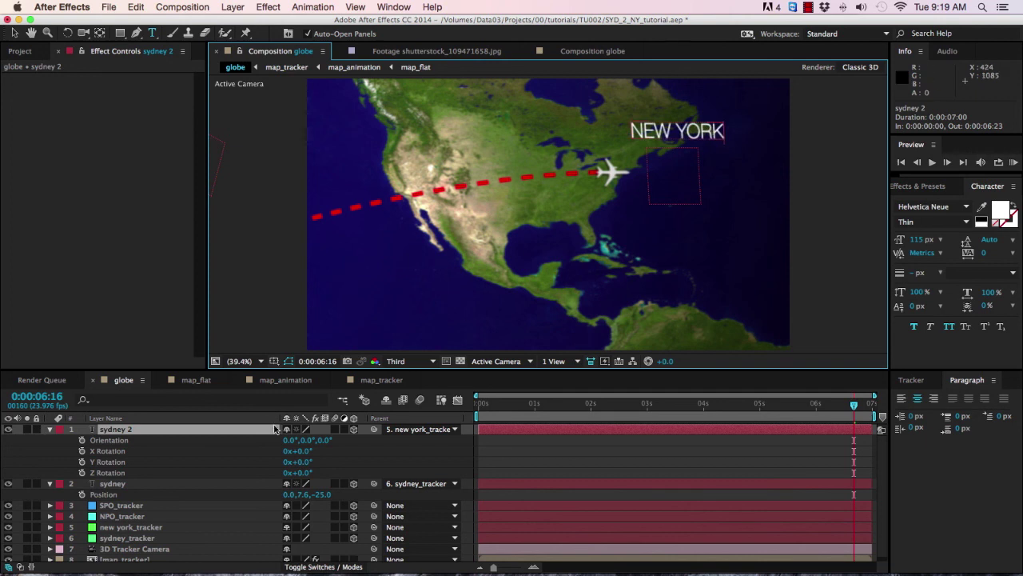
click(288, 432)
key(p)
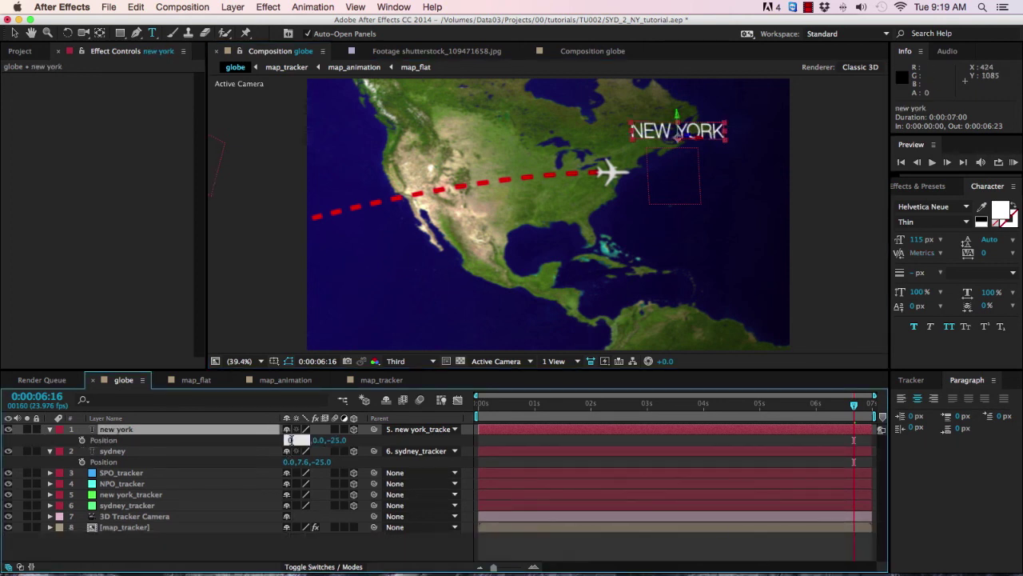
drag(288, 439, 310, 446)
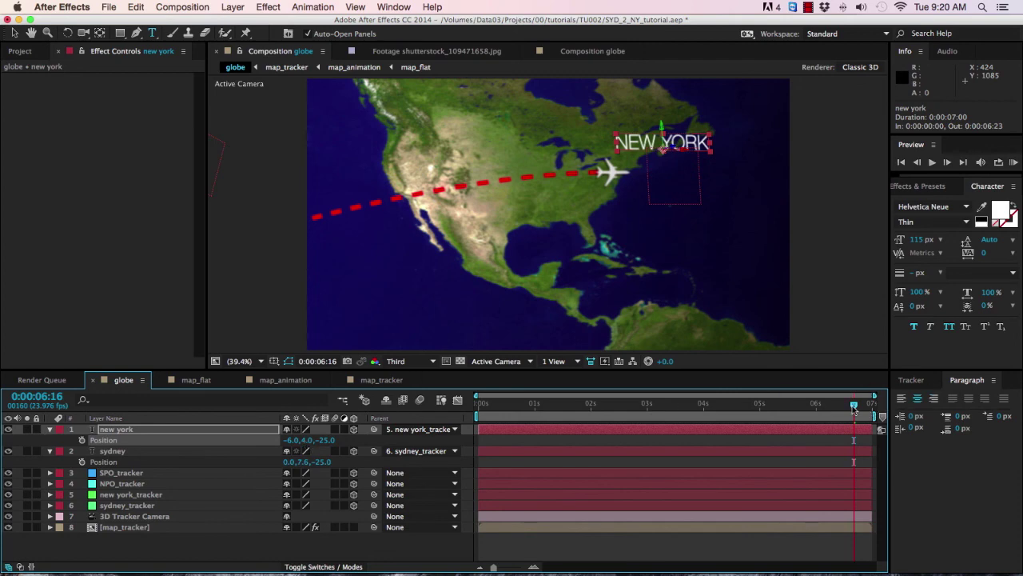
At 0:00:03:00, duplicate the new york text layer and parent the copy to NPO_tracker.
drag(854, 407, 647, 409)
click(201, 431)
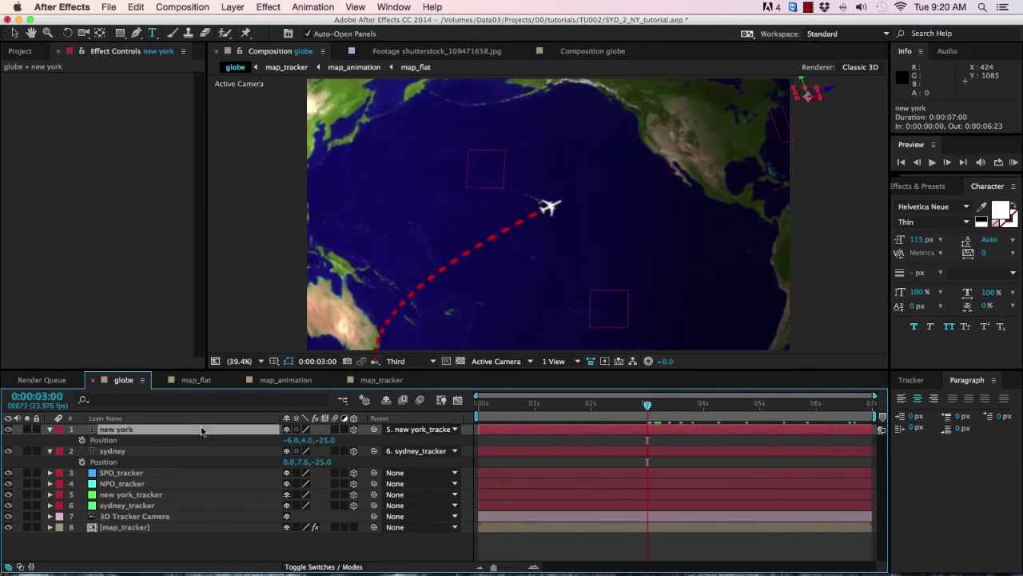
key(super+d)
drag(374, 430, 185, 494)
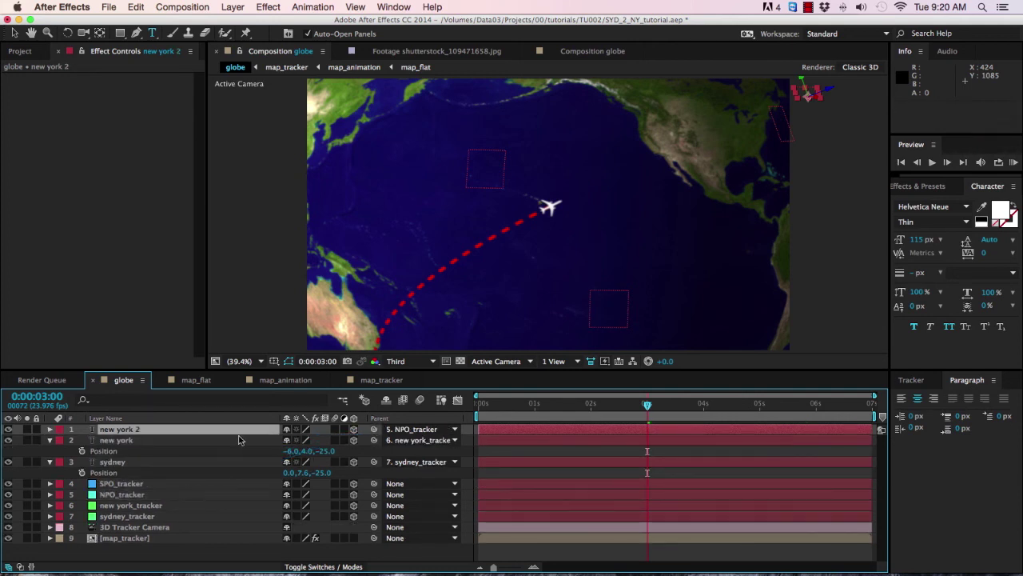
Set the position of the new york 2 layer to 0, 0, -25.
key(p)
click(294, 441)
text(0)
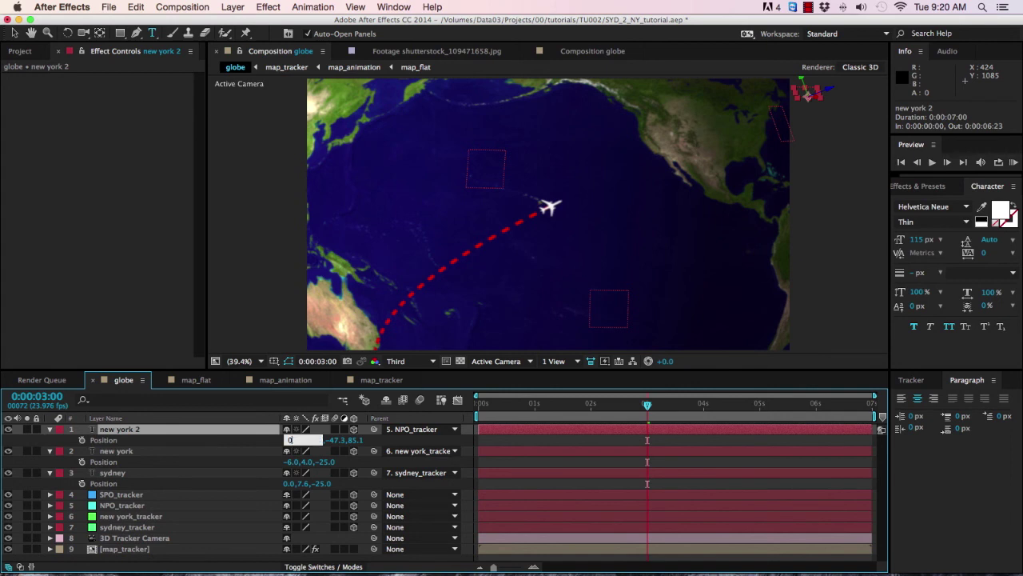
key(Tab)
text(0)
key(Tab)
text(-2)
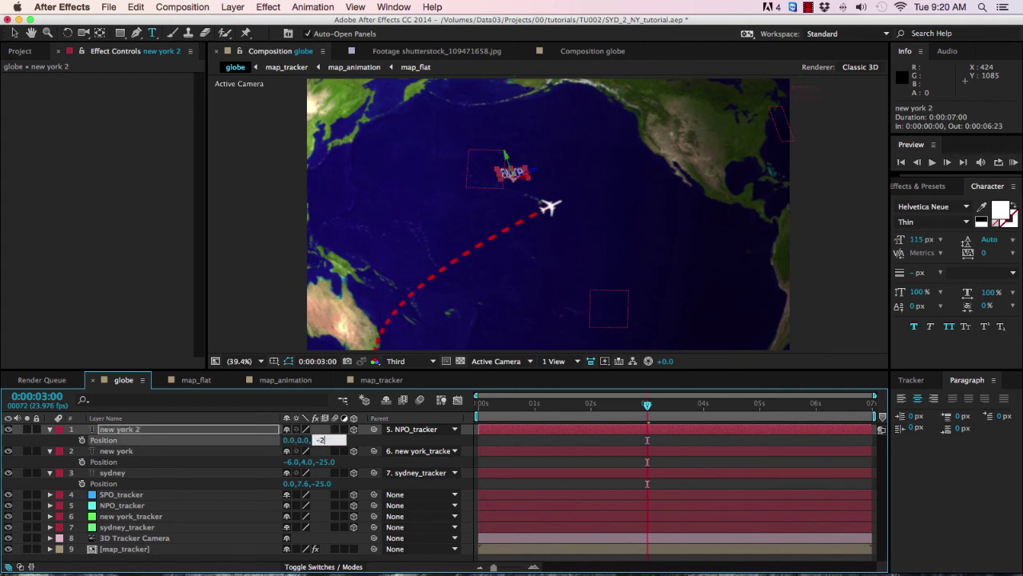
text(5)
key(Tab)
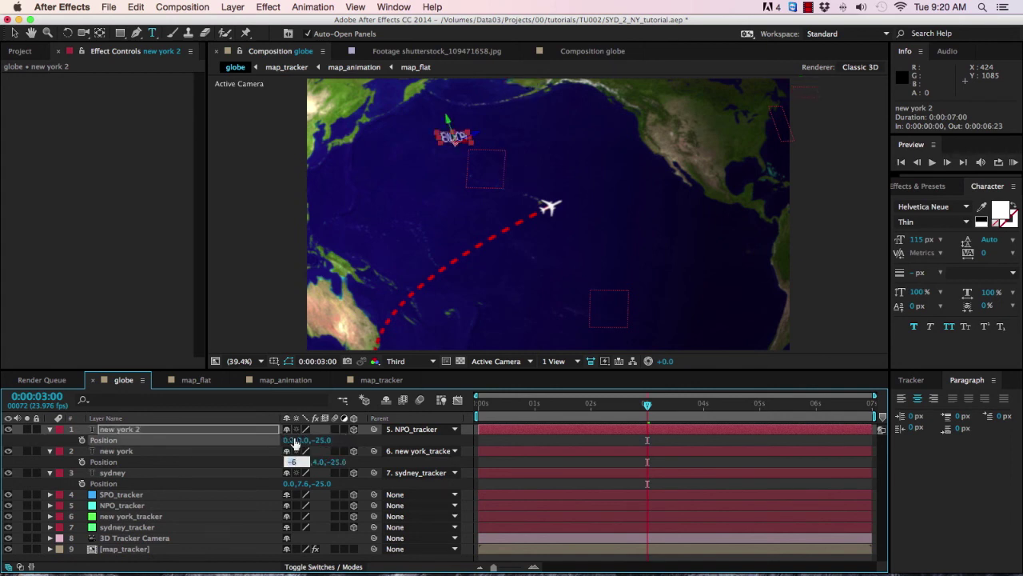
key(Return)
Set the orientation of the new york 2 layer to 0°, 0°, 0°.
key(r)
drag(295, 440, 295, 441)
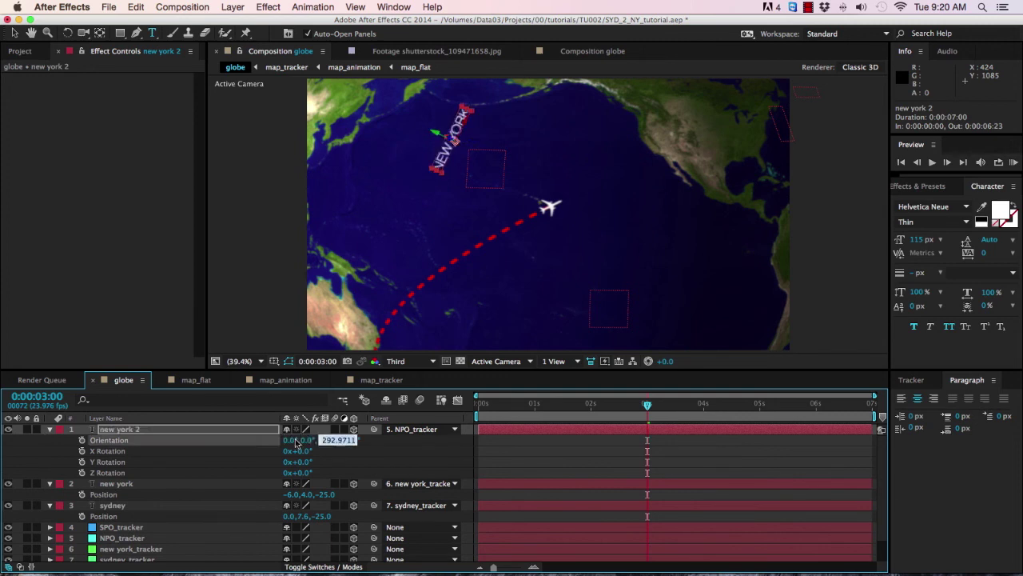
text(0)
key(Tab)
Replace the new york 2 text with NORTH PACIFIC OCEAN on two lines, breaking after NORTH.
click(152, 33)
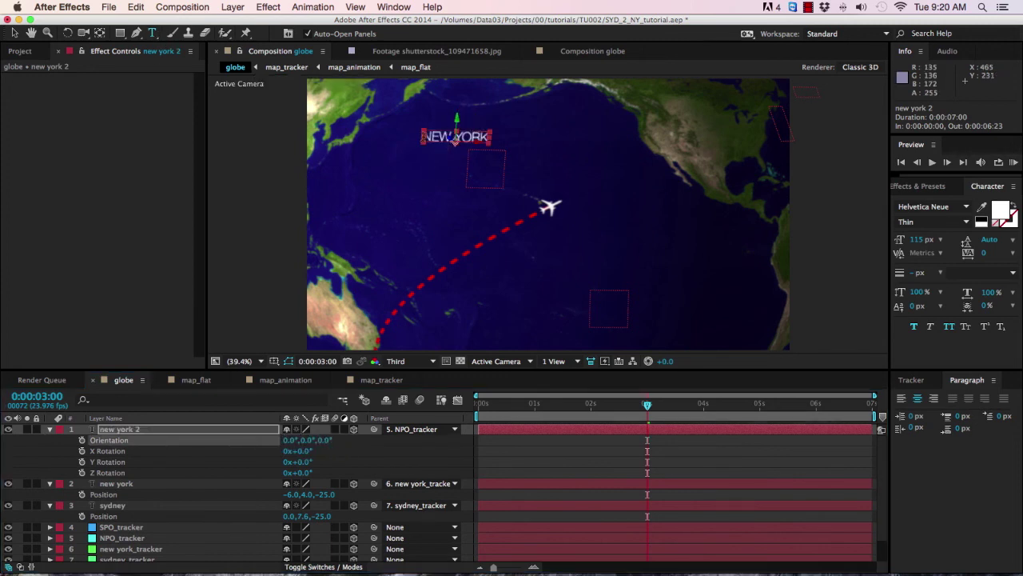
drag(422, 136, 515, 144)
text(NORTh pacific ocean)
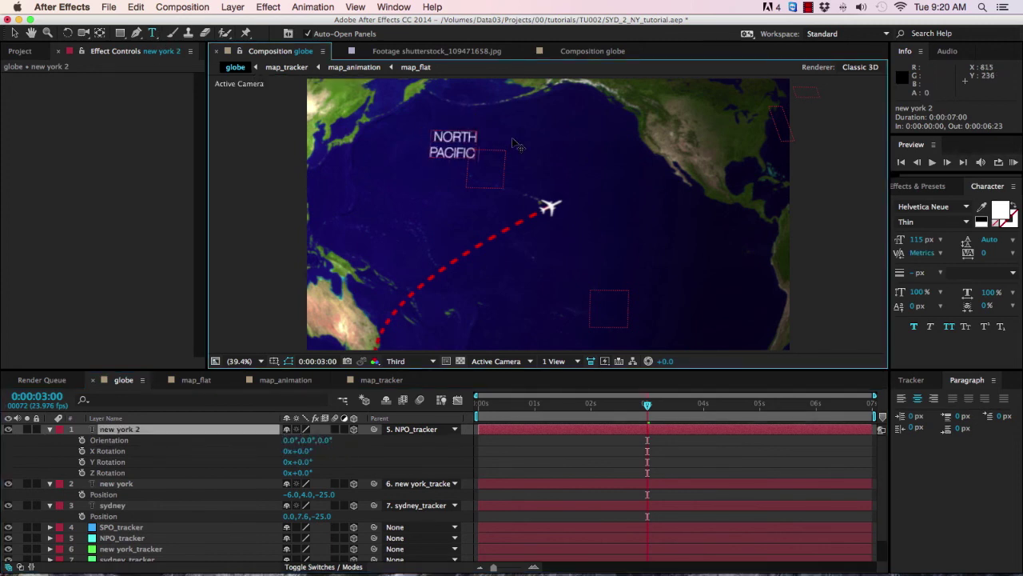
Duplicate the north pacific ocean text layer and parent the copy to SPO_tracker.
click(209, 433)
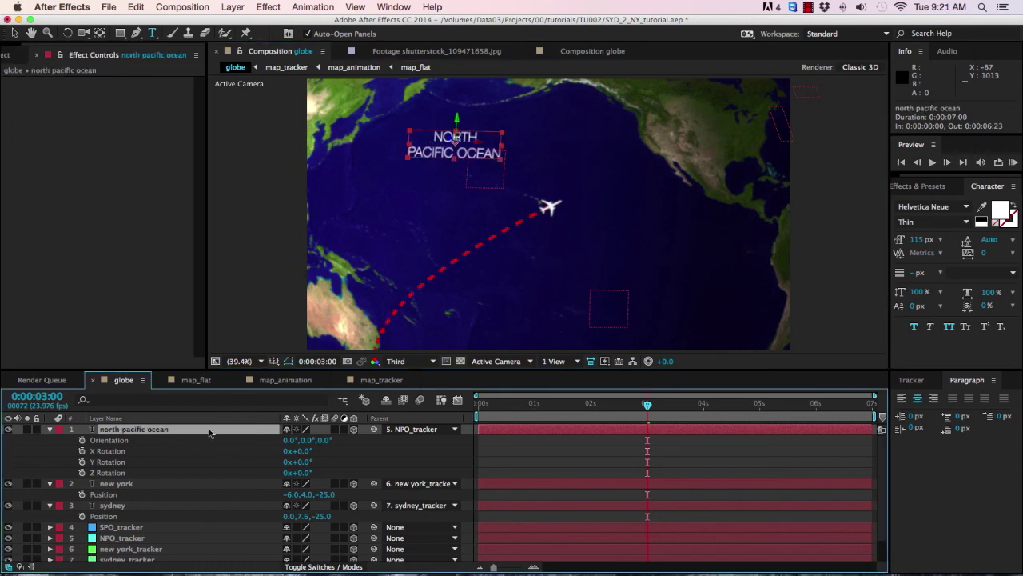
key(super+d)
key(p)
drag(374, 429, 128, 548)
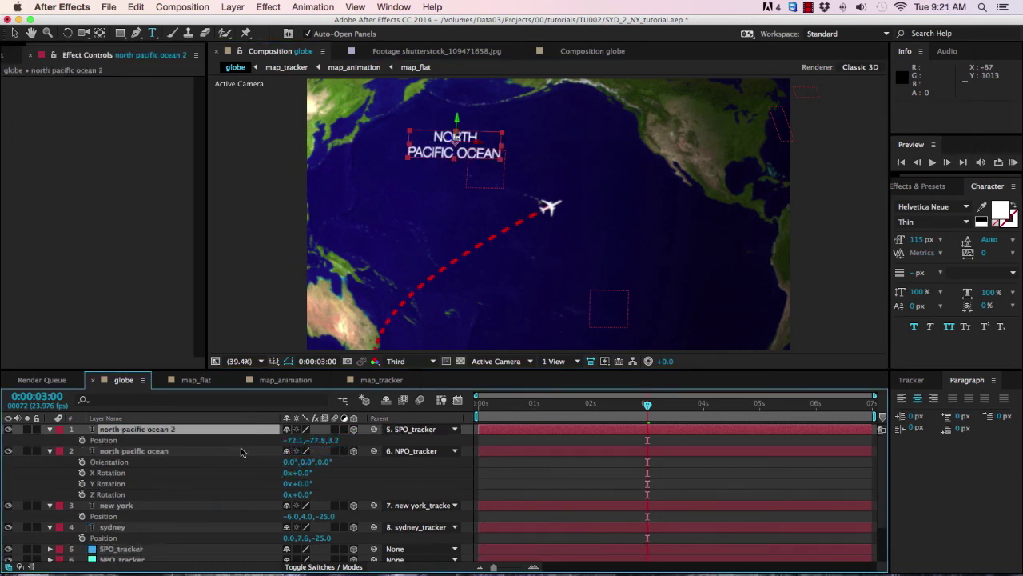
Set the position of the north pacific ocean 2 layer to 0, 0, -25.
click(289, 441)
text(0)
key(Tab)
text(0)
key(Tab)
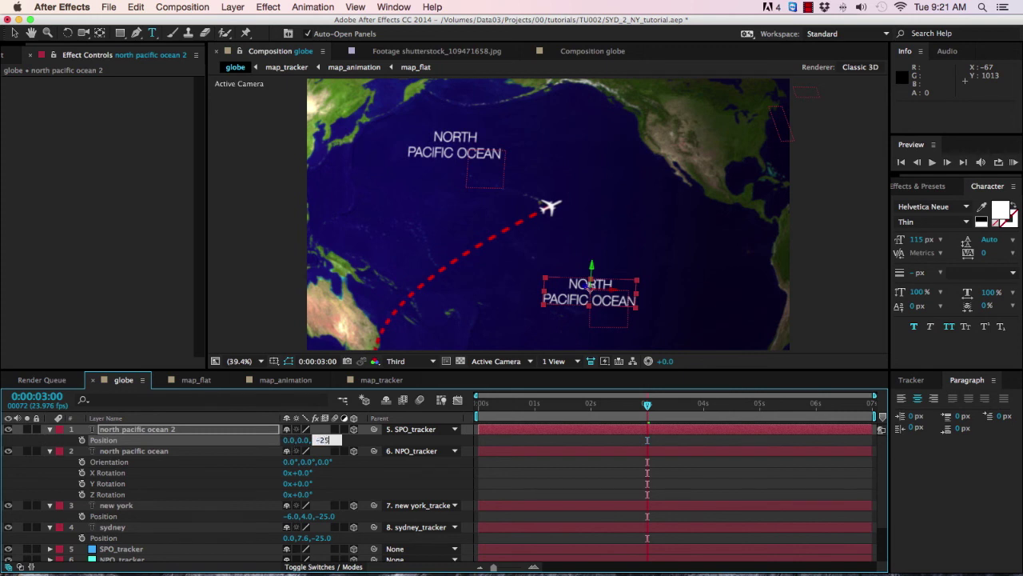
key(Tab)
Set the orientation of the north pacific ocean 2 layer to 0°, 0°, 0°.
click(267, 432)
key(r)
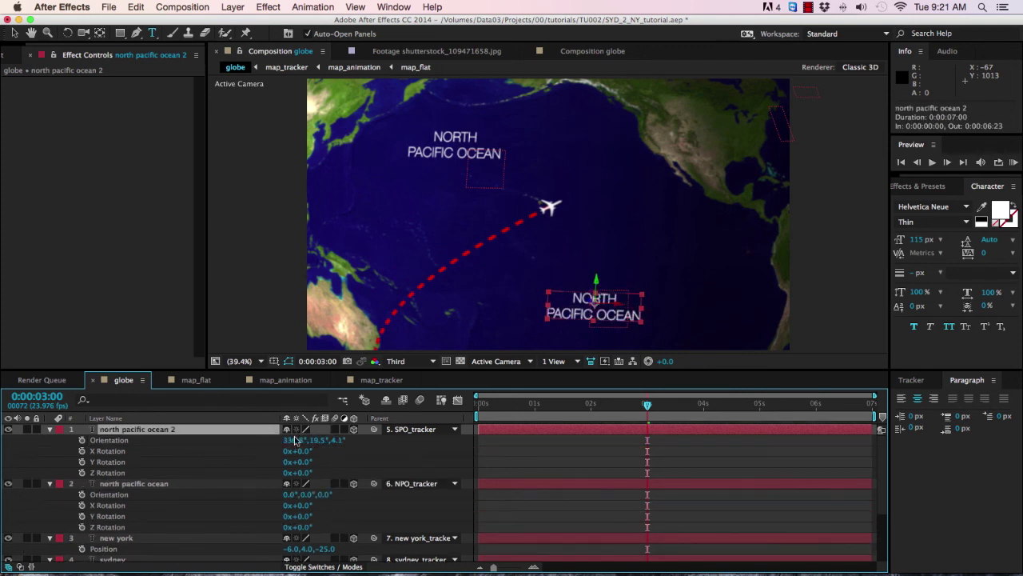
click(290, 441)
text(0)
key(Tab)
text(0)
key(Tab)
text(0)
key(Tab)
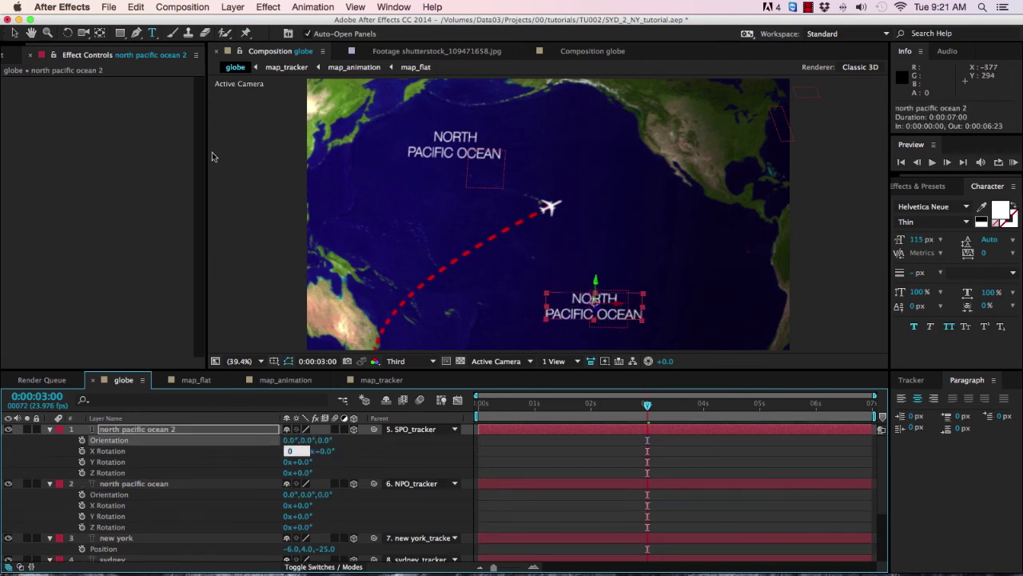
Change the word NORTH to SOUTH in the north pacific ocean 2 text.
double_click(595, 297)
text(SOU)
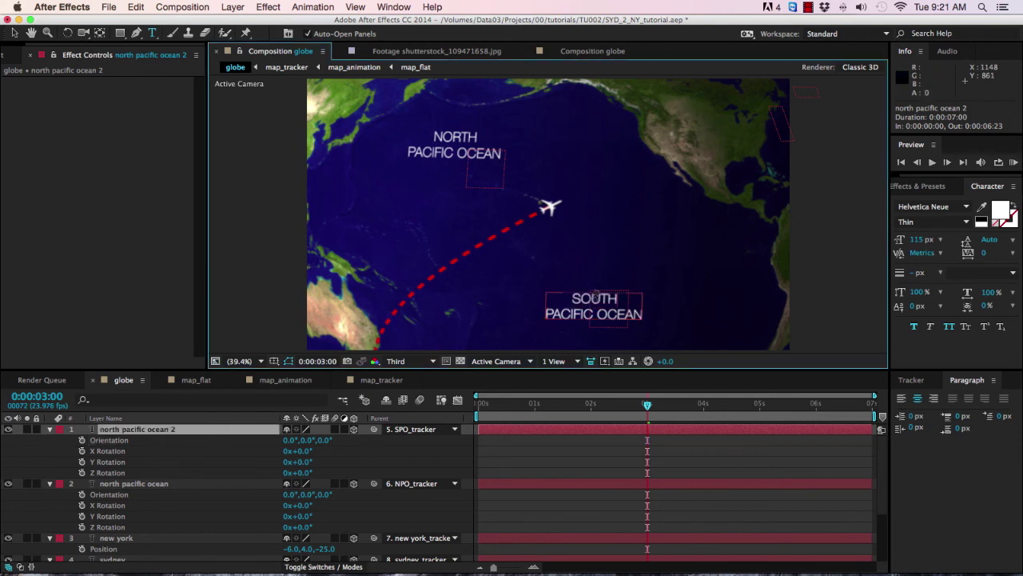
click(238, 465)
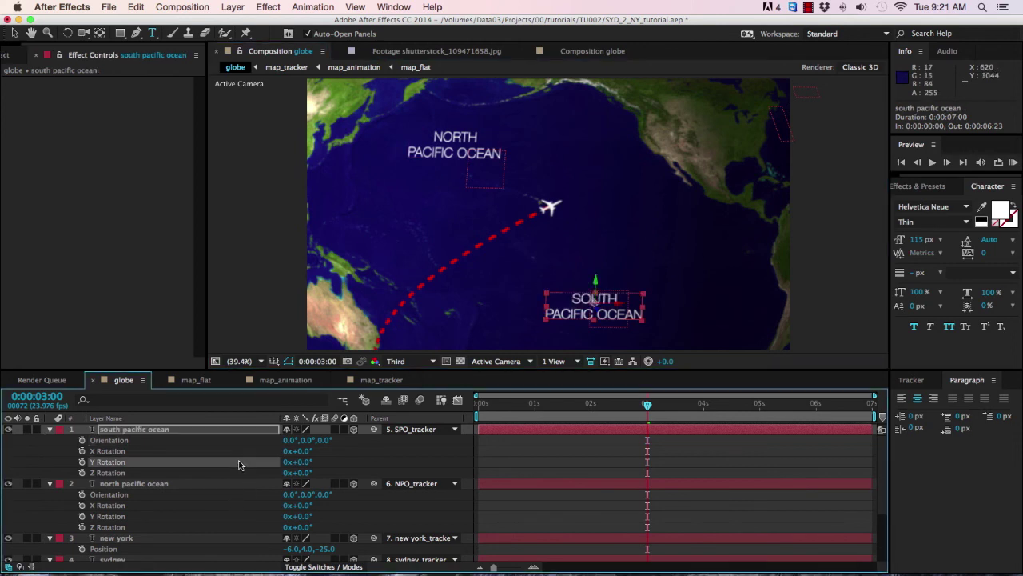